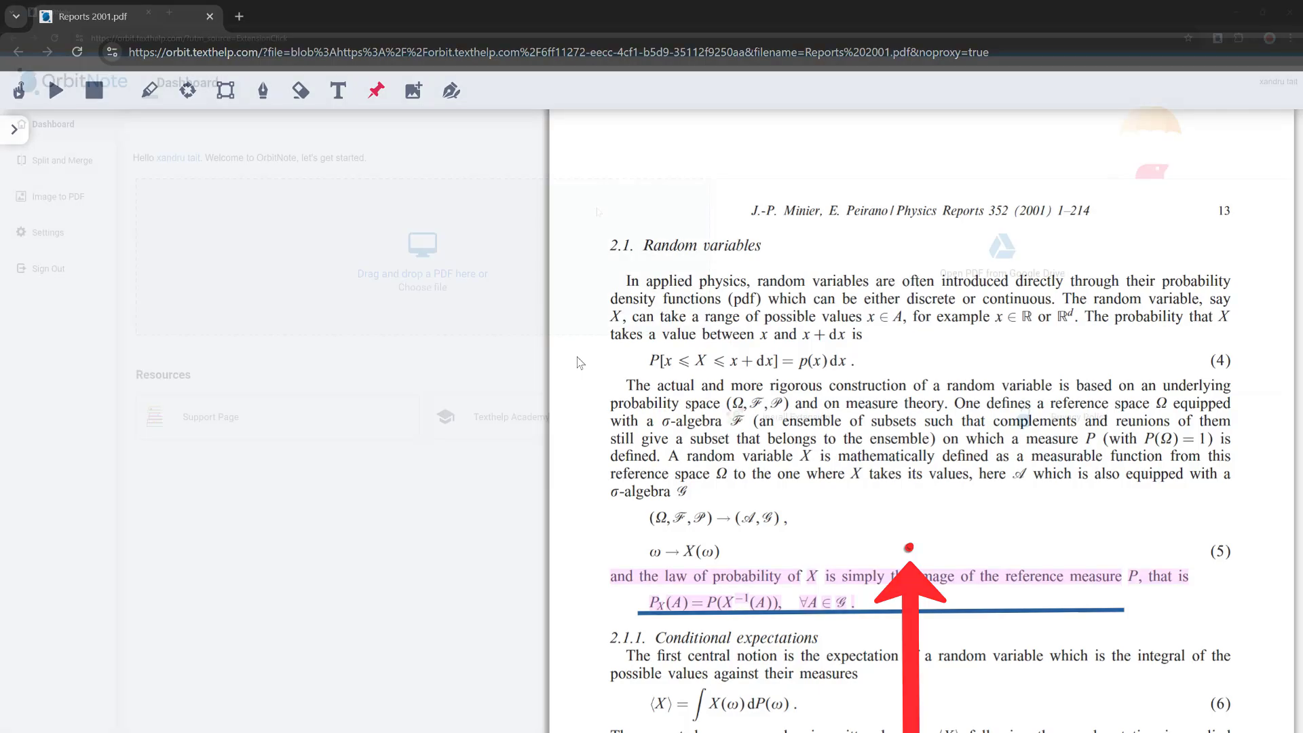
left_click_drag(300, 573, 268, 573)
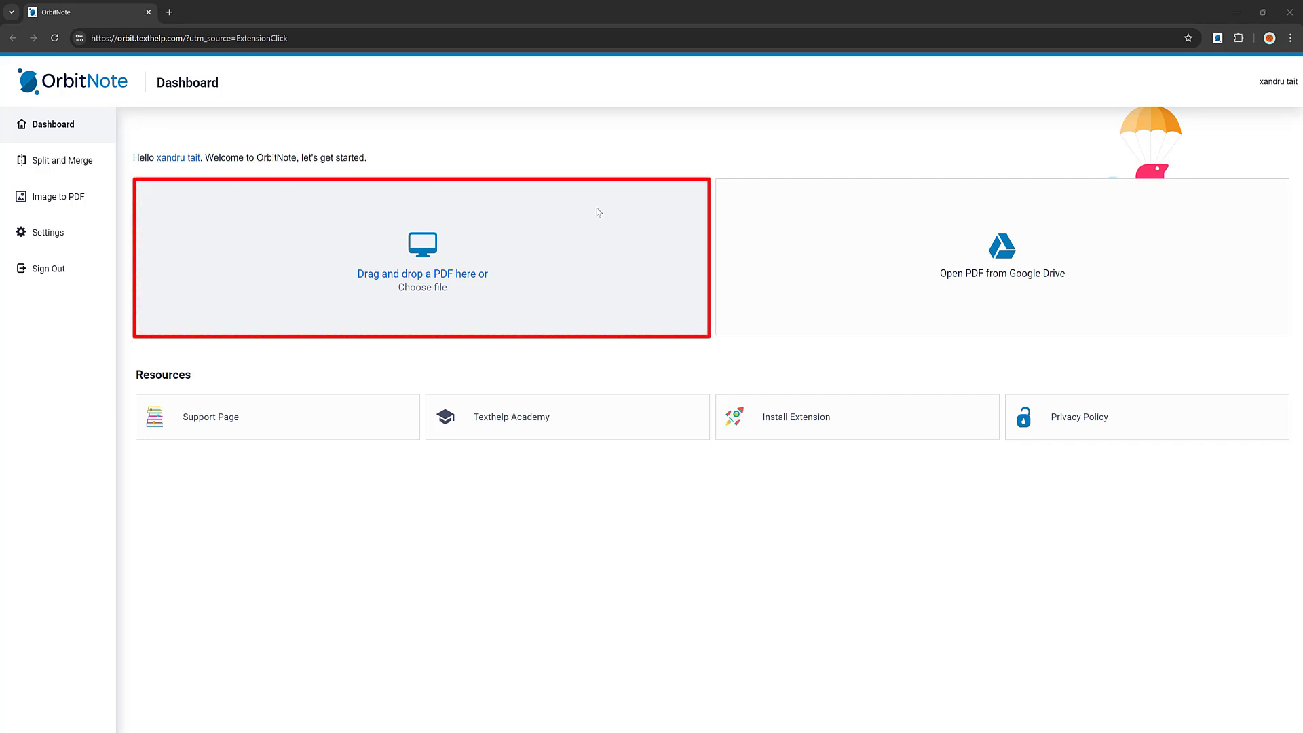
Open the PDF file Reports 2001 from the computer's Downloads folder.
left_click(424, 285)
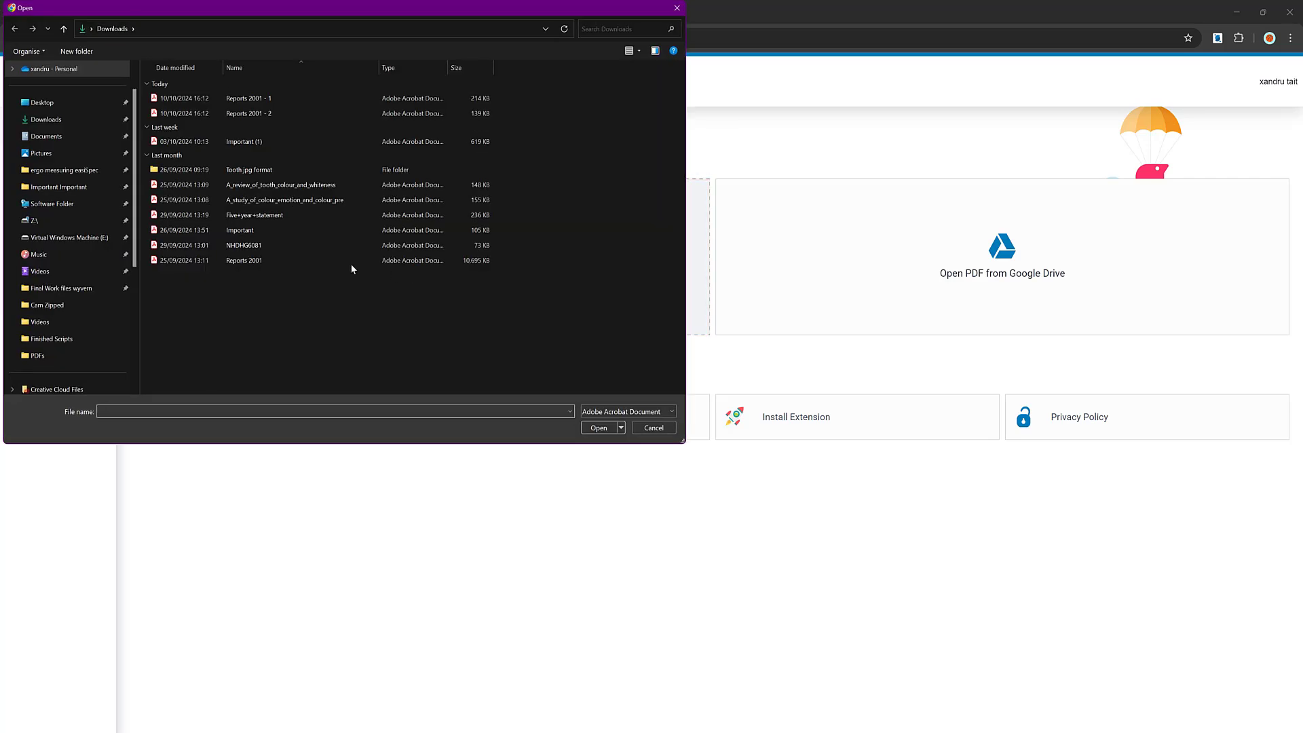
double_click(267, 261)
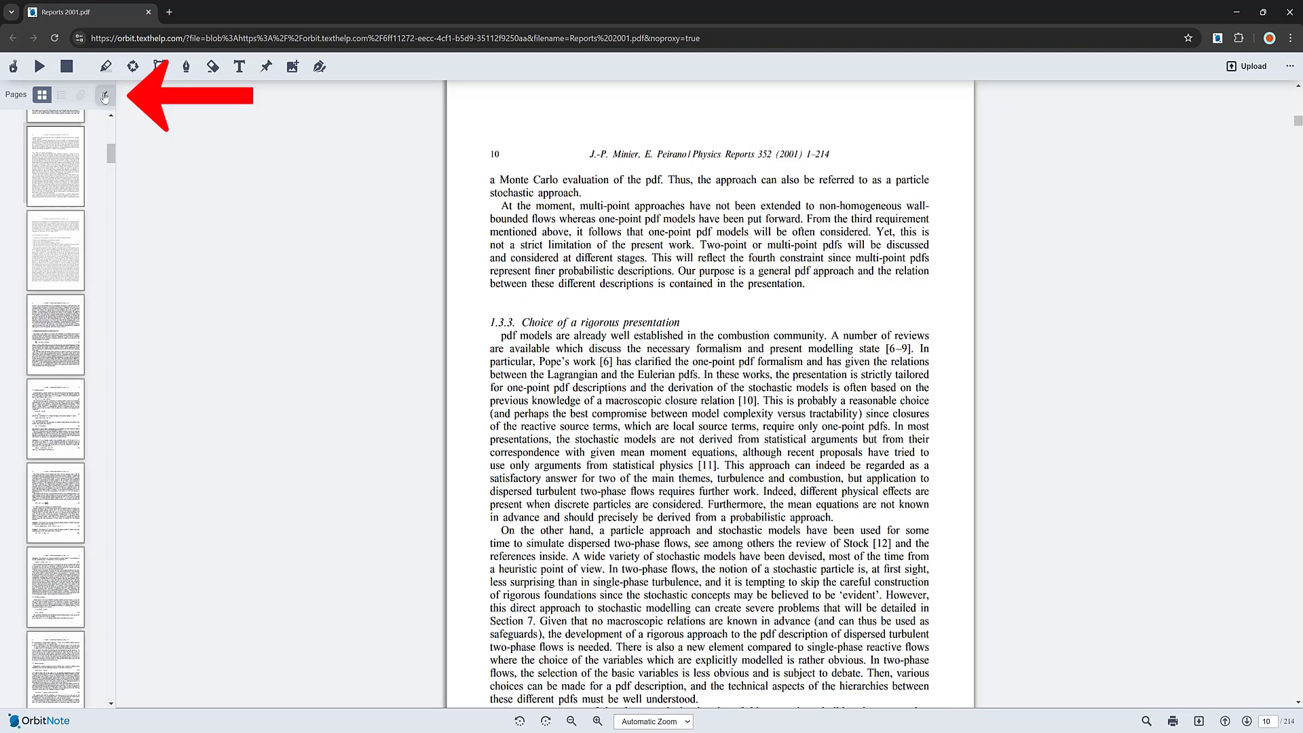
Collapse and re-expand the page thumbnails, advance to page 11 and return to page 10.
left_click(105, 95)
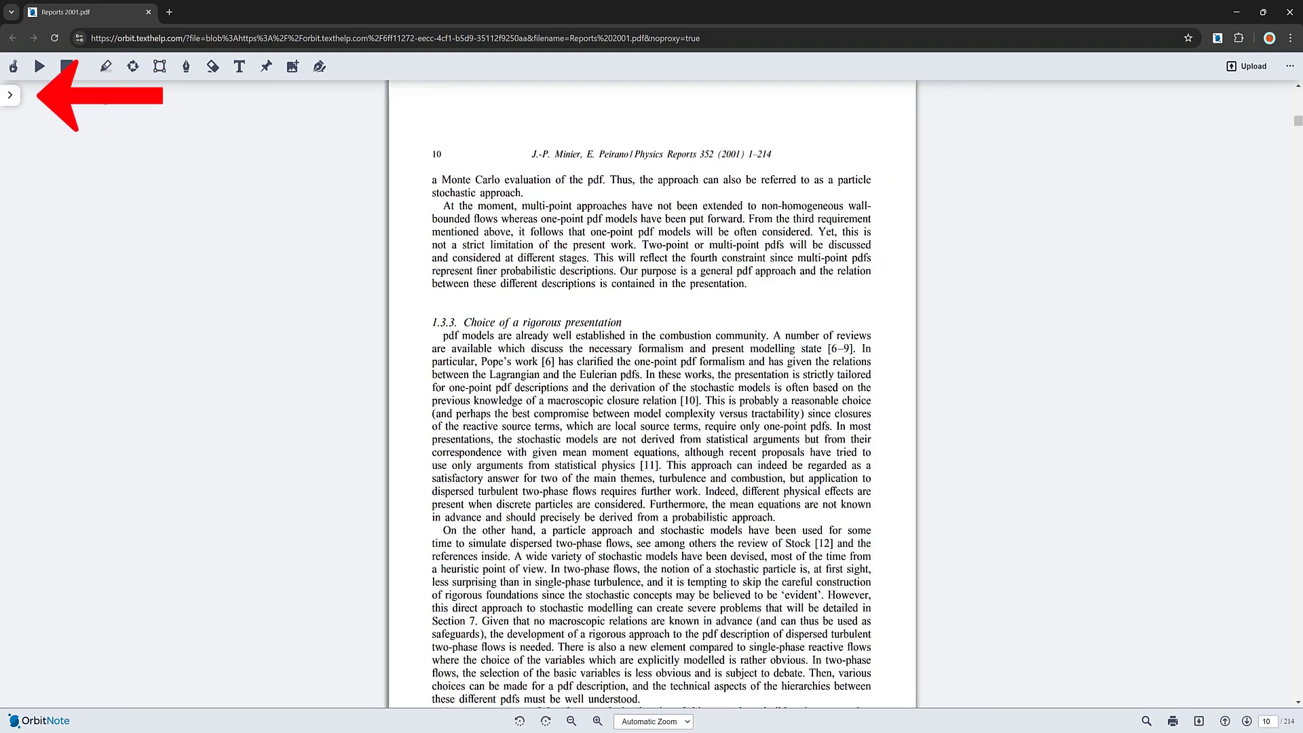
left_click(10, 95)
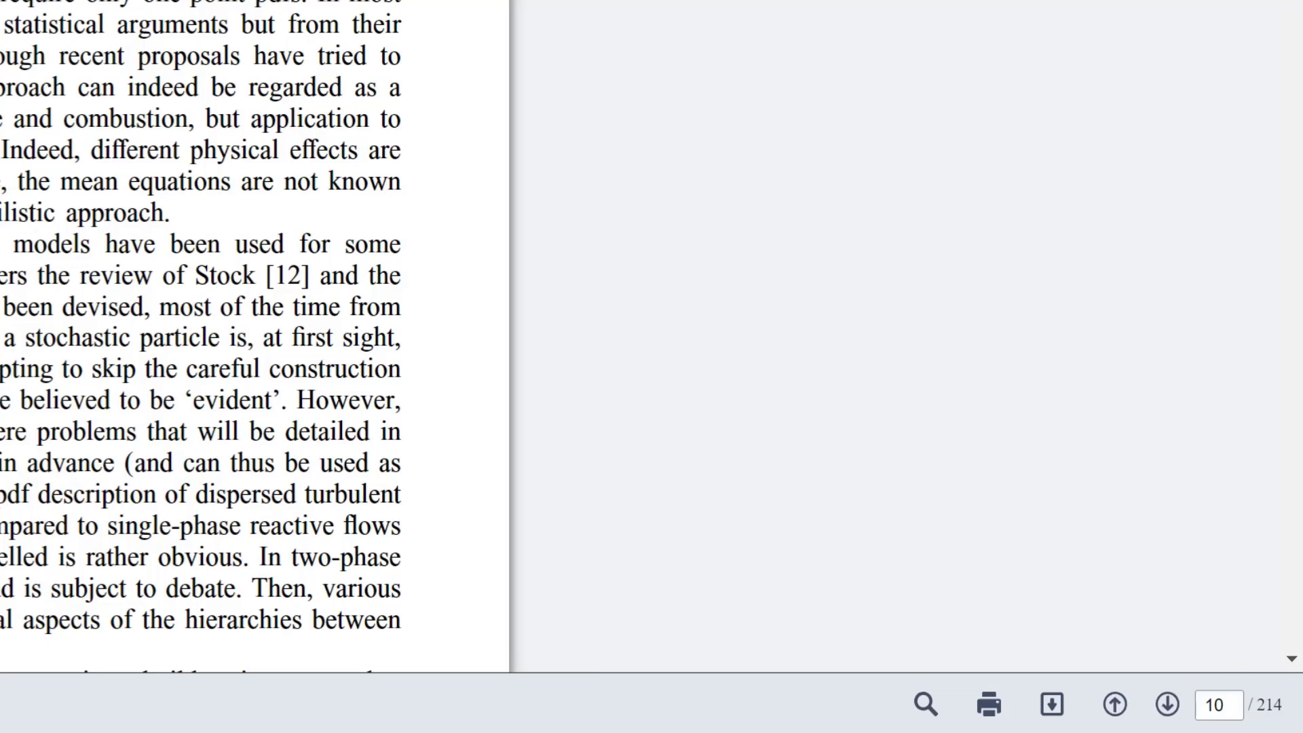
left_click(1157, 702)
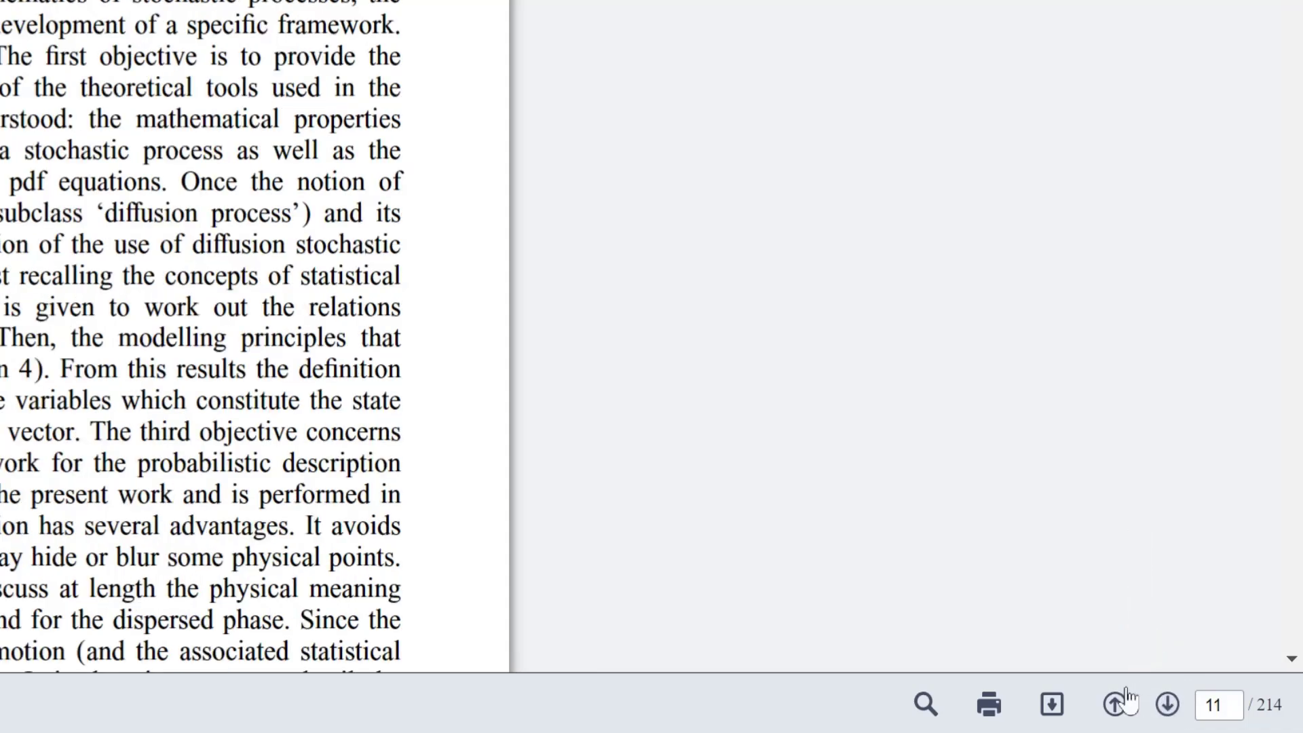
left_click(1113, 704)
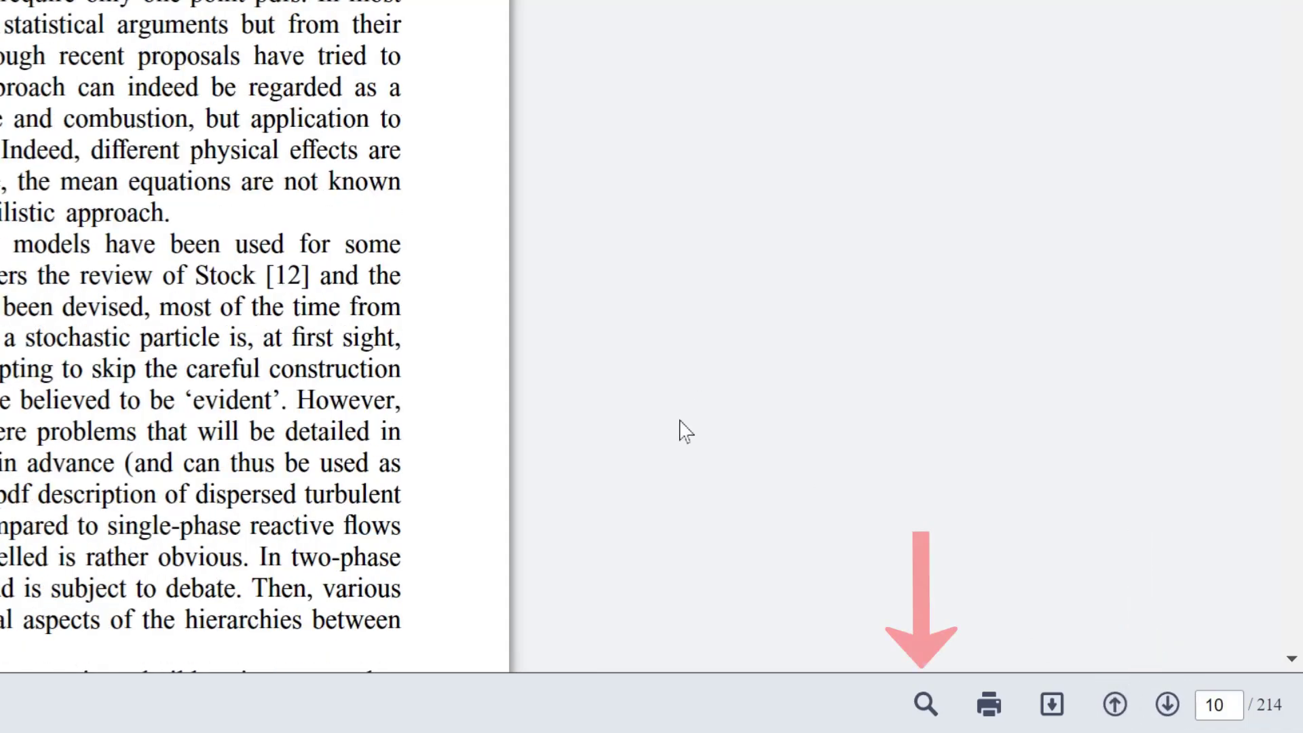
Search the document for "combustion", trying the Highlight all and Match case options and switching each off again.
left_click(924, 706)
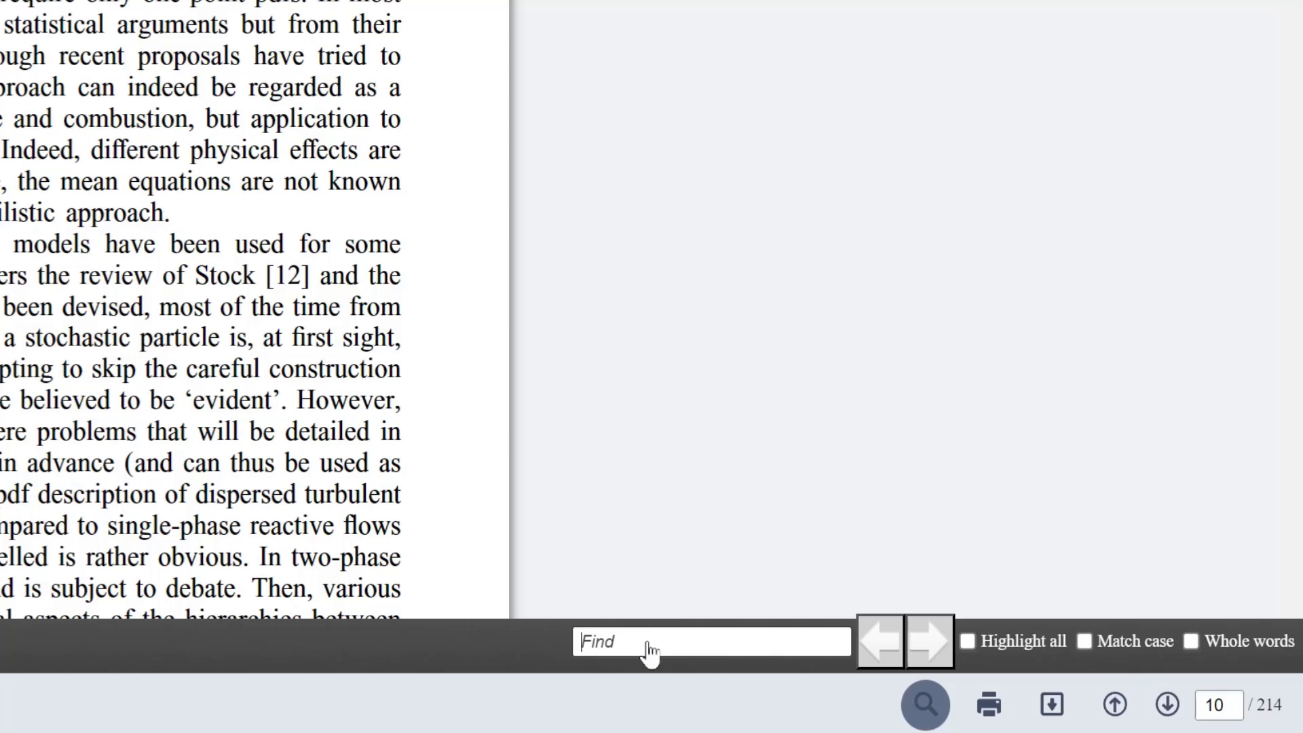
type("combustion")
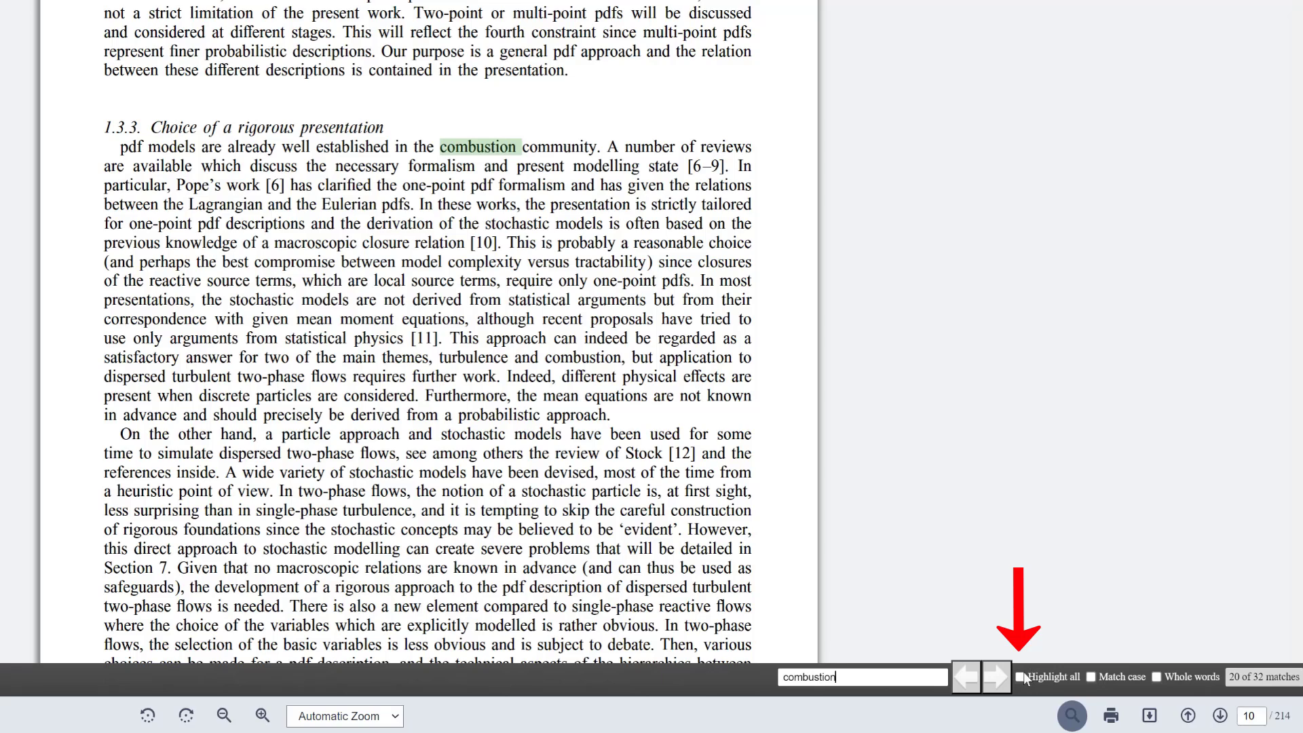
left_click(1022, 677)
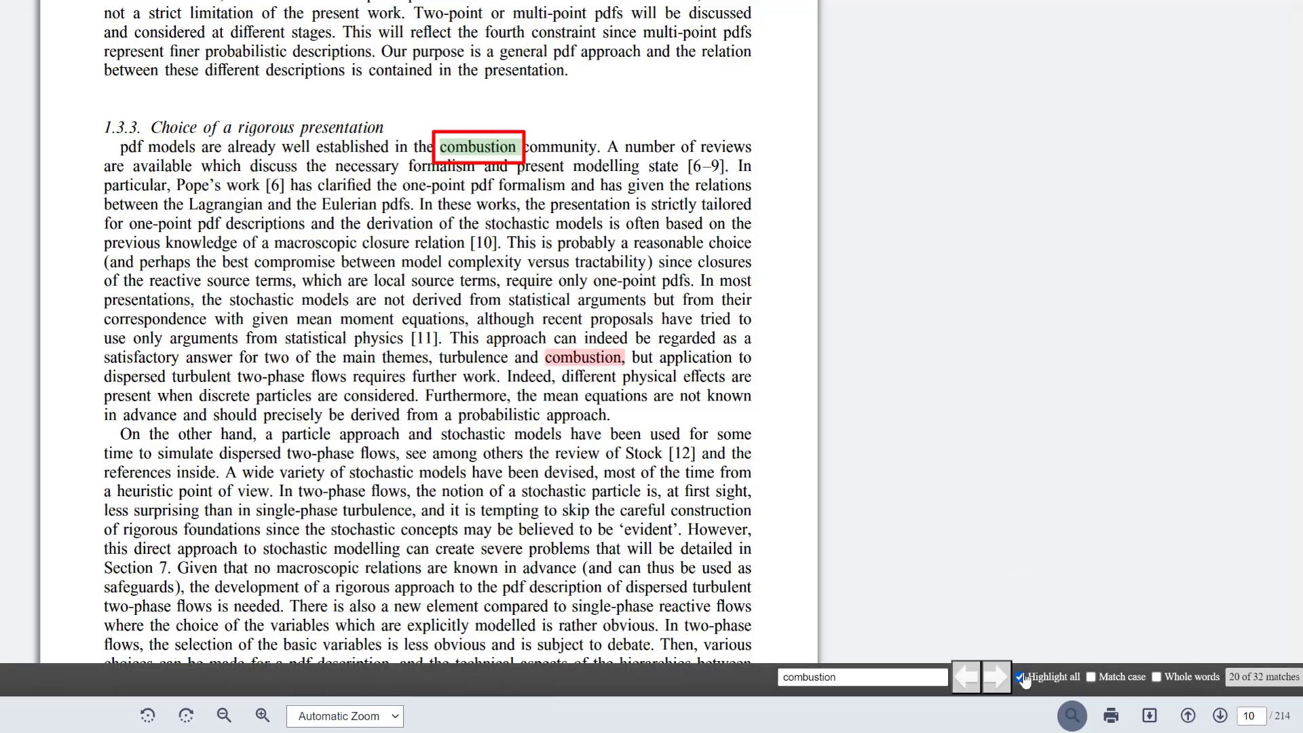
left_click(1023, 678)
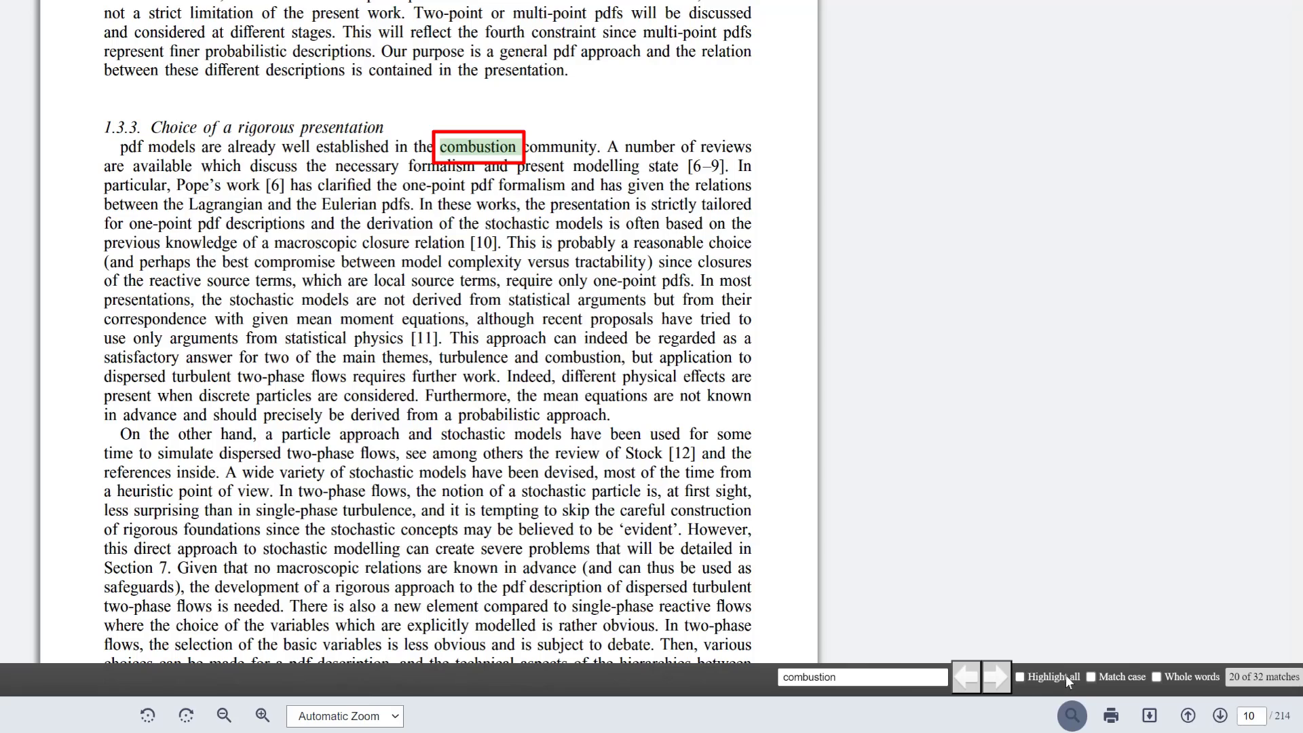
left_click(1092, 676)
left_click(1092, 677)
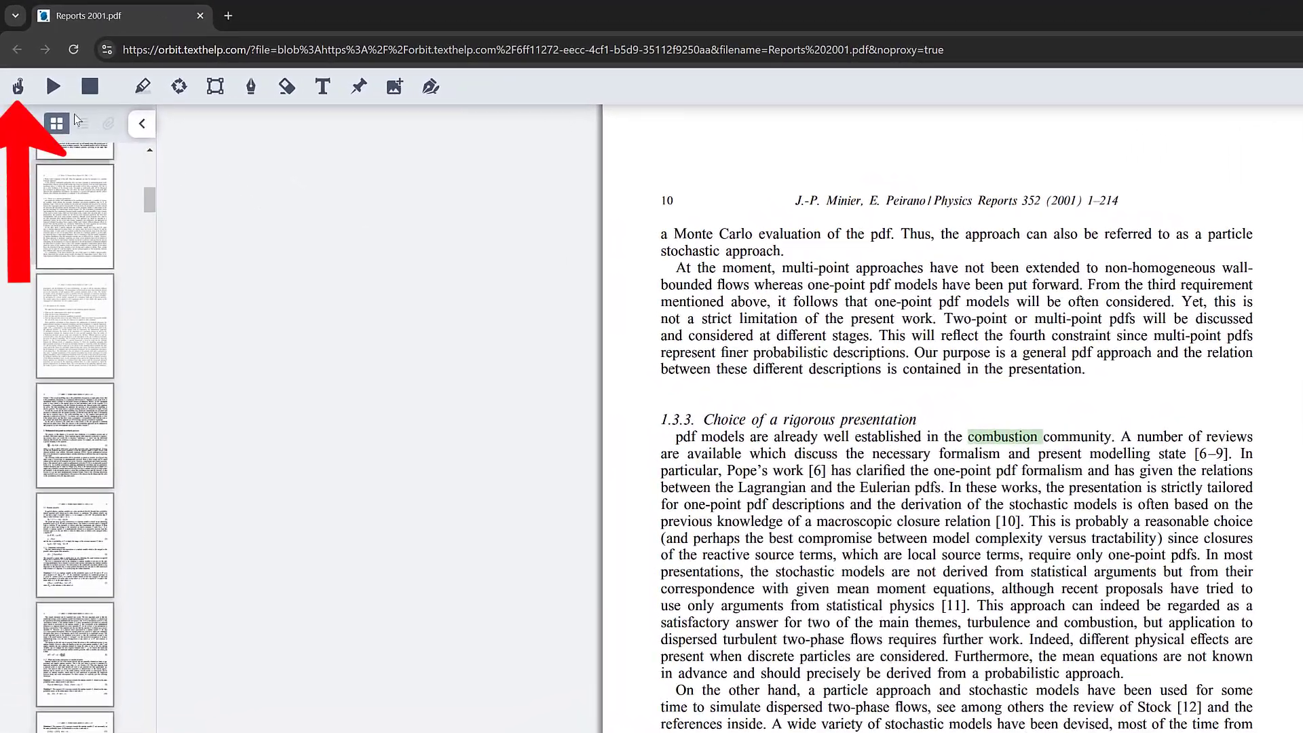
Have the text read aloud from "between the Lagrangian" in section 1.3.3, and stop the speech.
left_click(18, 85)
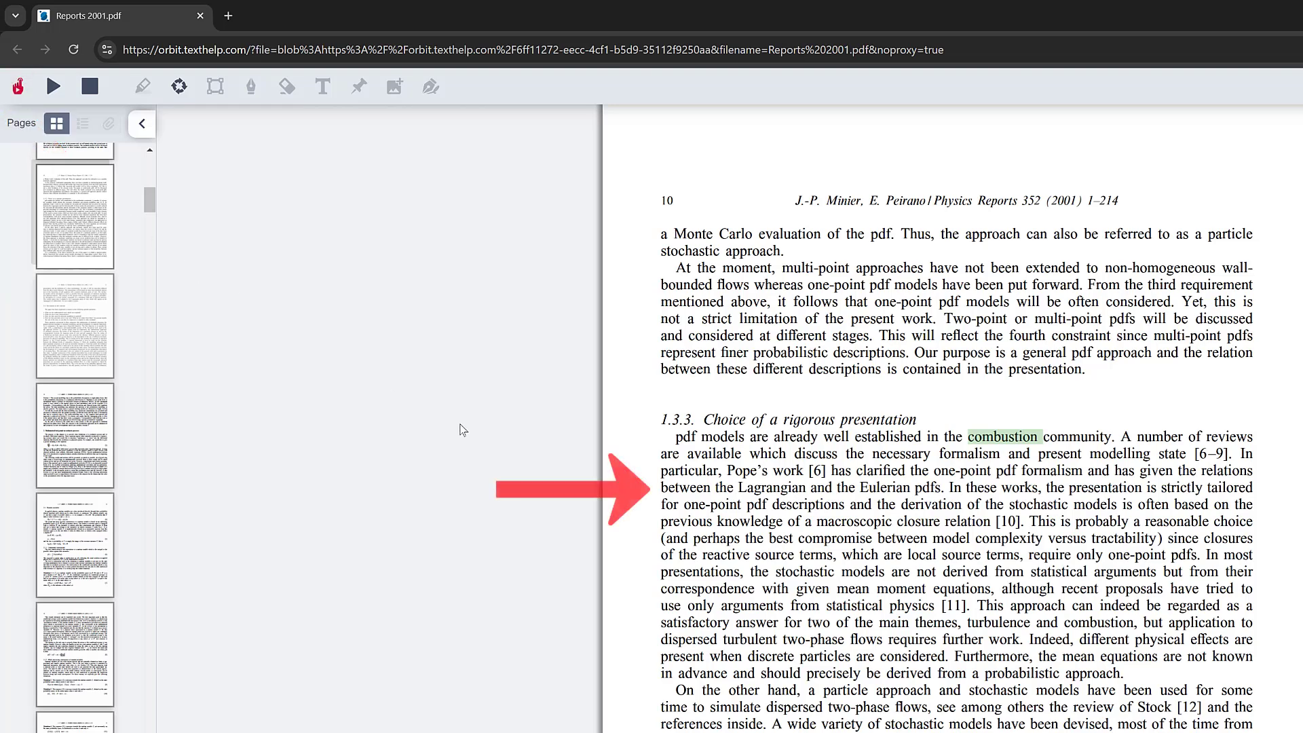
left_click(677, 487)
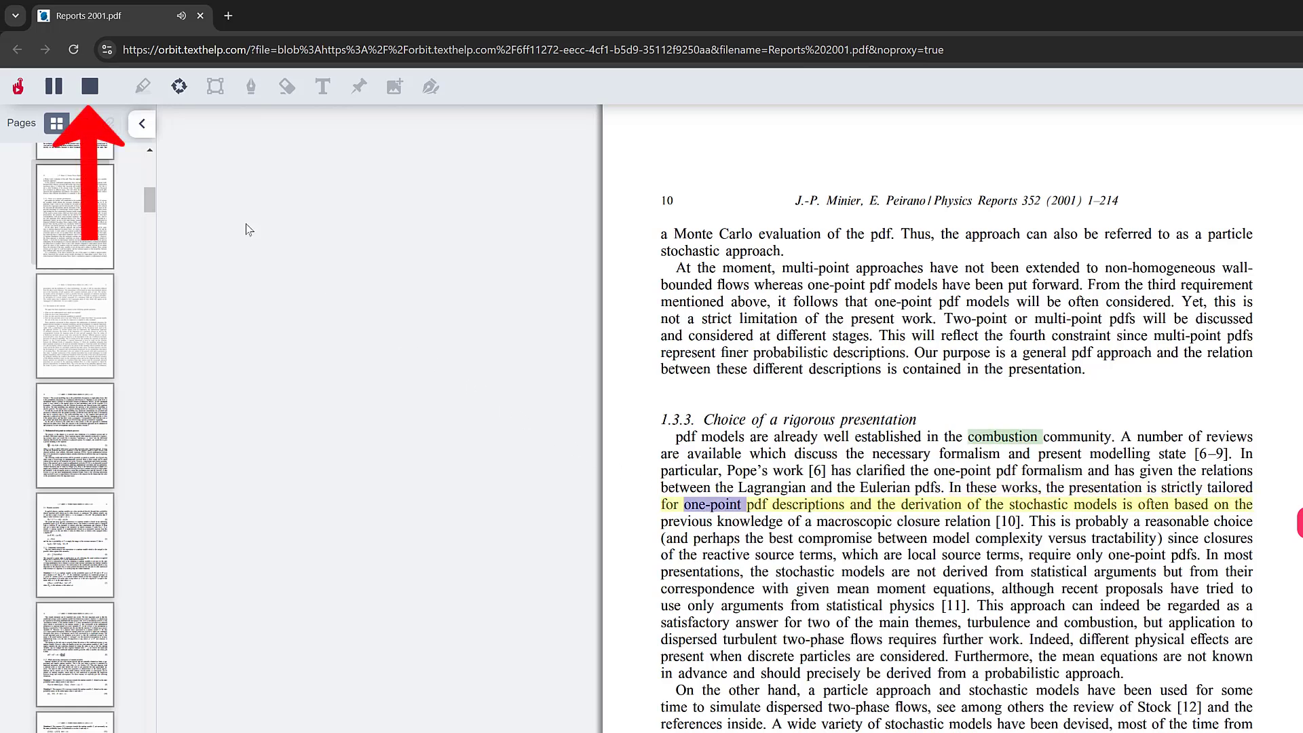
left_click(87, 92)
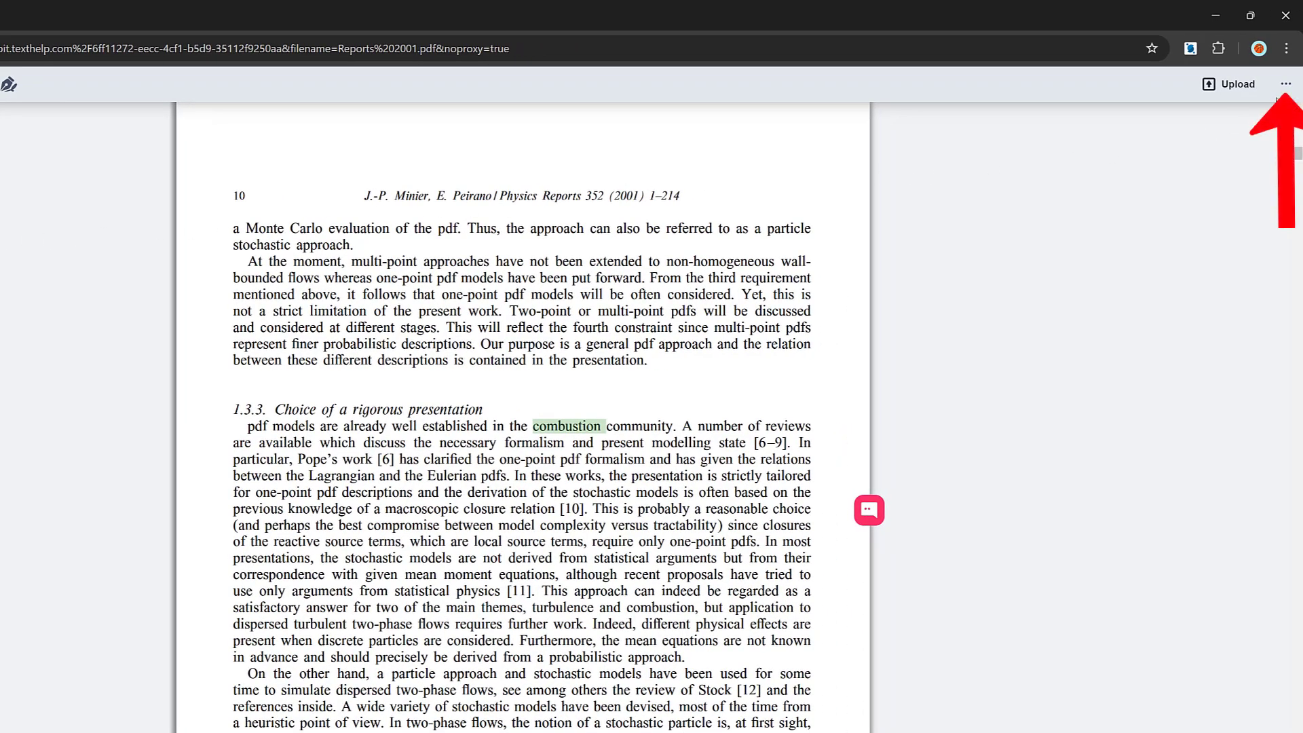
Open the settings, preview the dark theme and restore the light theme.
left_click(1285, 84)
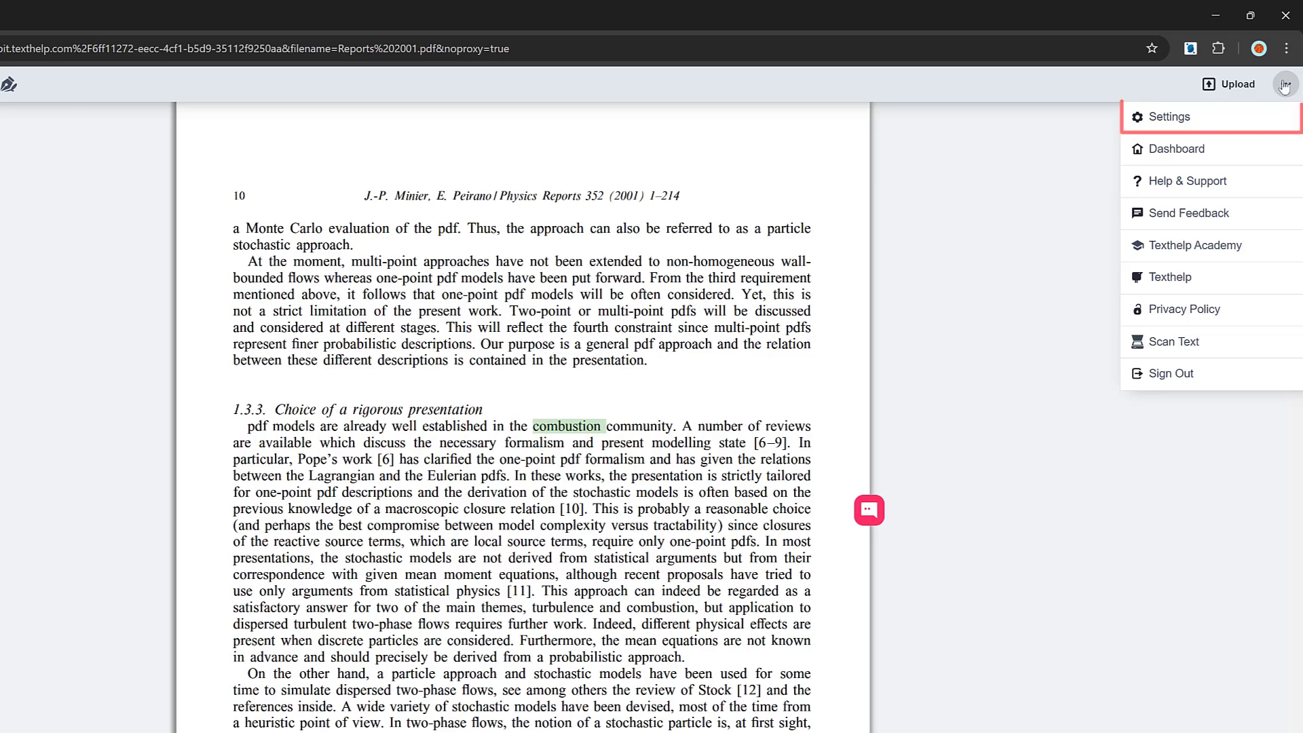
left_click(1174, 118)
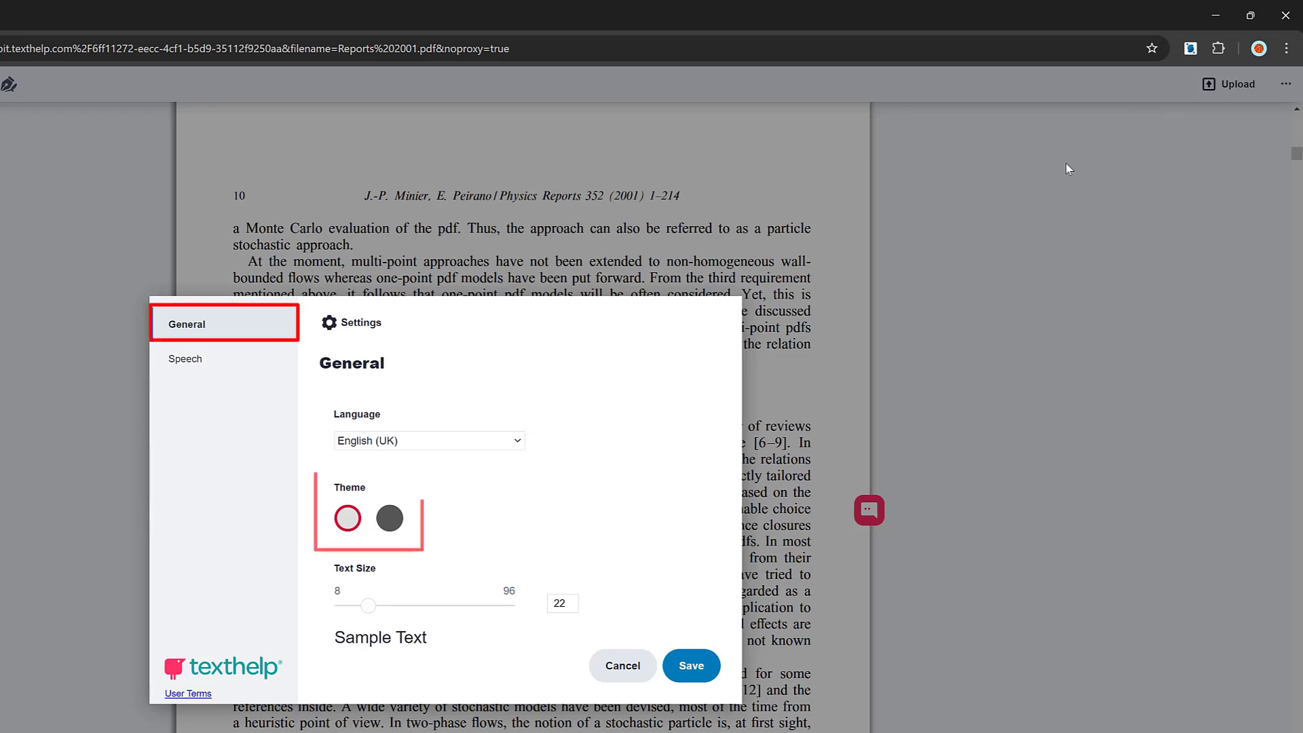
left_click(389, 520)
left_click(353, 521)
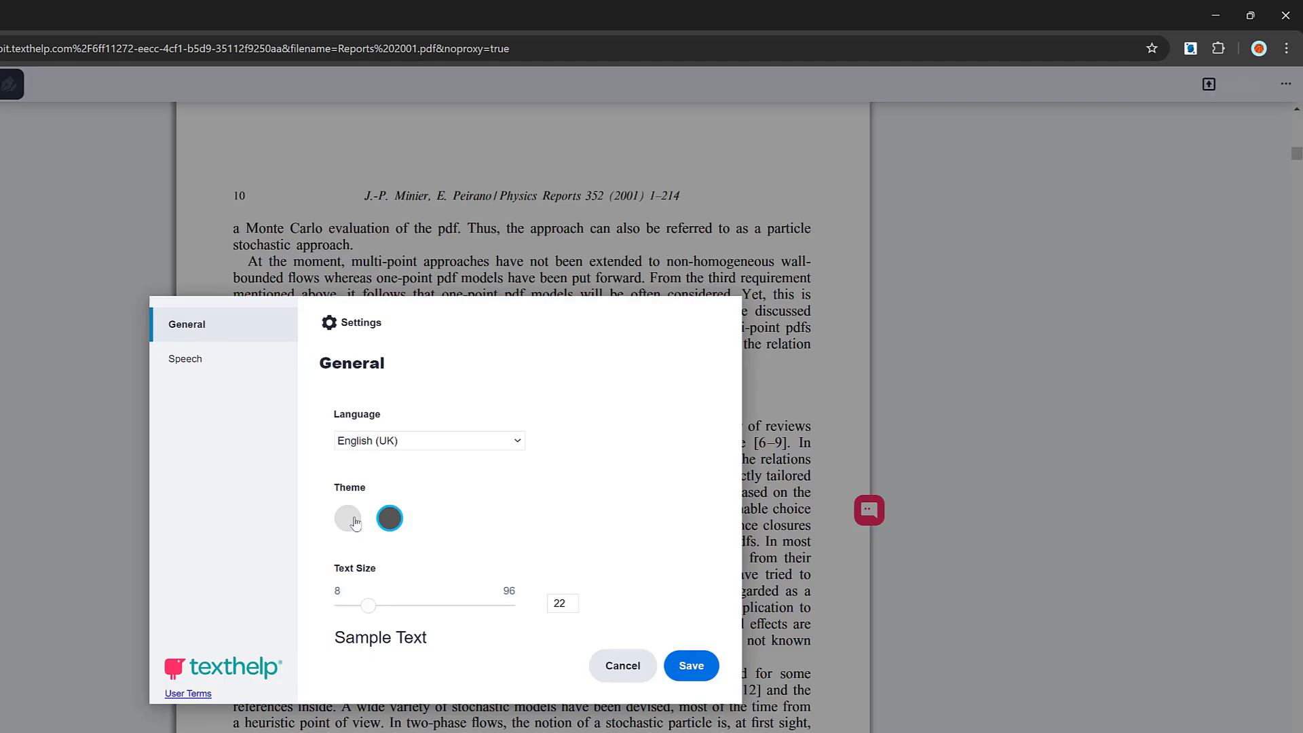
Set the speech voice to UK Serena - Vocalizer and the voice speed to 46, test the voice, and save the settings.
left_click(178, 365)
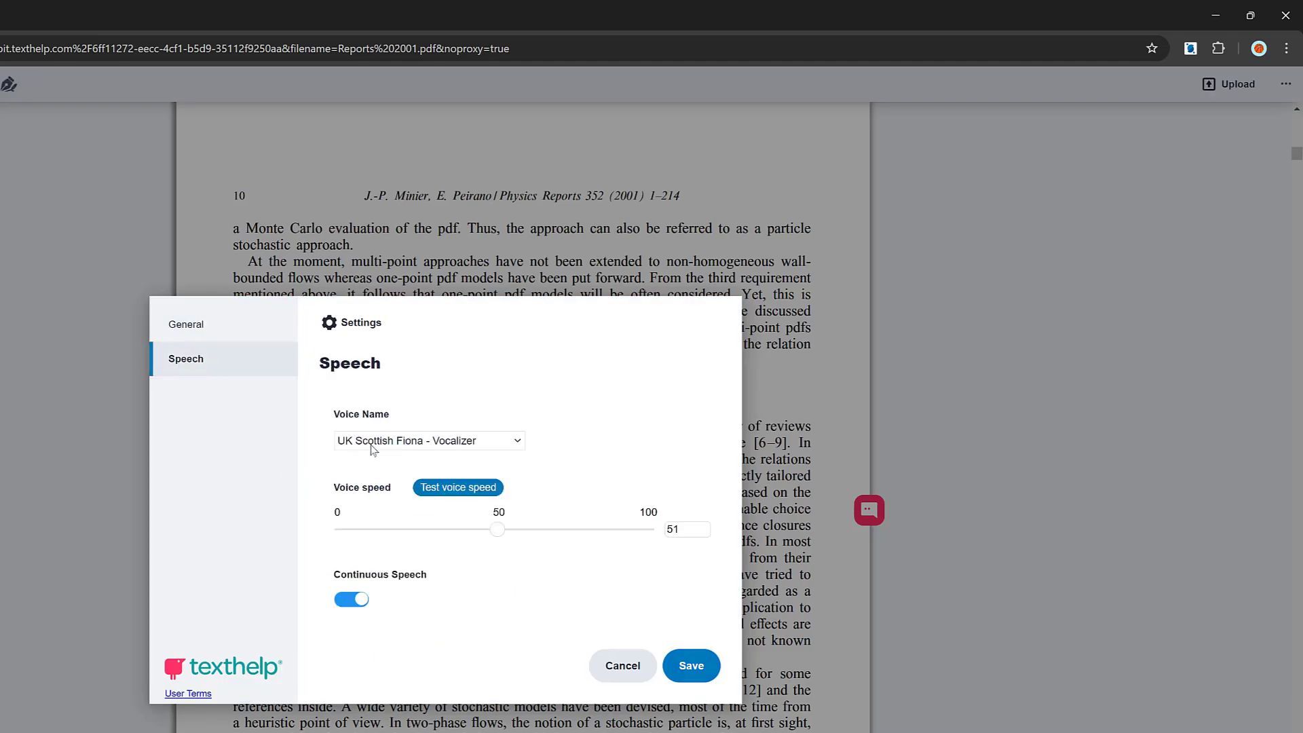
left_click(448, 442)
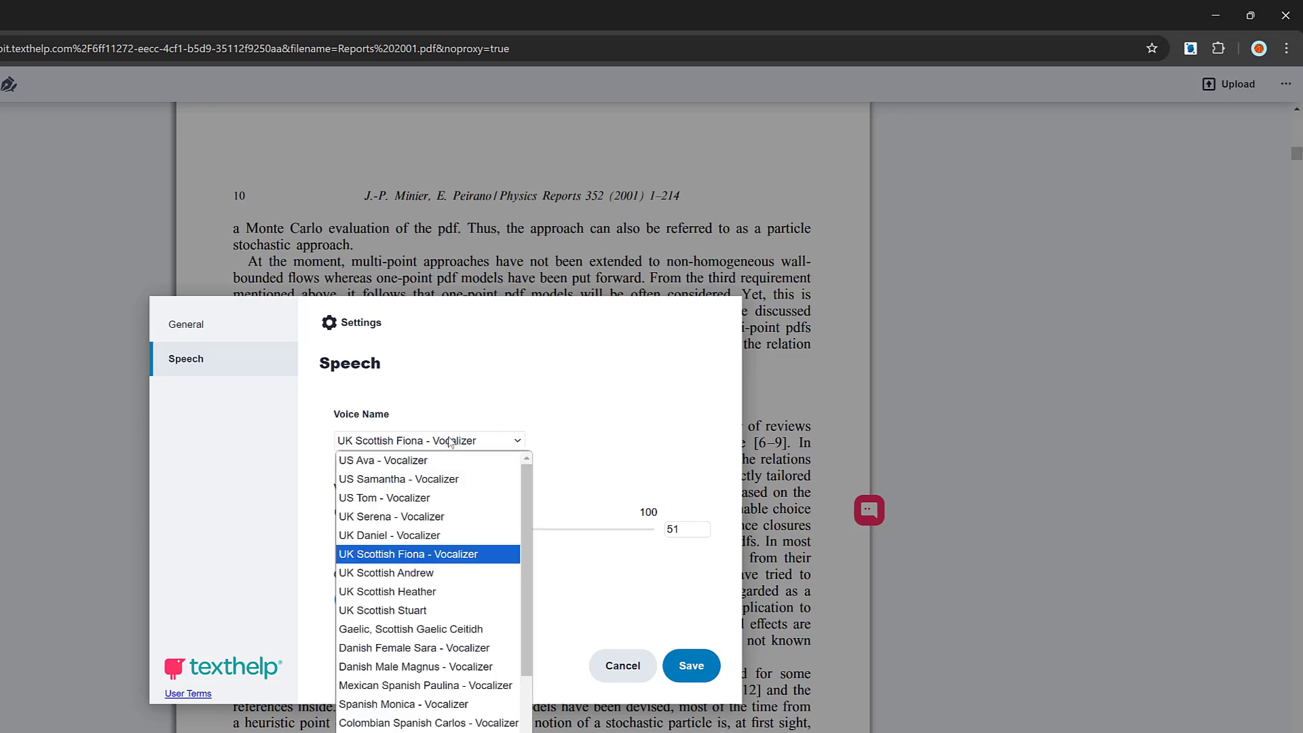
left_click(410, 517)
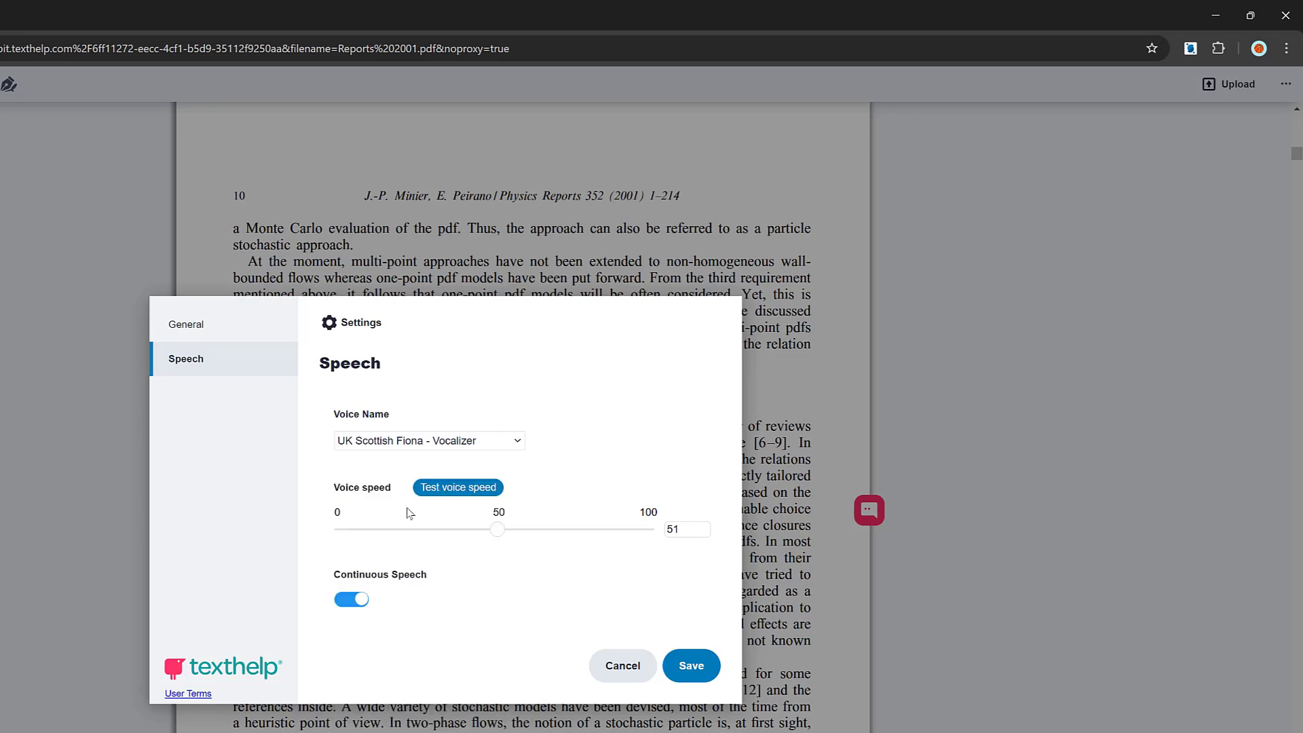
left_click(446, 490)
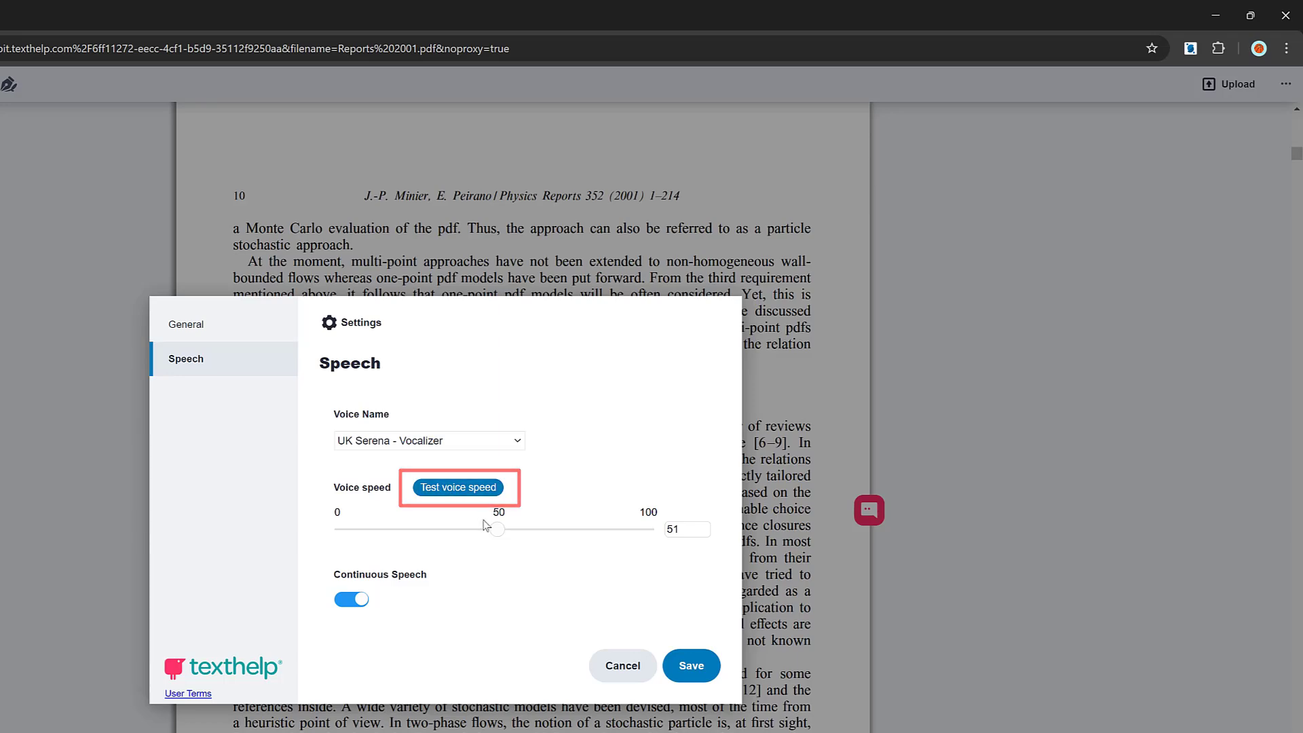
left_click_drag(496, 530, 480, 536)
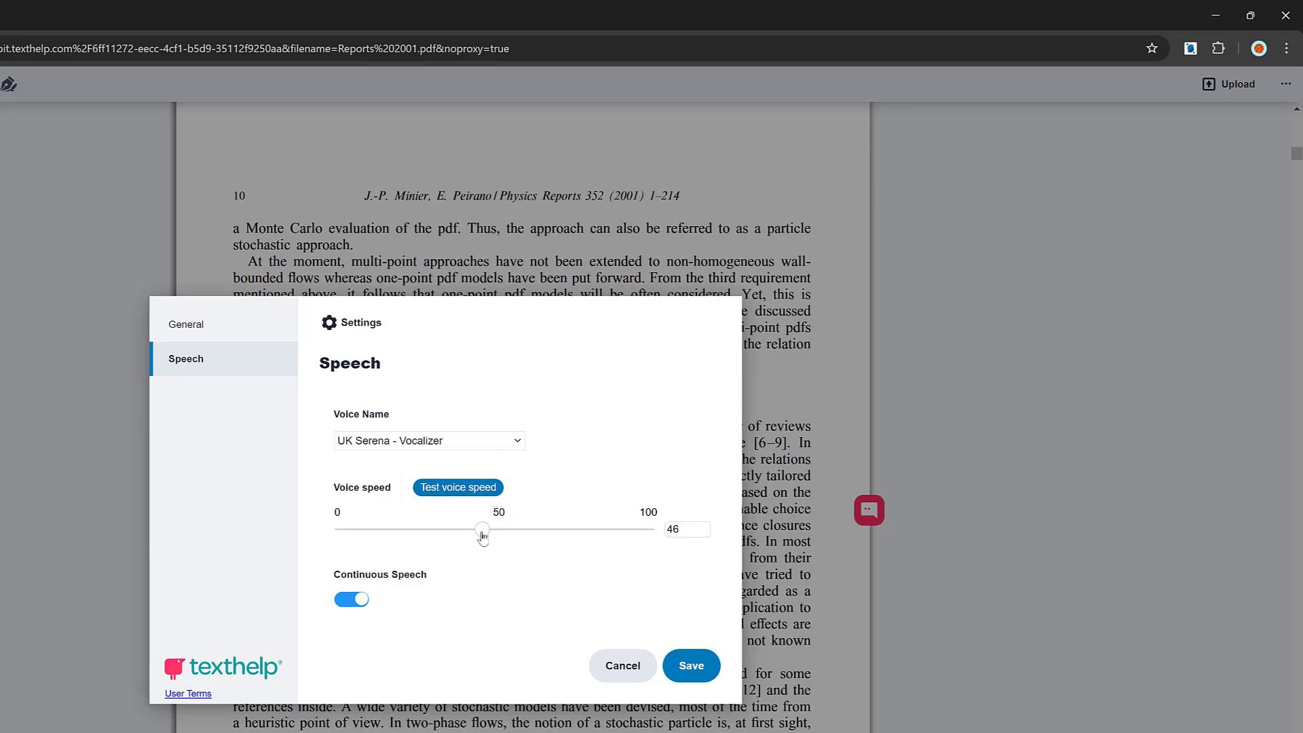
left_click(455, 497)
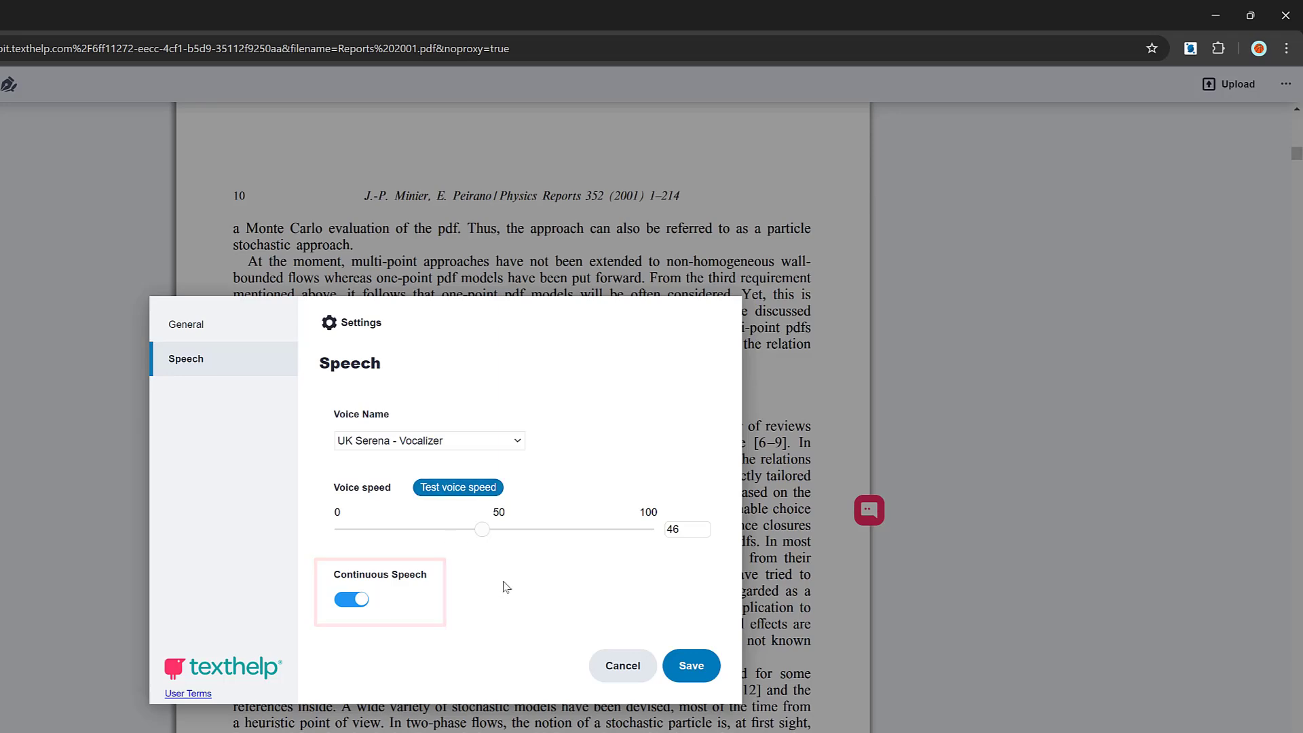
left_click(696, 661)
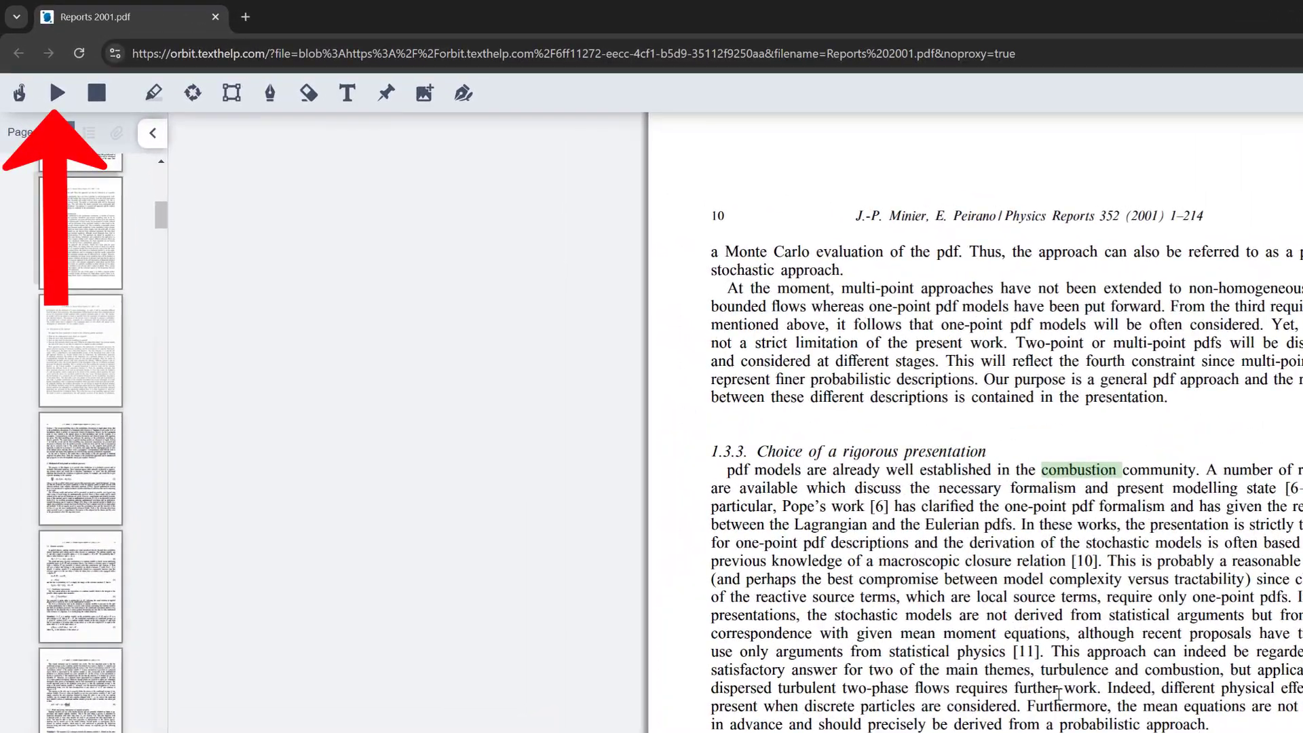
Play page 10 aloud from its beginning, pause the speech and stop it.
left_click(56, 94)
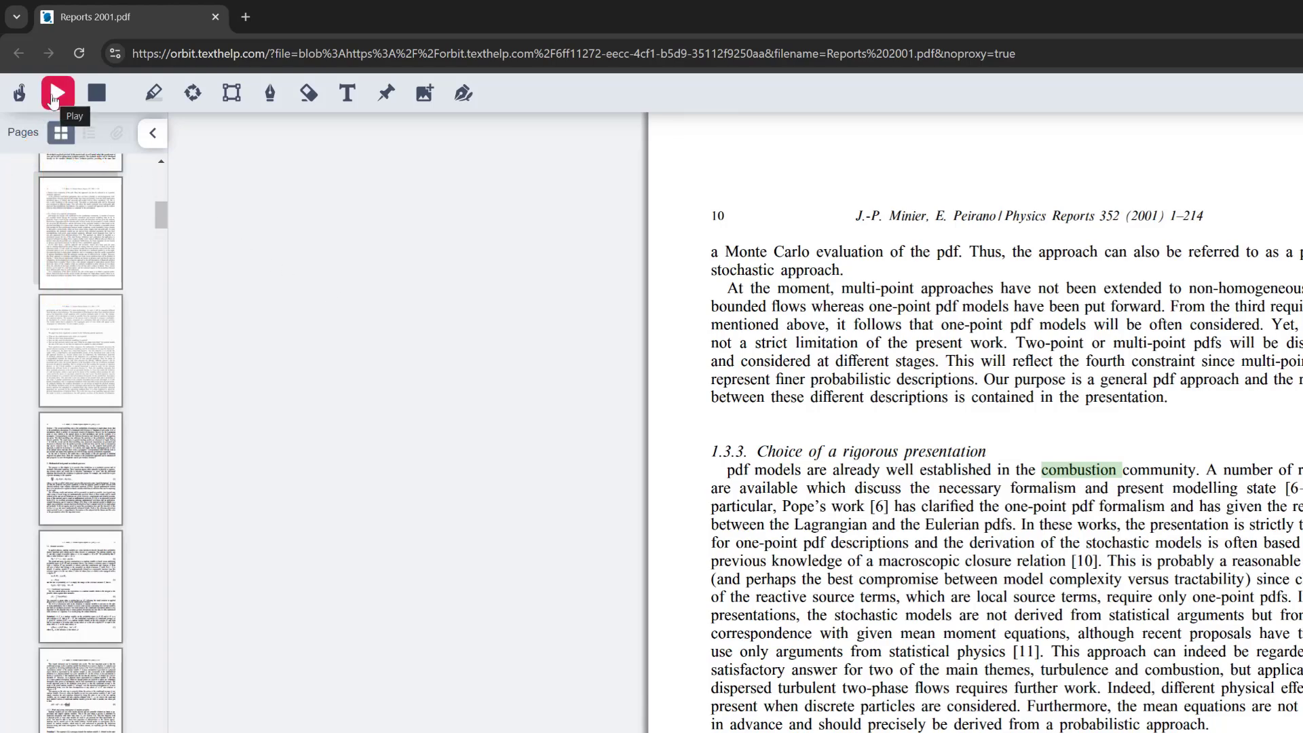
left_click(54, 95)
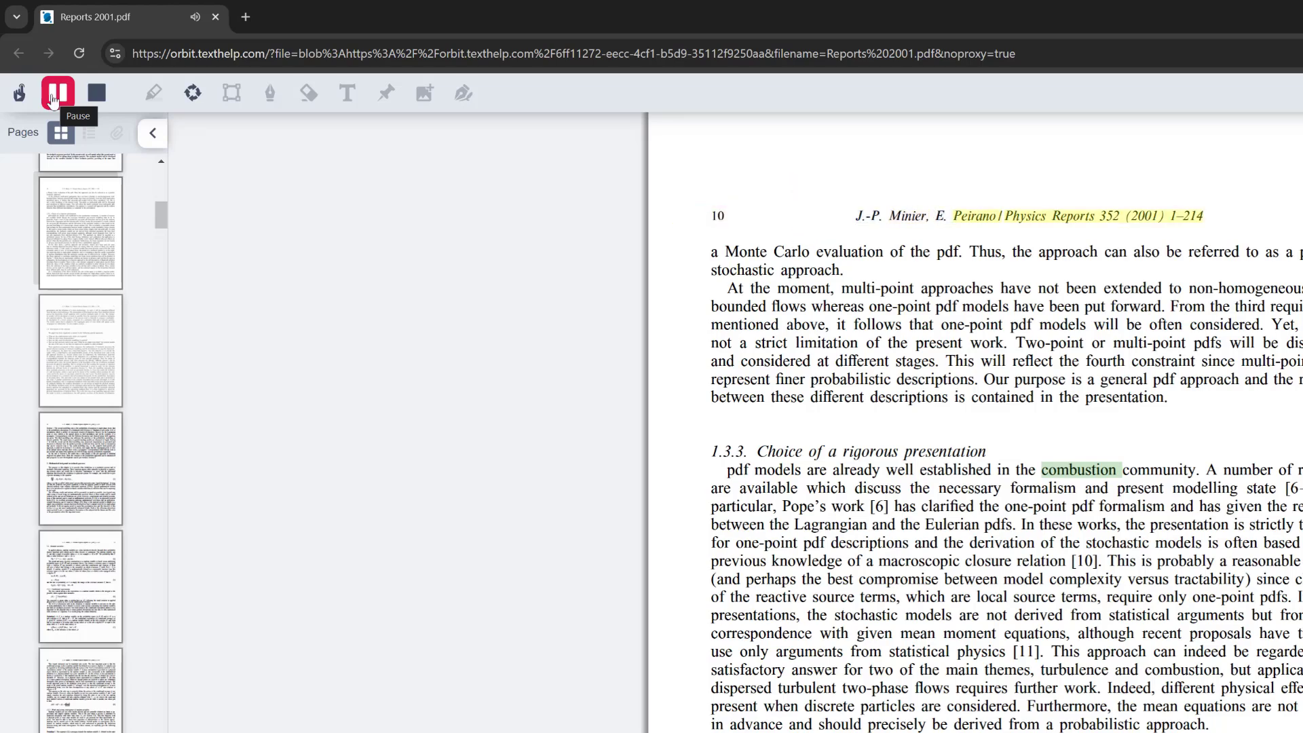
left_click(54, 95)
left_click(97, 95)
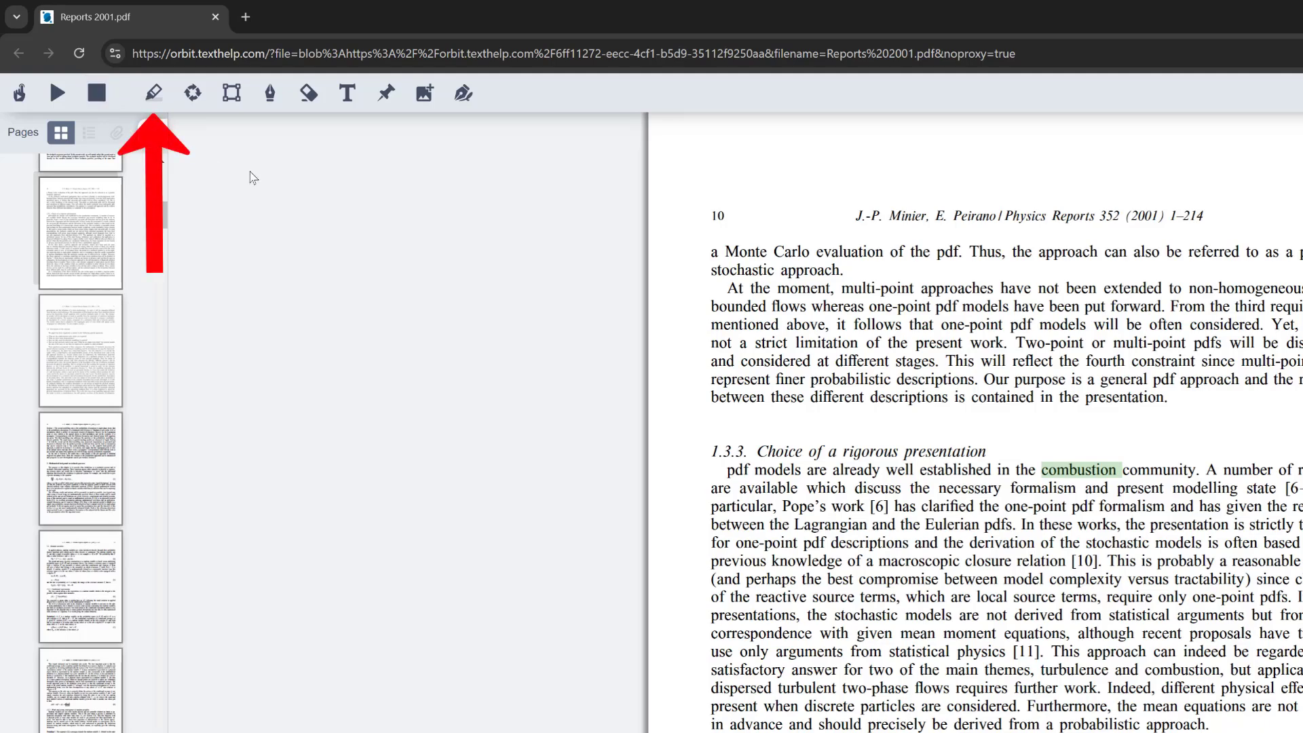
On page 10, highlight "Monte Carlo evaluation" through "stochastic approach" in pink and "On the other hand" through "single-phase turbulence" in yellow.
left_click(152, 93)
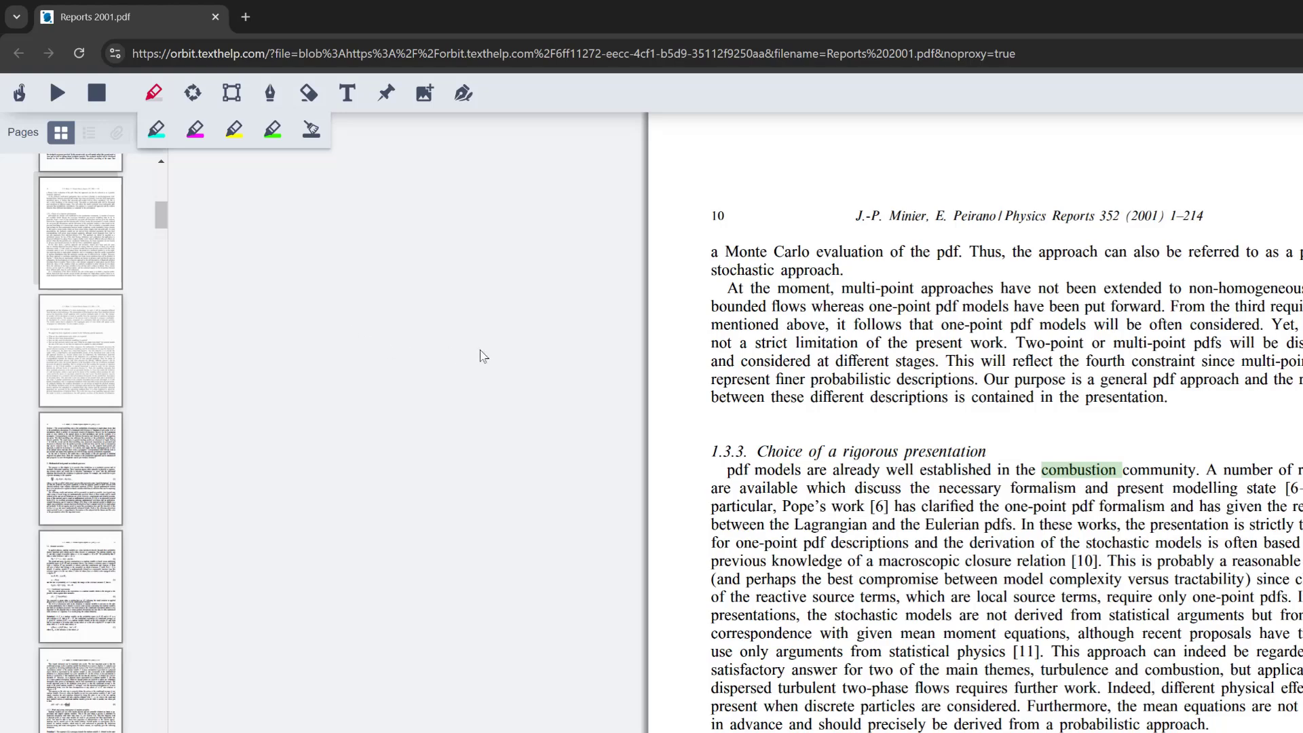
left_click_drag(725, 251, 856, 272)
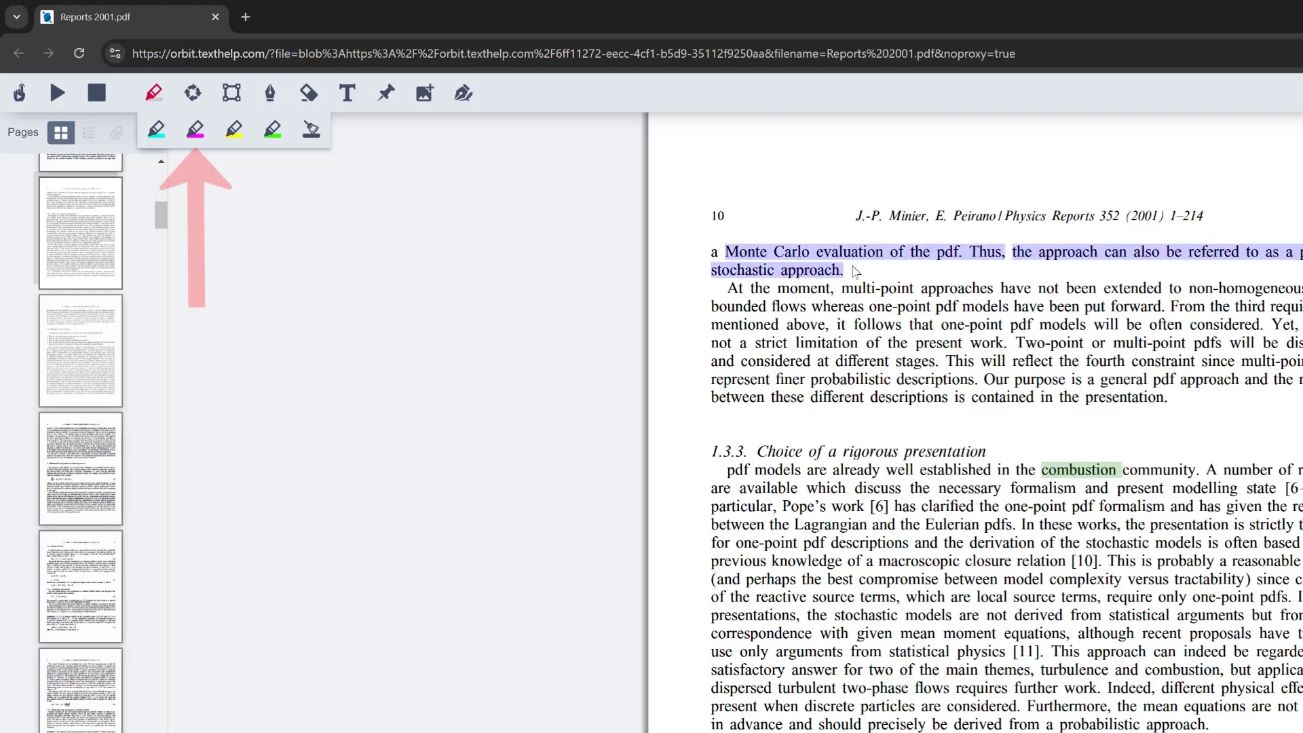
left_click(199, 135)
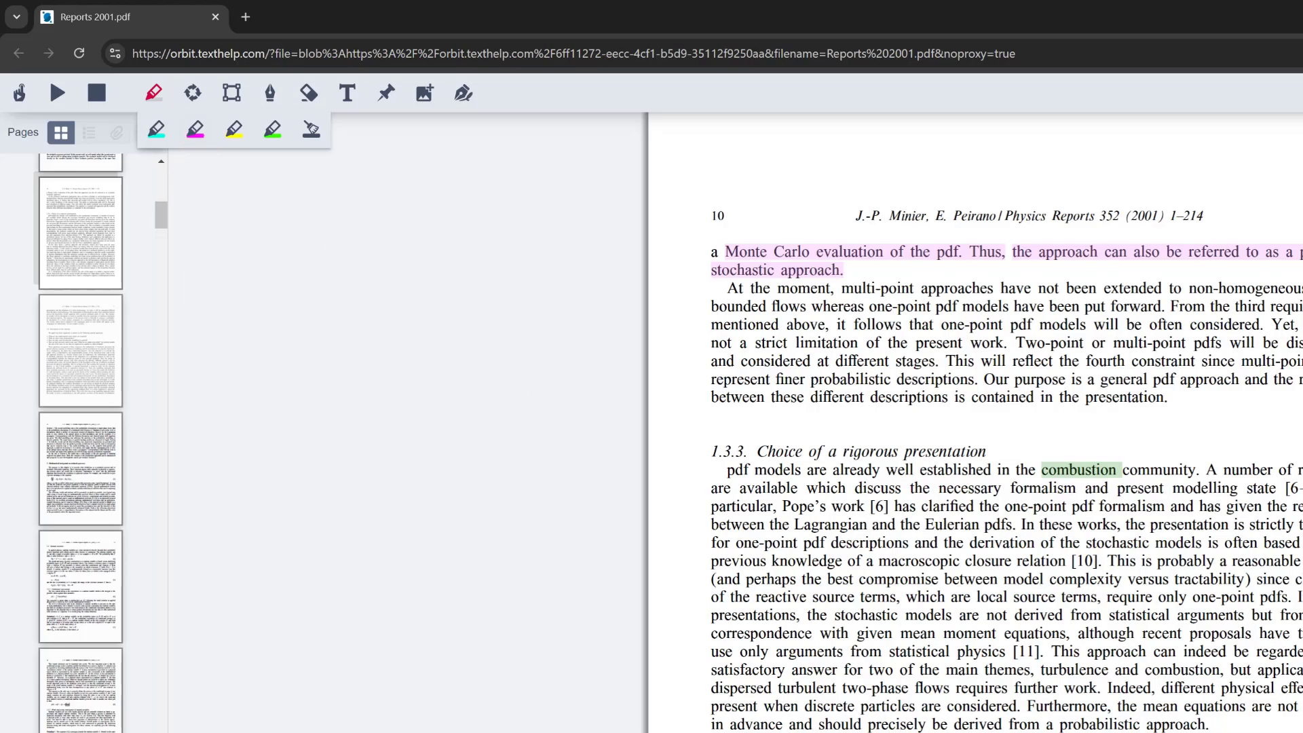
left_click_drag(539, 551, 733, 604)
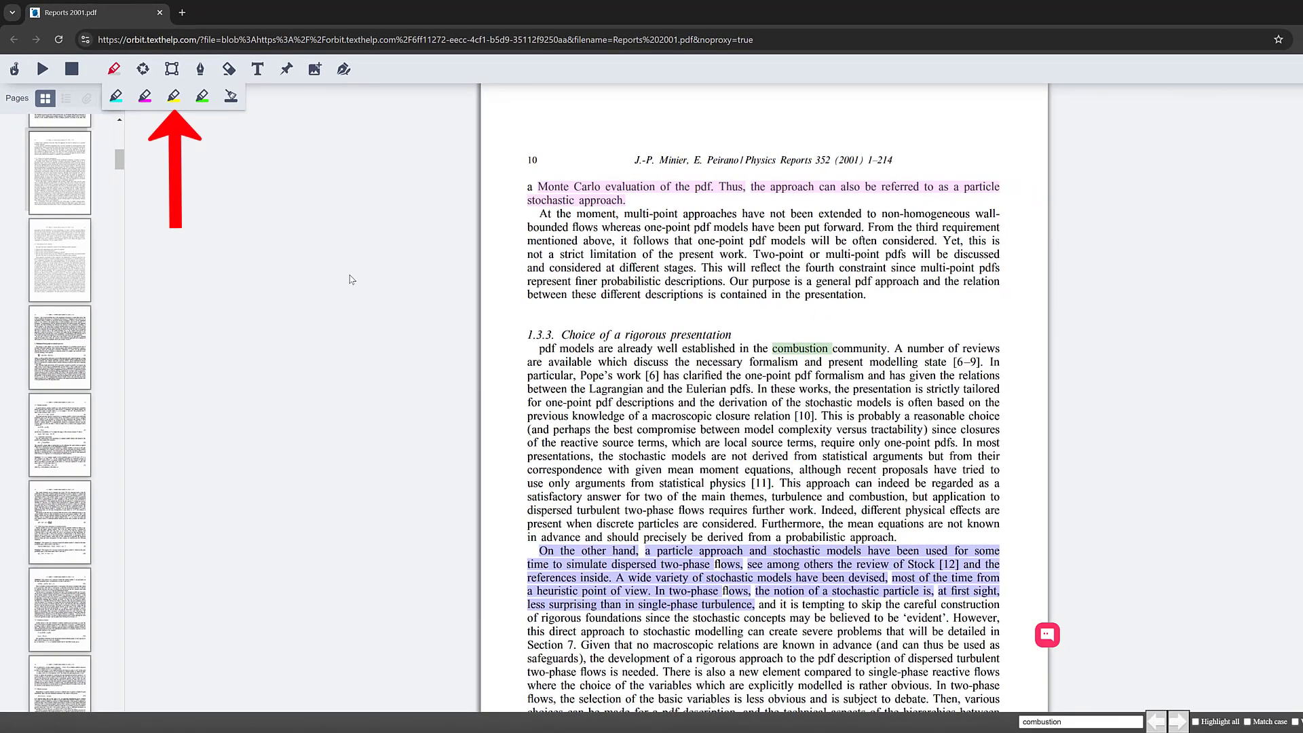
left_click(174, 98)
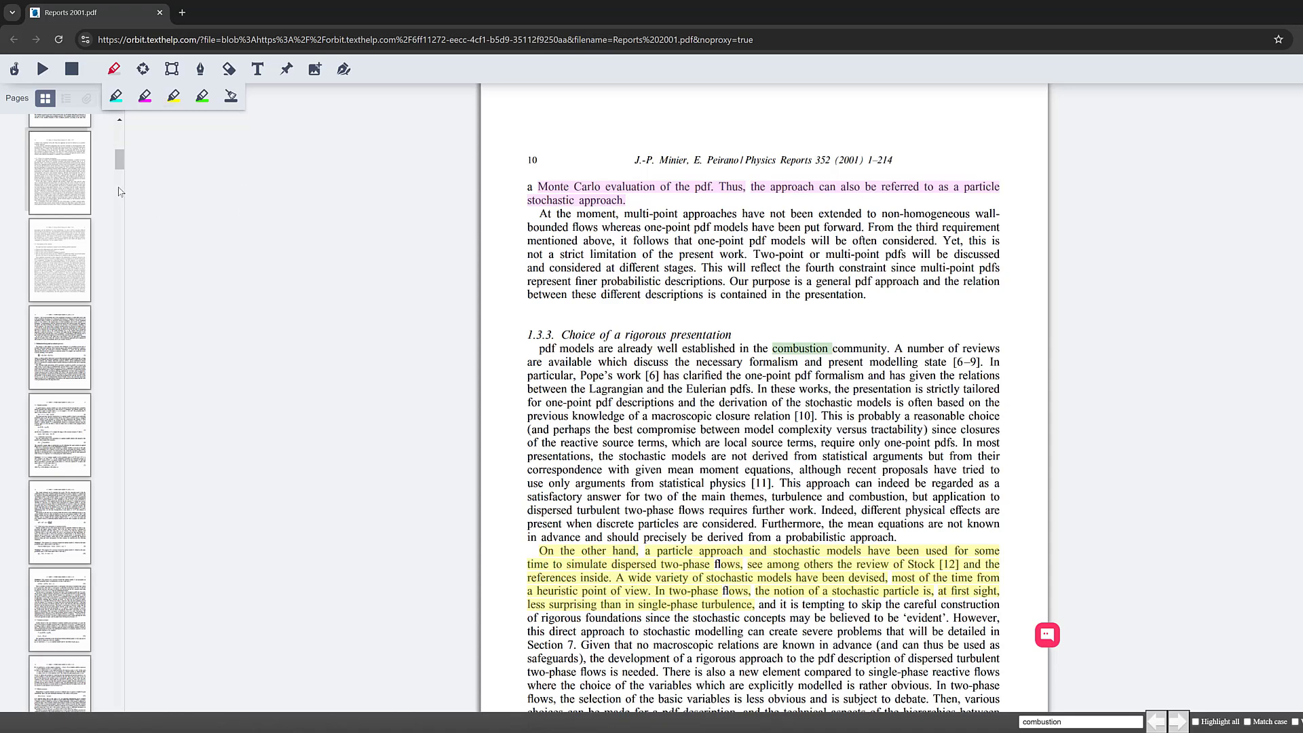
Go to page 13 and highlight equation (4) under Random variables in yellow.
left_click(66, 421)
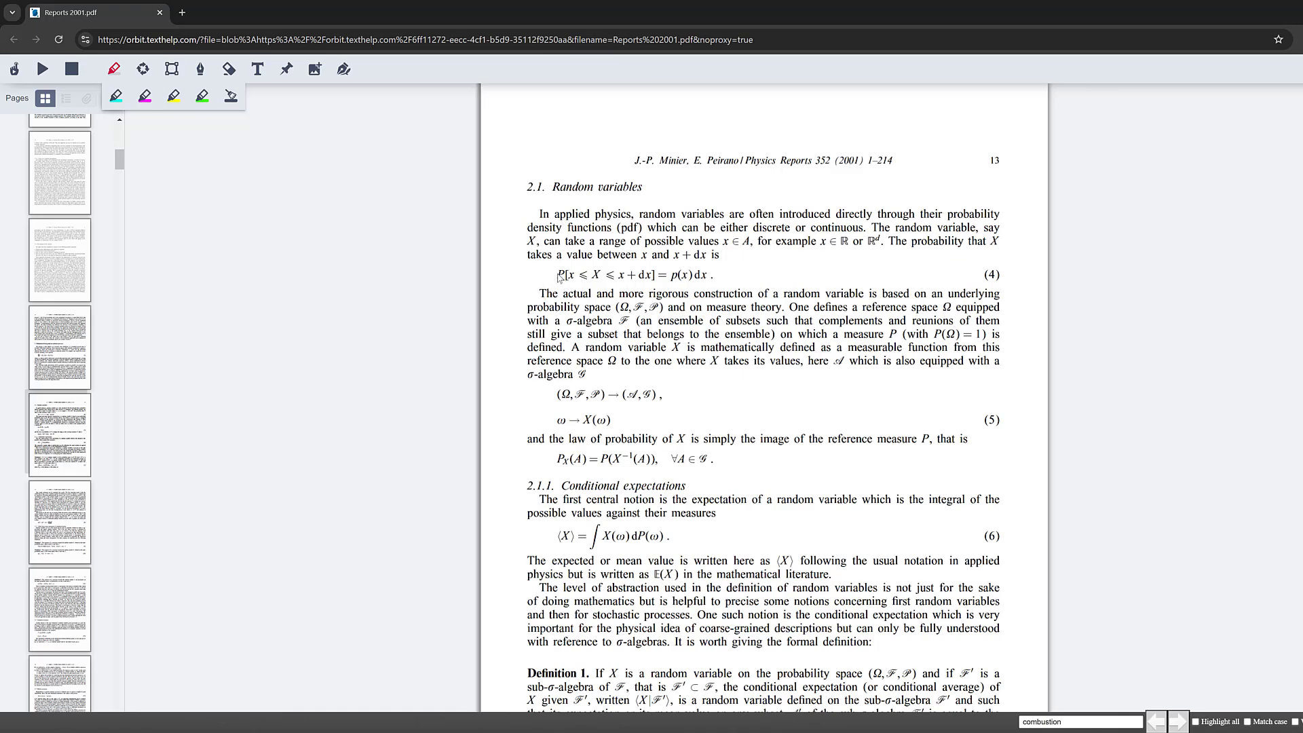
mouse_move(569, 272)
left_mouse_down()
mouse_move(718, 291)
mouse_move(710, 275)
left_mouse_up()
left_click(202, 97)
left_click(175, 101)
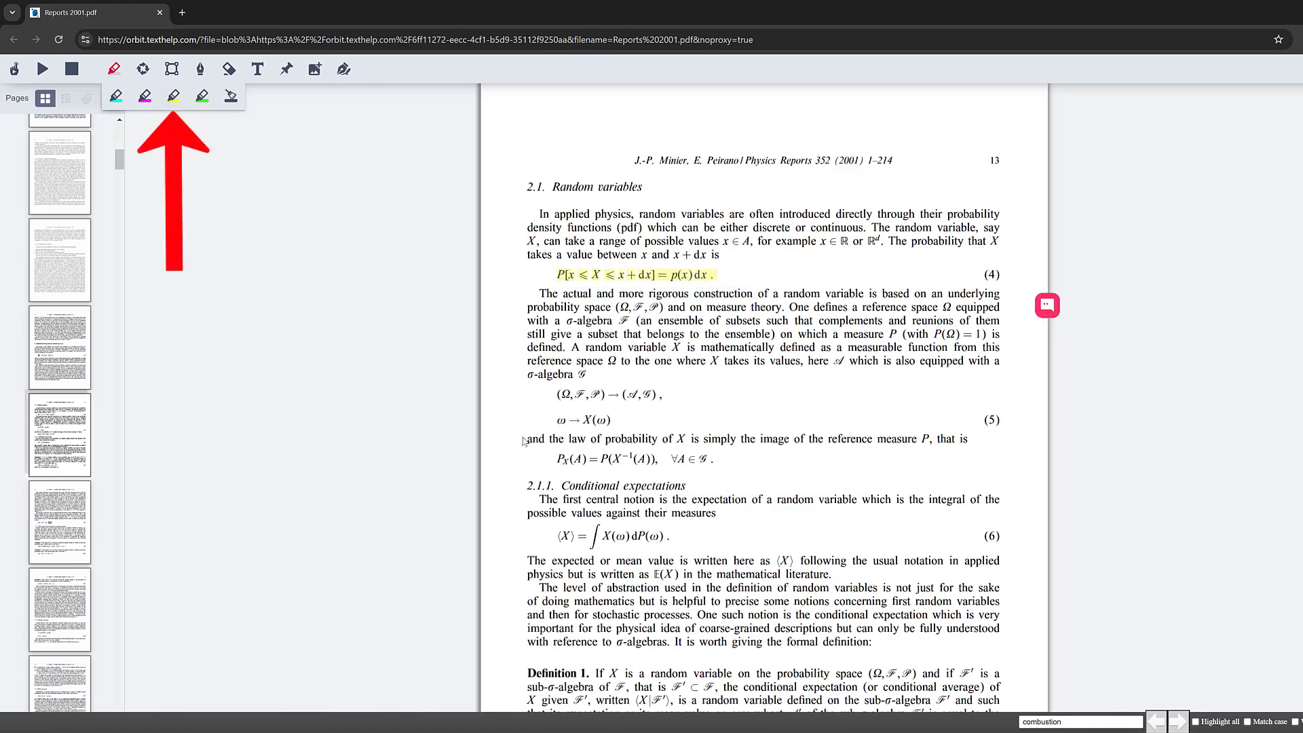
Highlight "and the law of probability" through its equation below in pink, and remove the yellow highlight from equation (4).
left_click_drag(527, 439, 697, 462)
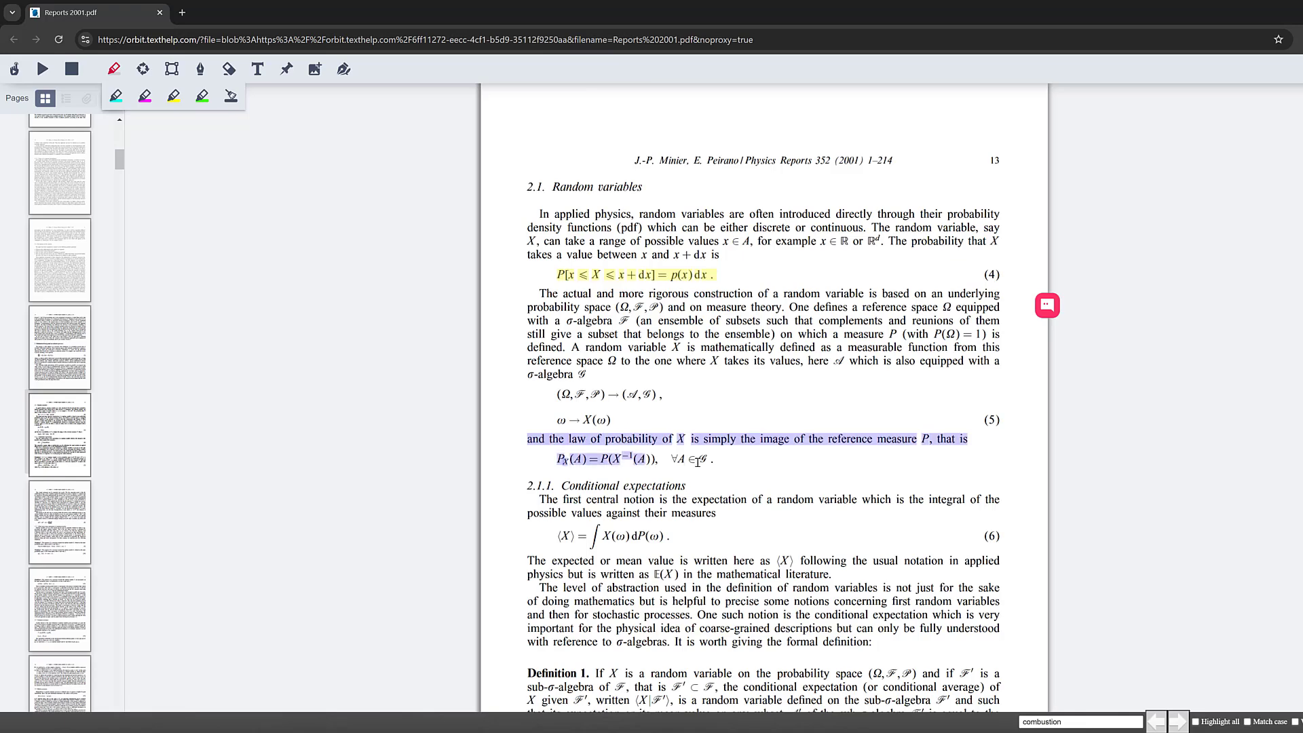
left_click(145, 97)
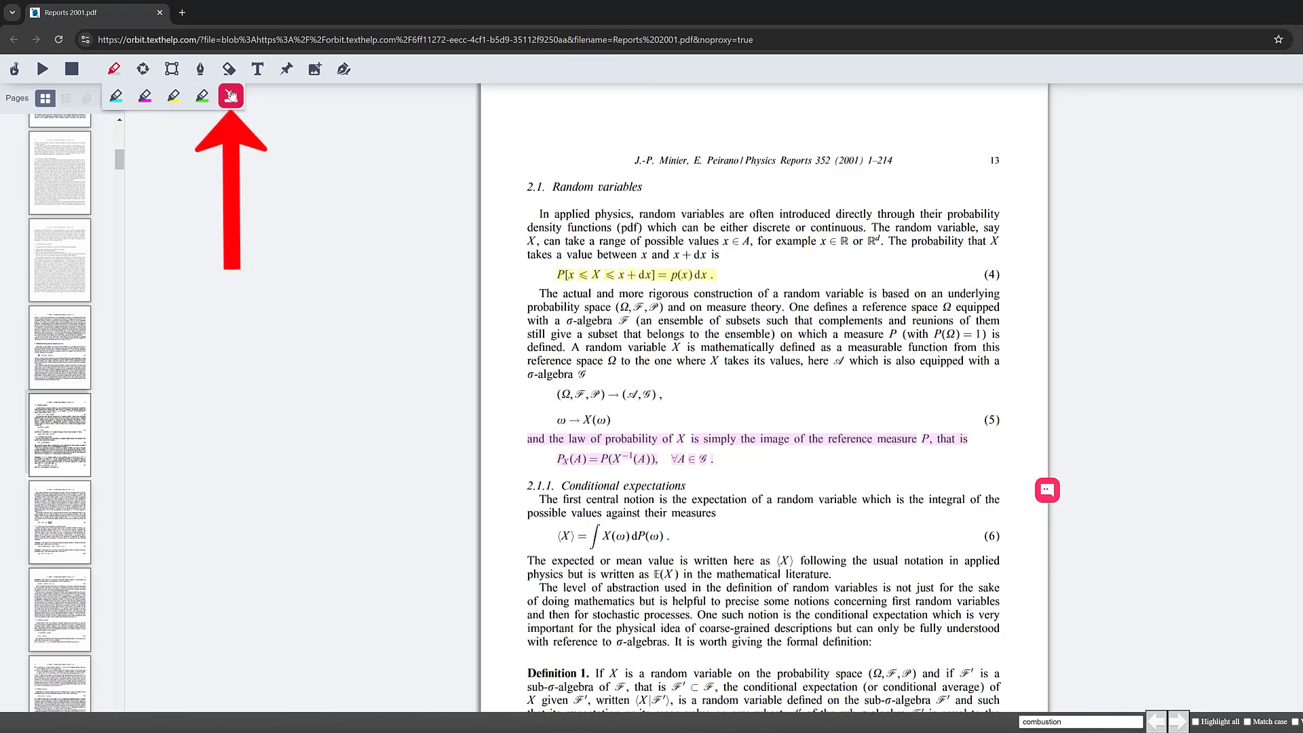
left_click_drag(714, 274, 568, 274)
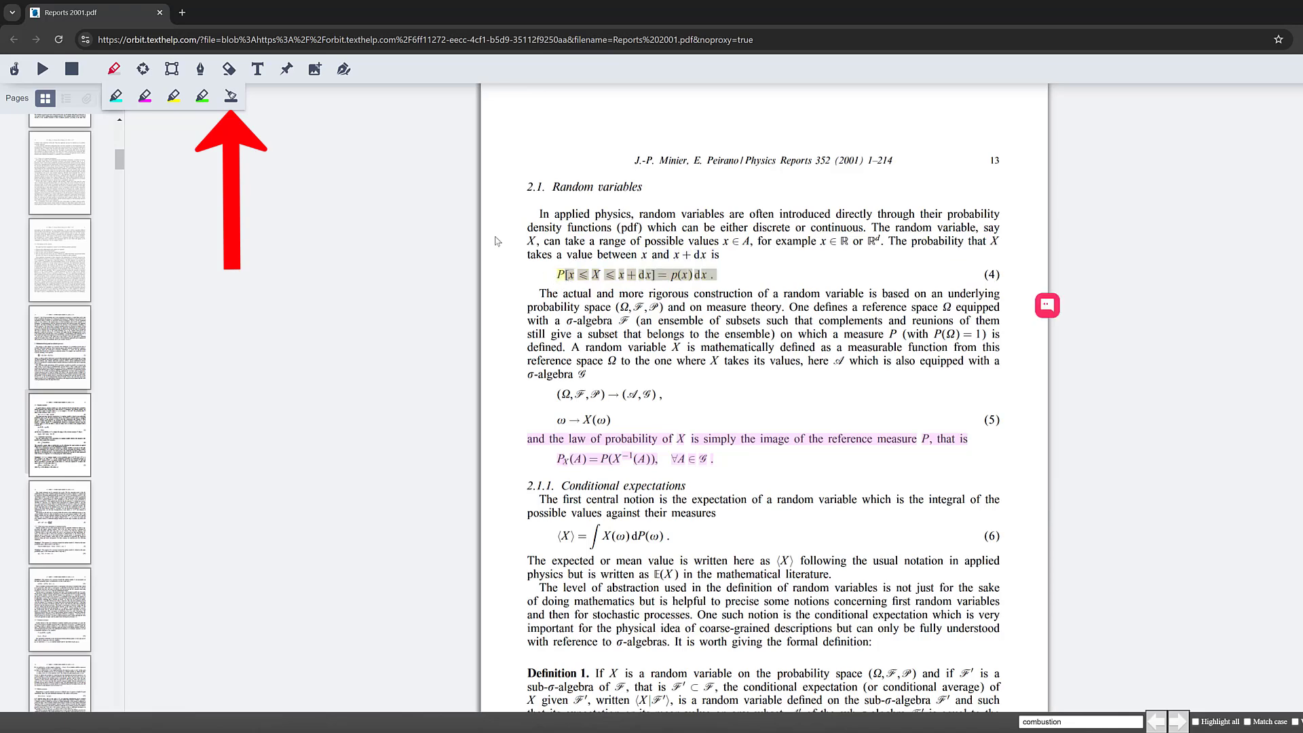
left_click(230, 96)
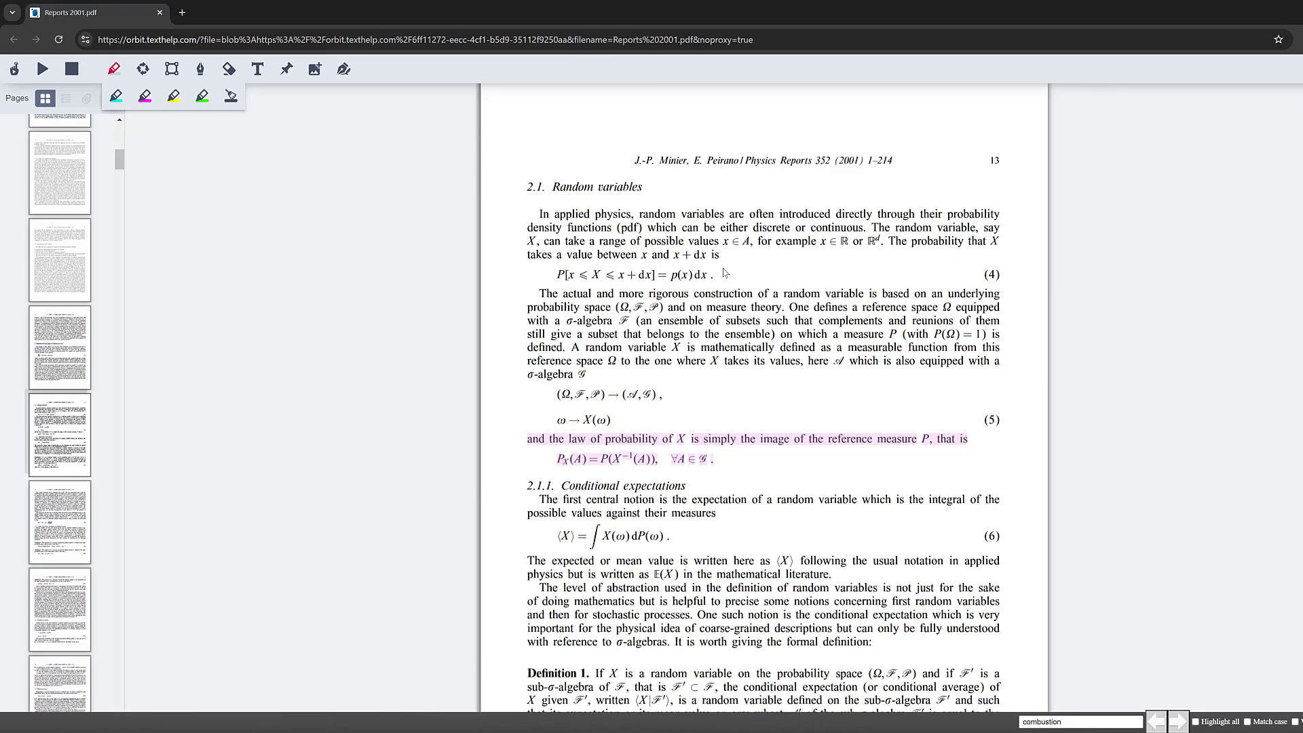
left_click(120, 86)
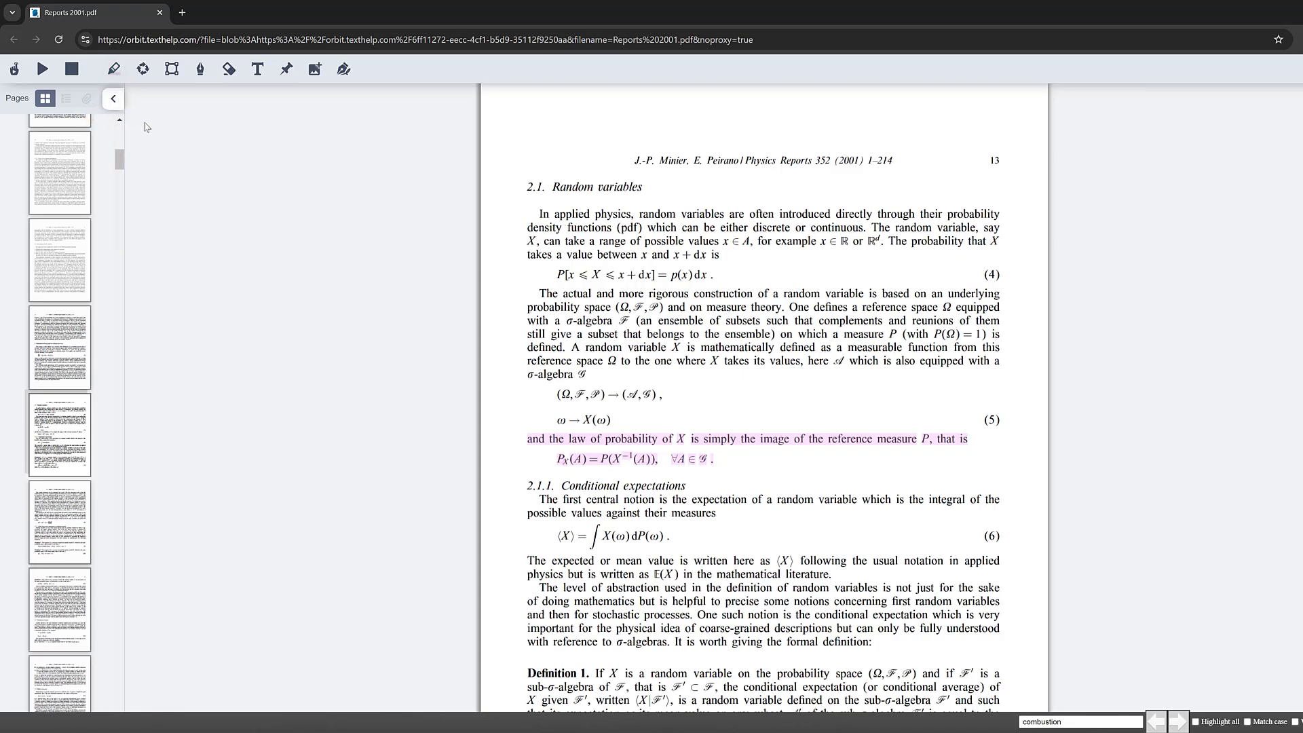
Collect the yellow, cyan, green and magenta highlights, sorted by colour, into a document.
left_click(143, 70)
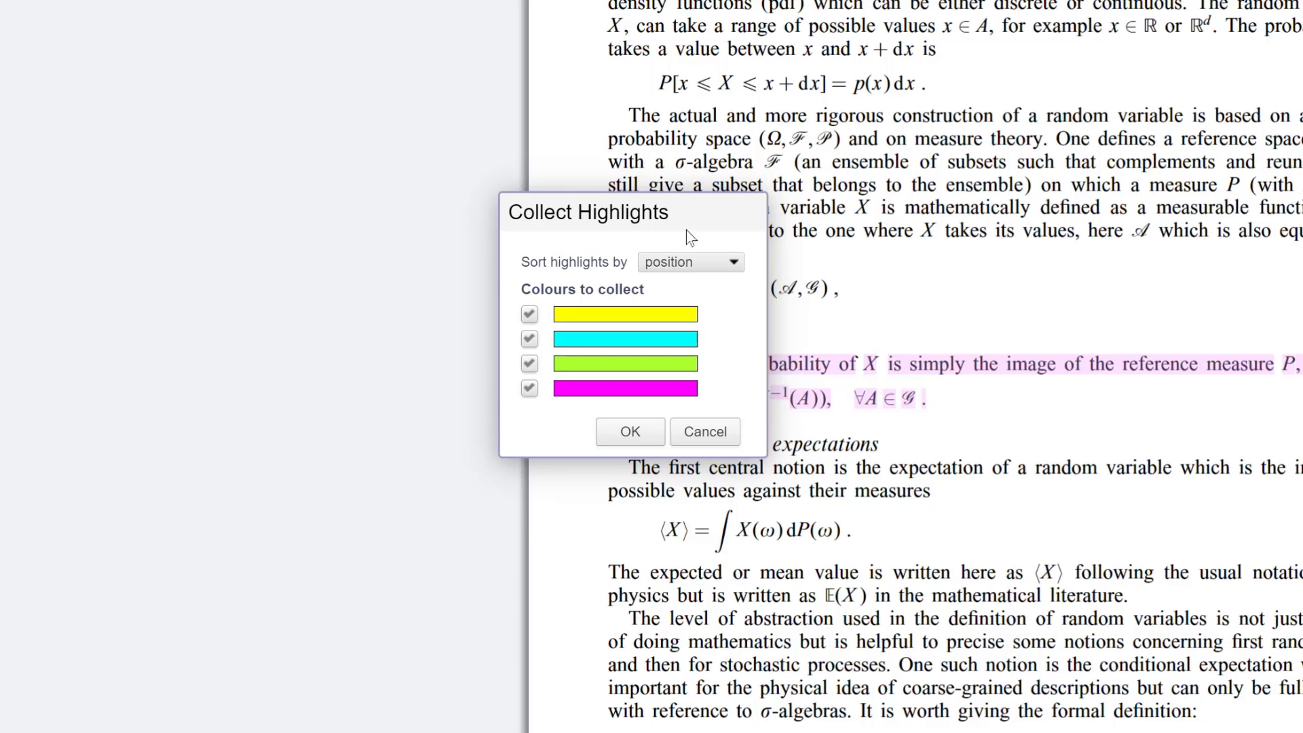
left_click(726, 261)
left_click(713, 302)
left_click(529, 392)
left_click(530, 389)
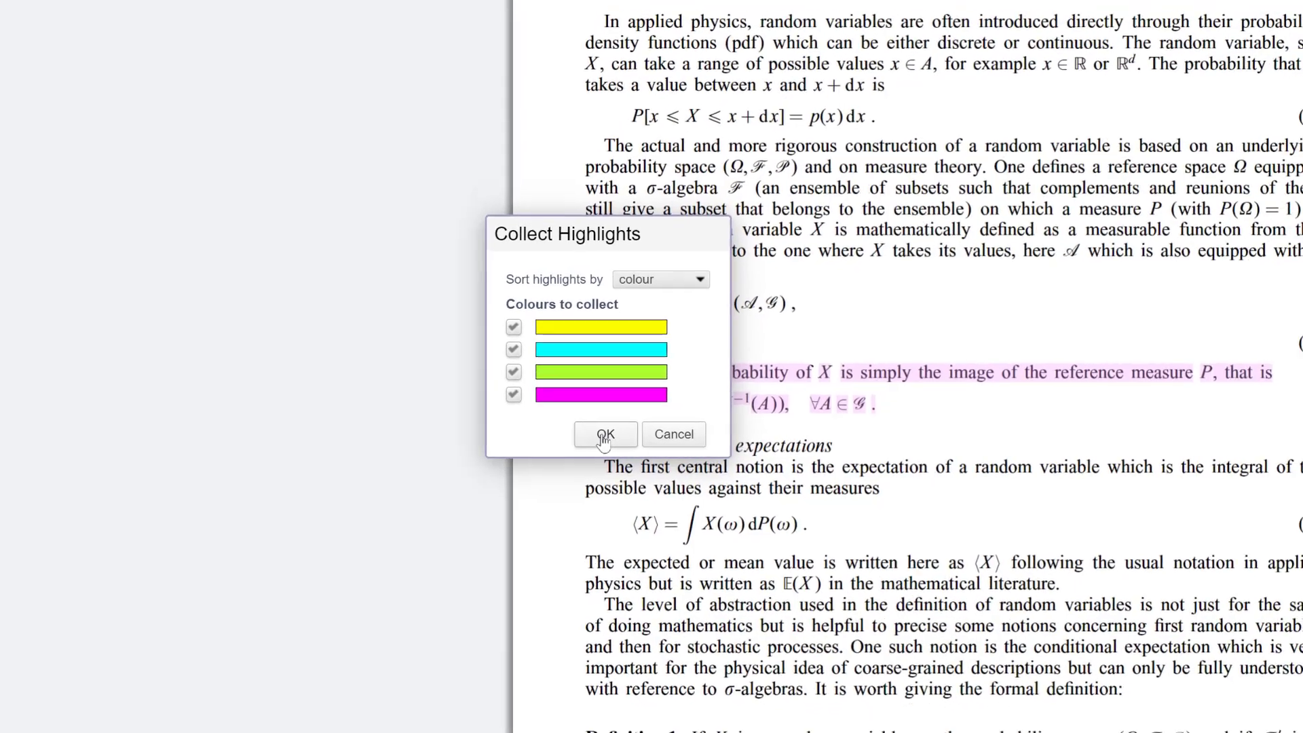
left_click(604, 435)
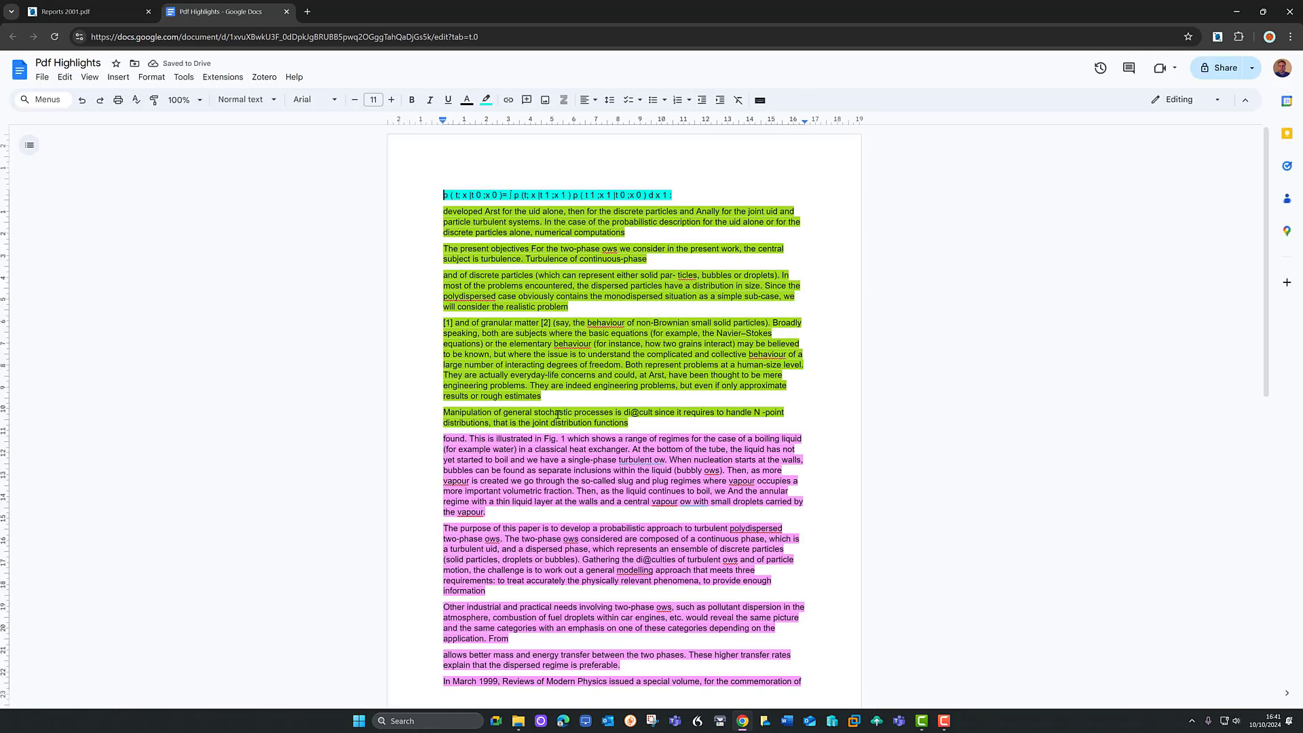
Look through the collected highlights document and remove the highlight colour from all the green paragraphs.
scroll(564, 405, "down", 8)
scroll(565, 405, "up", 8)
left_click_drag(620, 410, 445, 217)
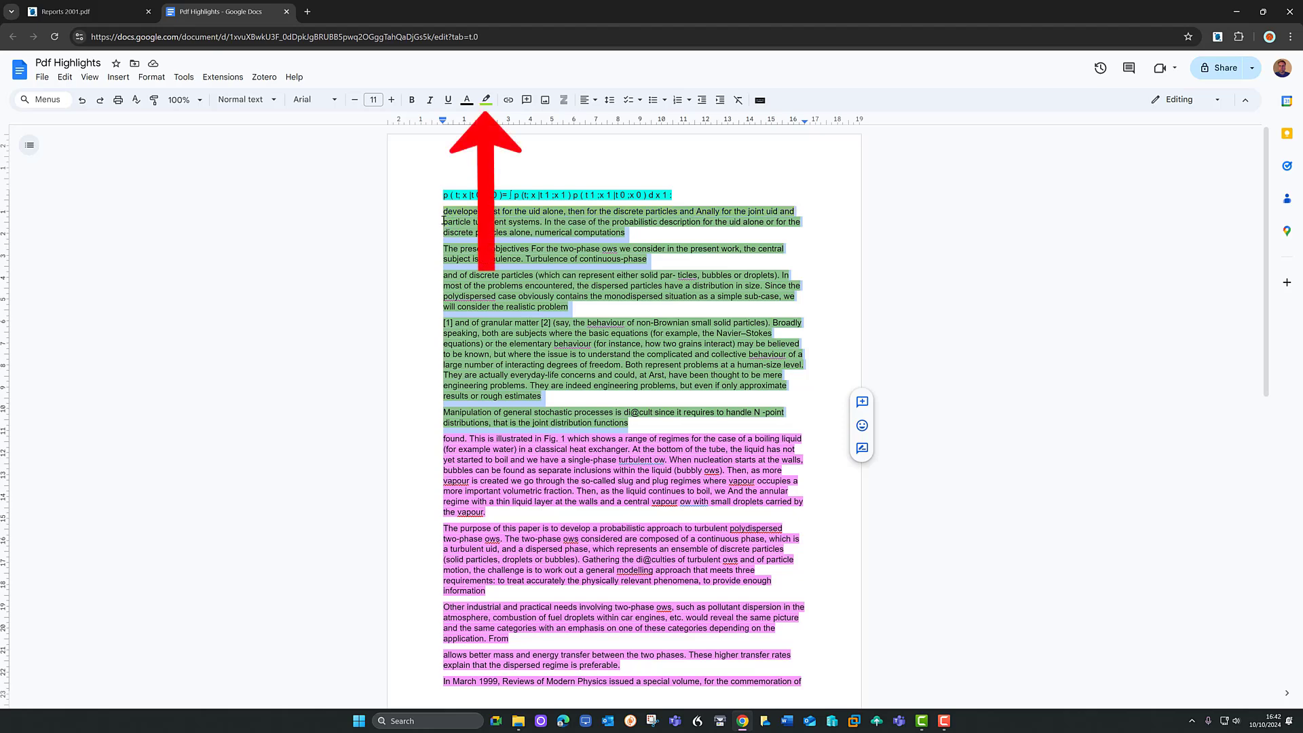
left_click(486, 100)
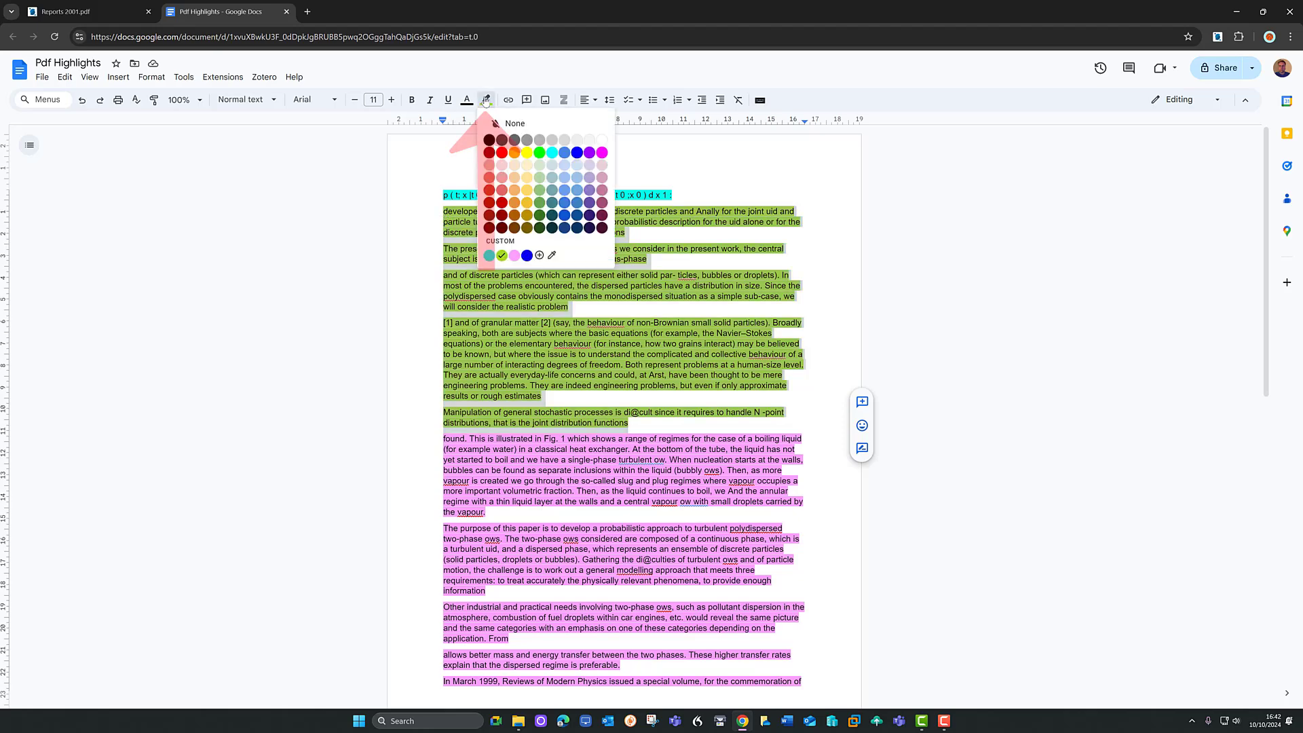
left_click(502, 127)
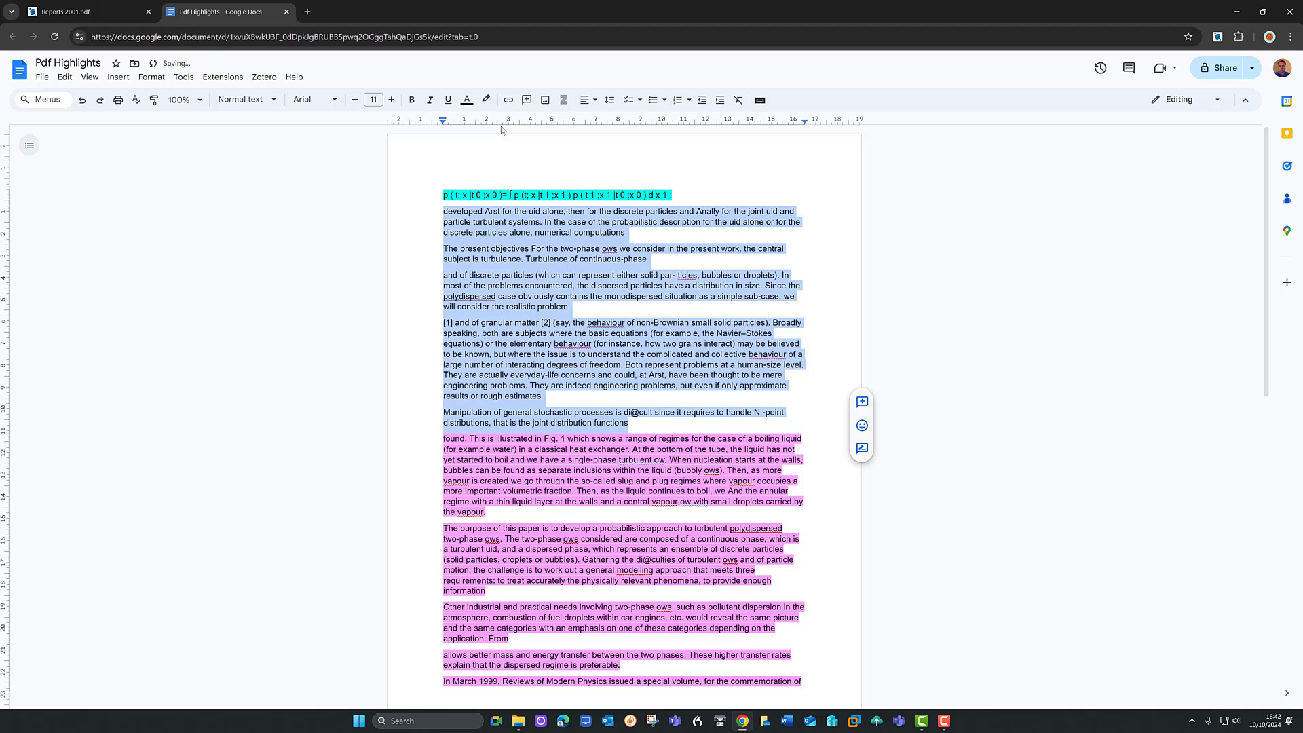
left_click(573, 401)
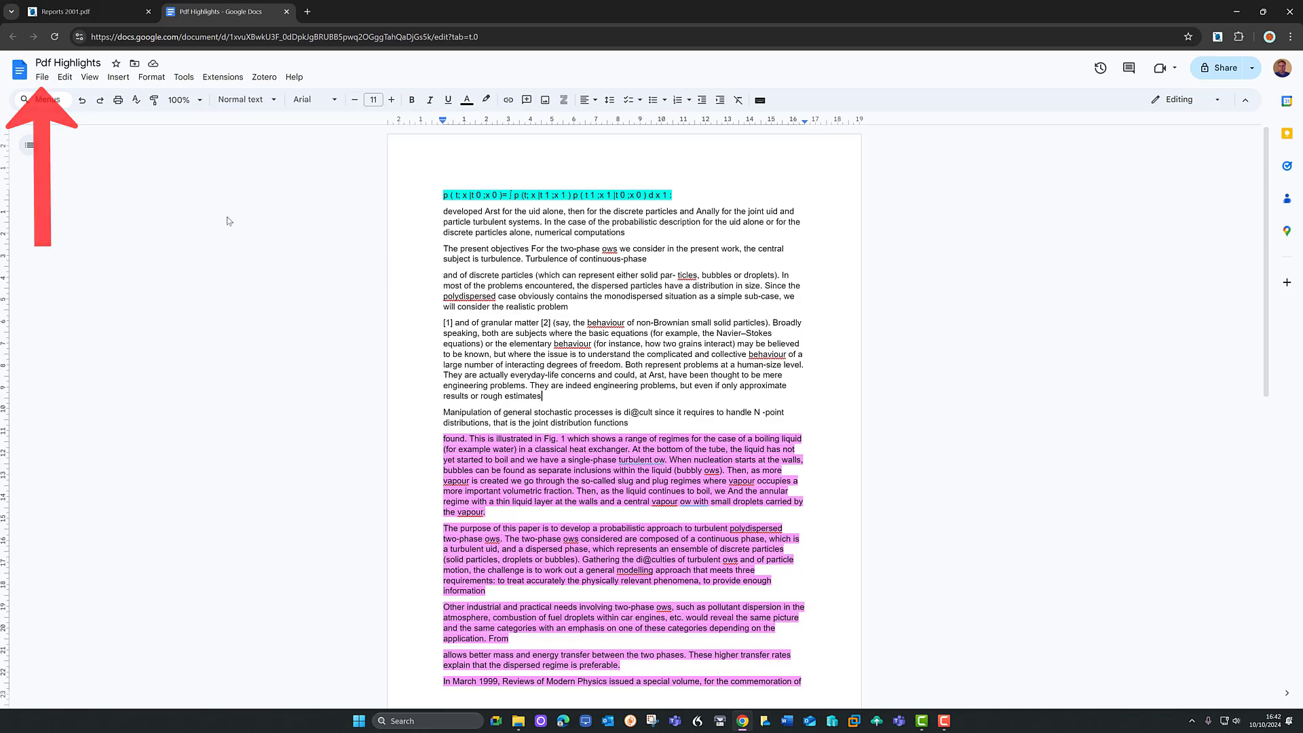
View the available download formats for the Pdf Highlights document without downloading, and close the document to return to OrbitNote.
left_click(40, 77)
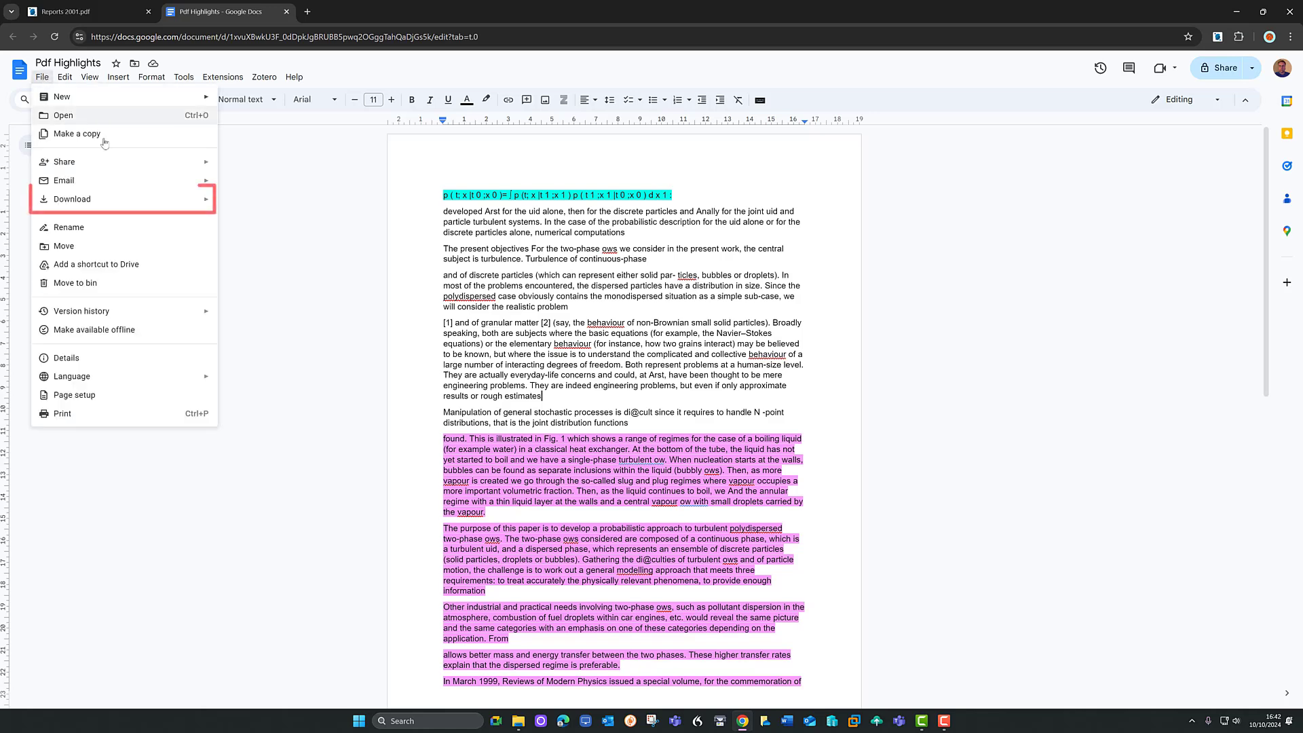
mouse_move(142, 207)
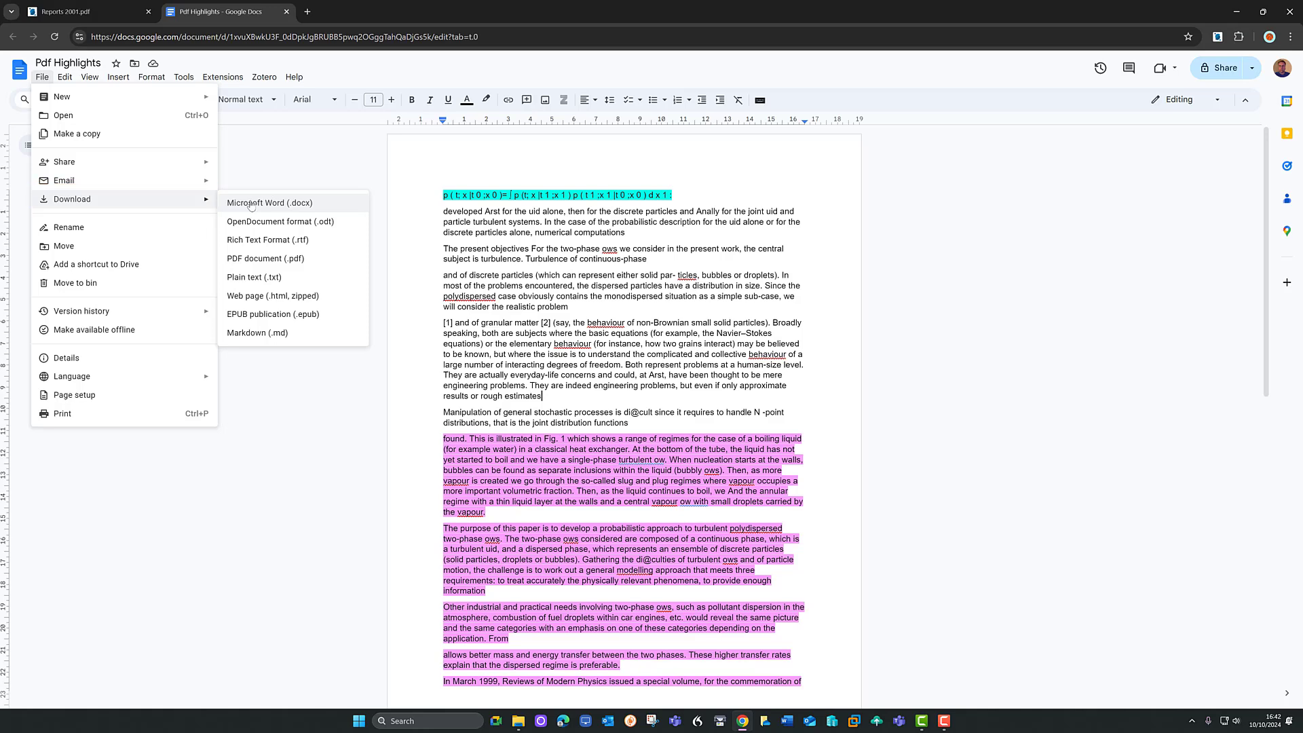
left_click(266, 156)
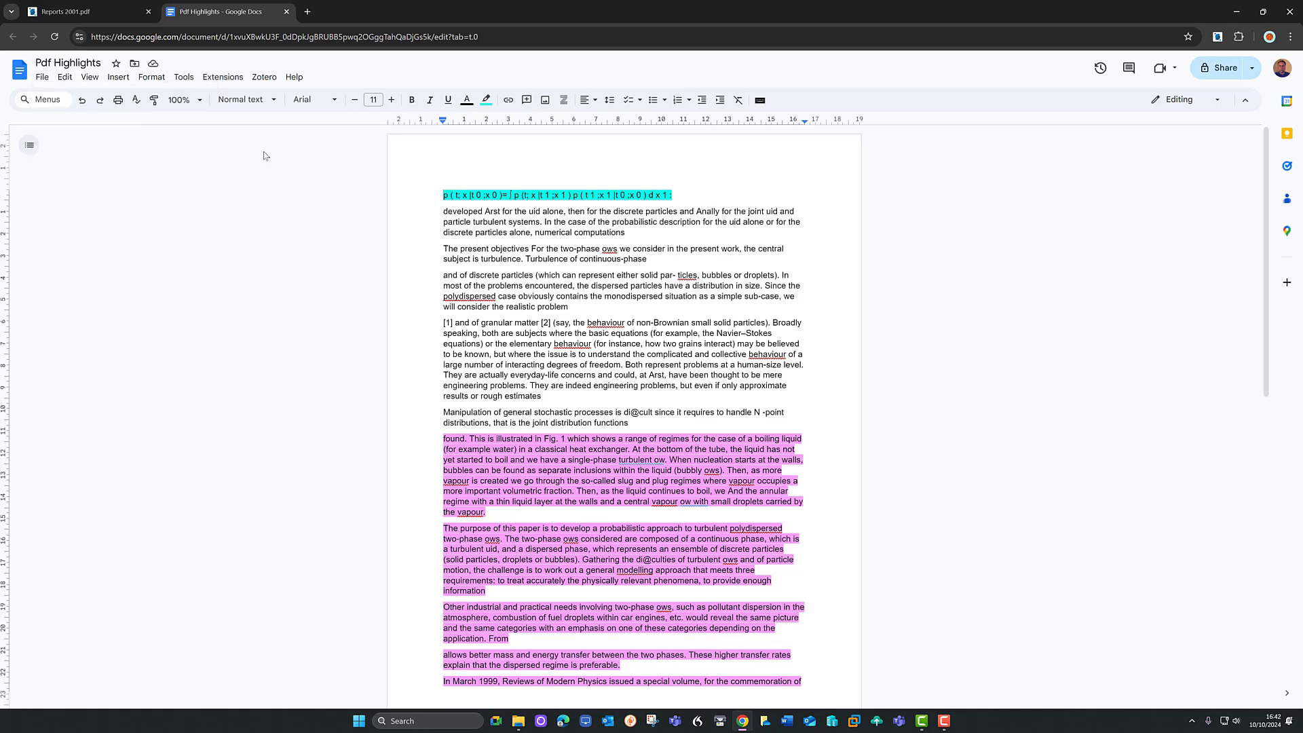
left_click(287, 12)
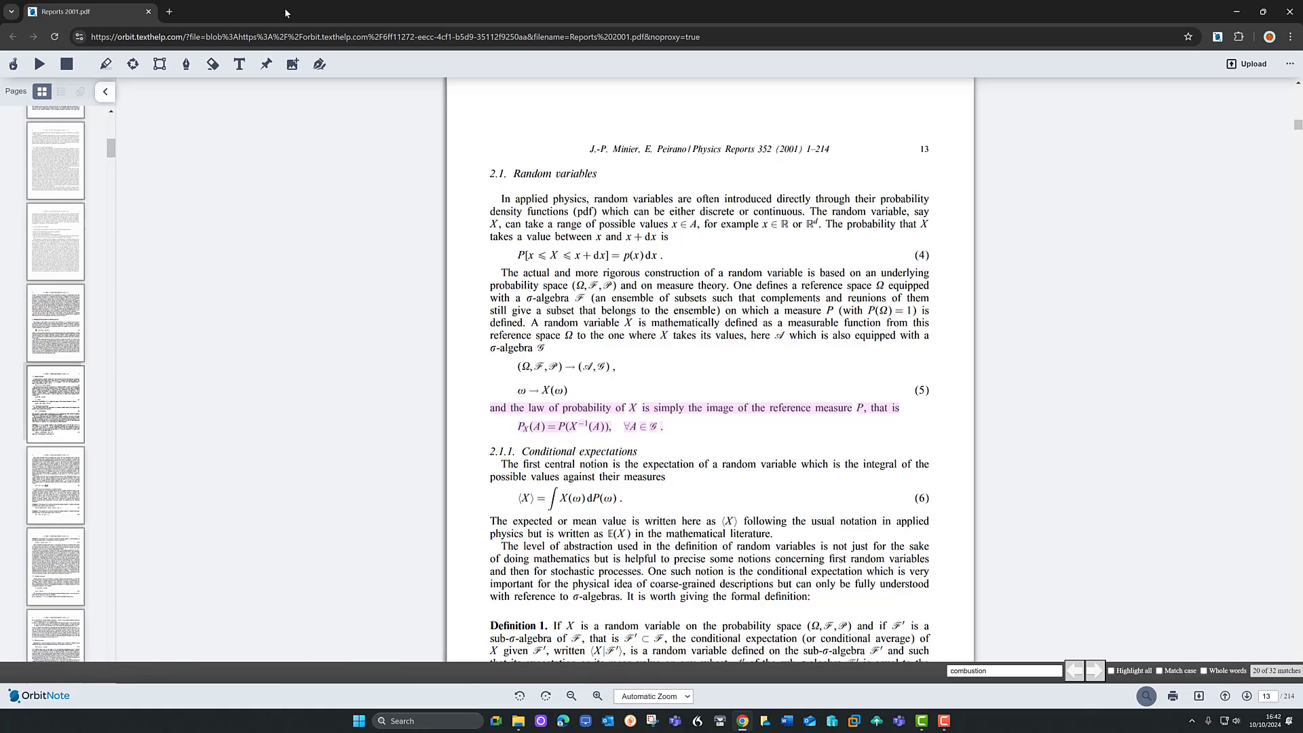
Draw dark blue (#004080) lines of thickness 5 under the heading "2.1. Random variables" and under the pink-highlighted equation.
left_click(160, 64)
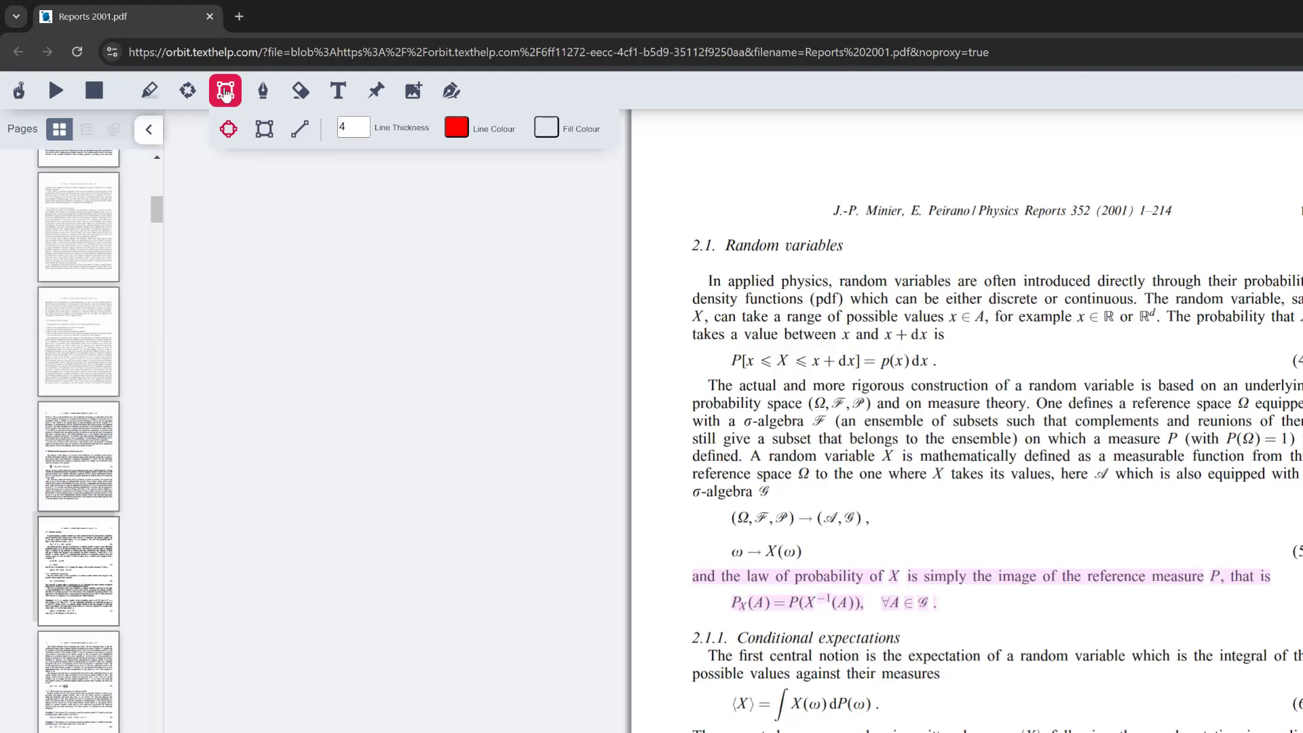
left_click(300, 134)
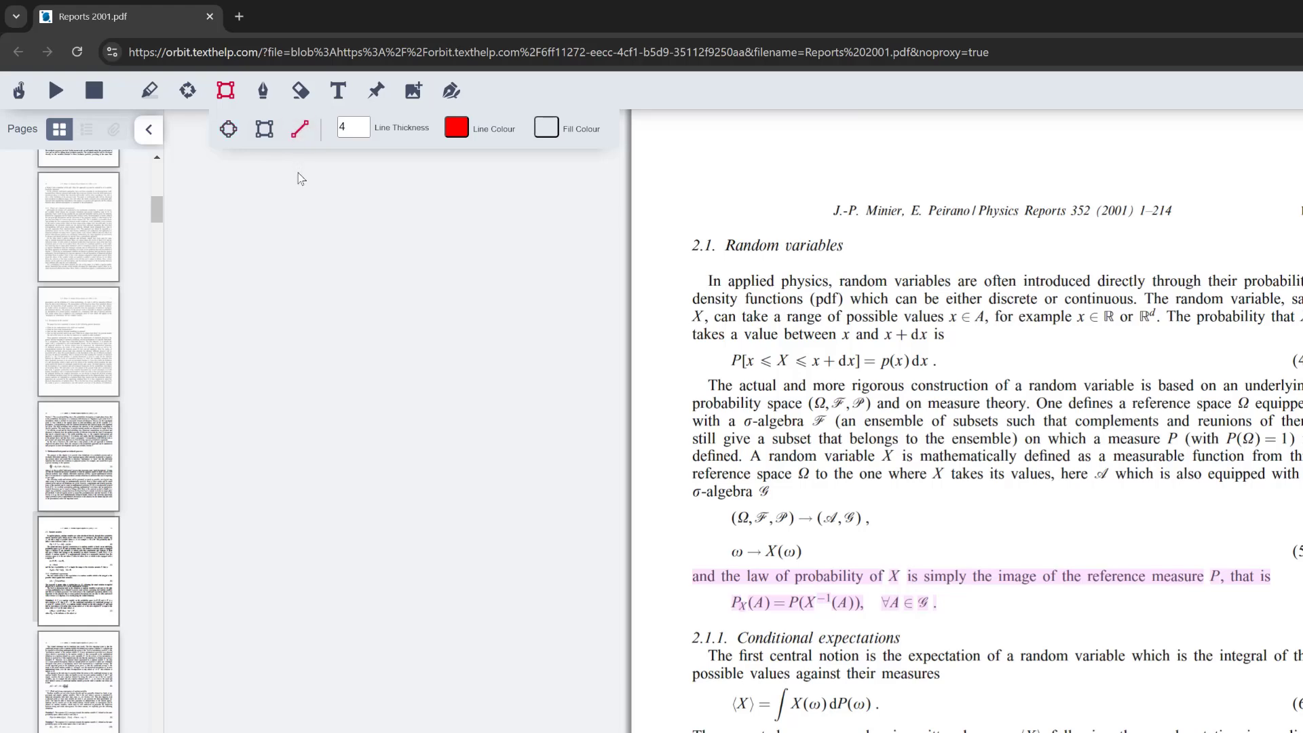
left_click(363, 124)
left_click(458, 129)
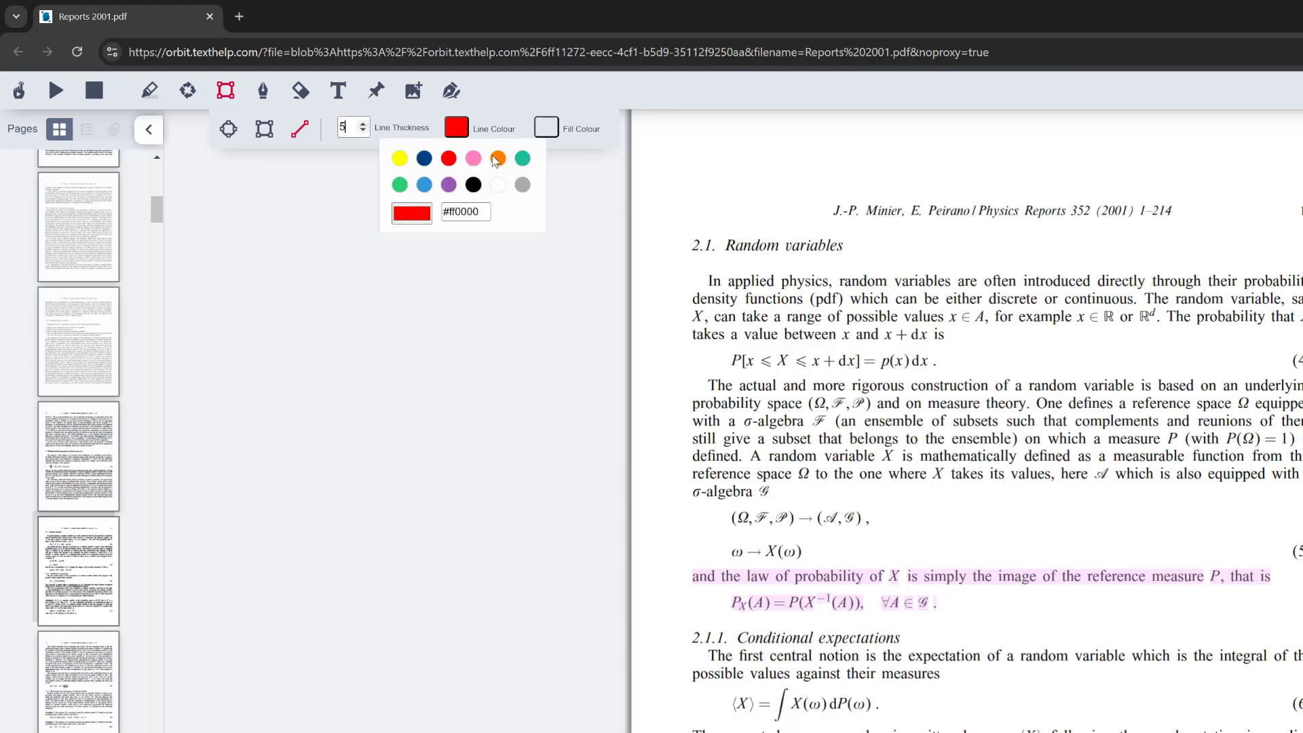
left_click(426, 160)
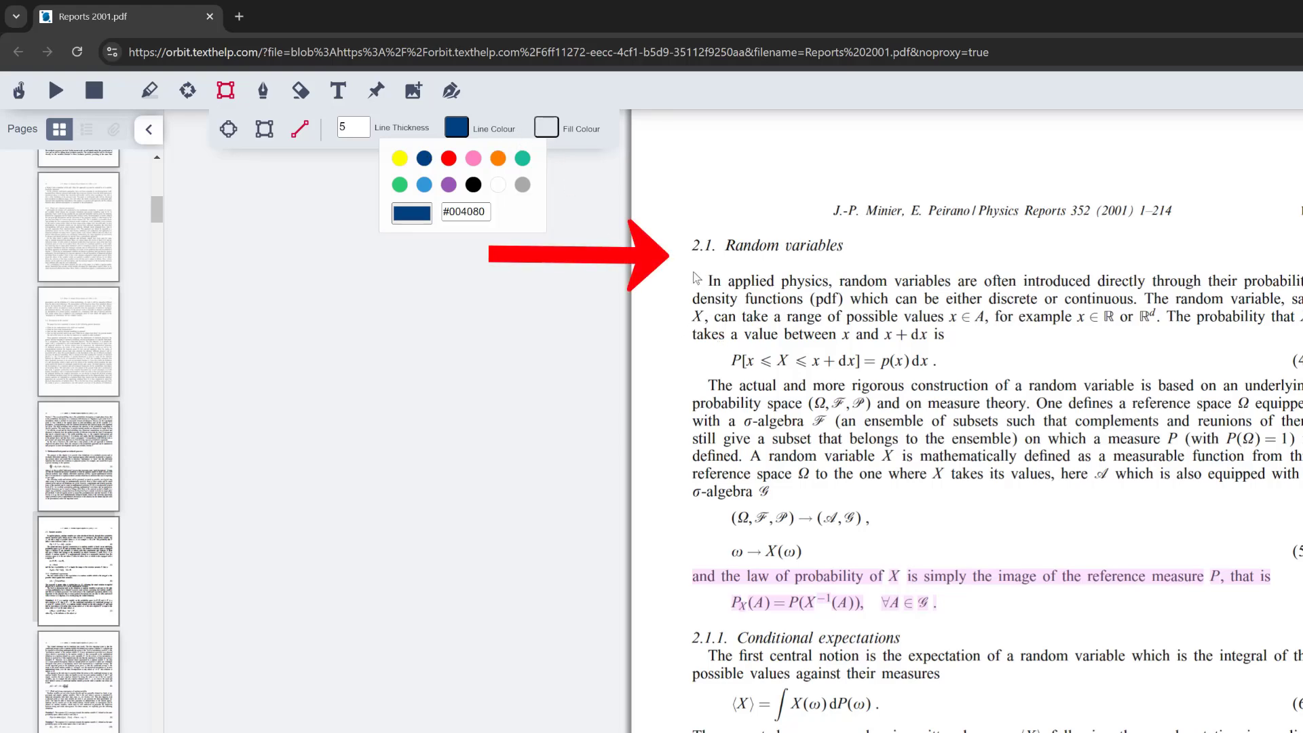
left_click_drag(692, 258, 843, 258)
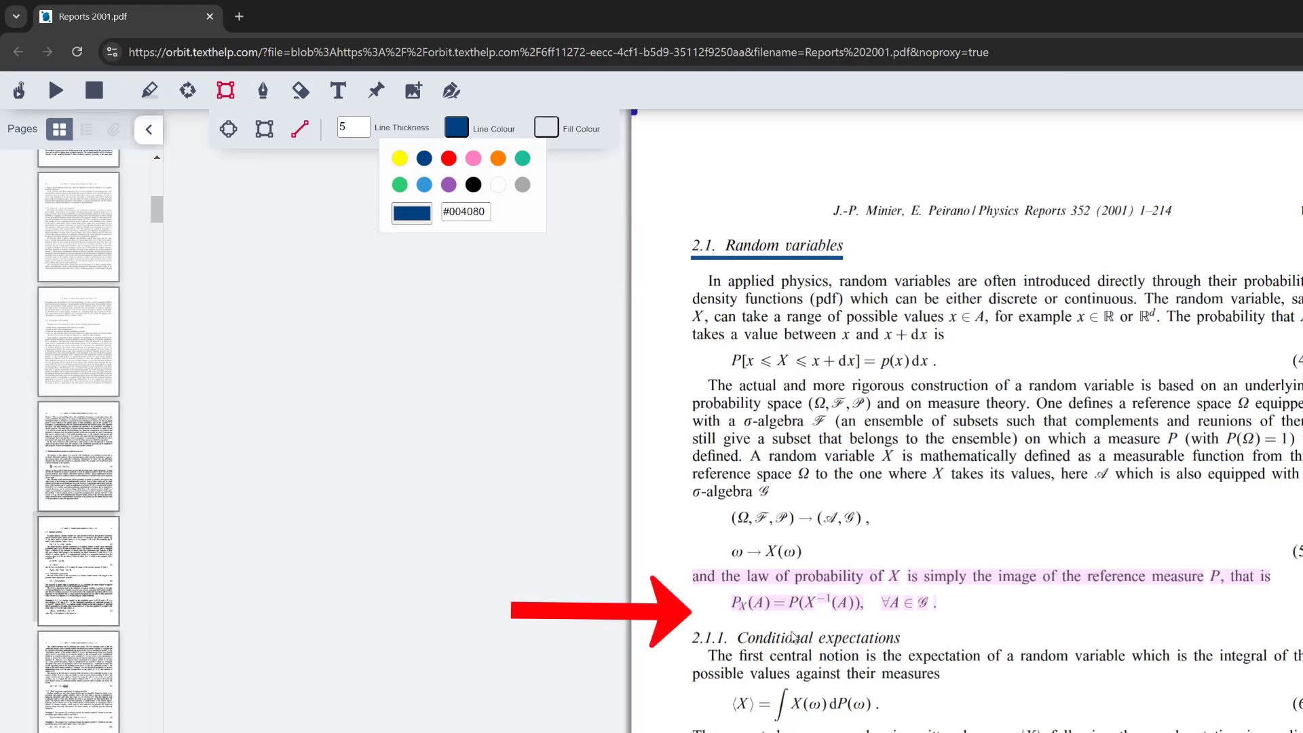
left_click_drag(721, 616, 1211, 624)
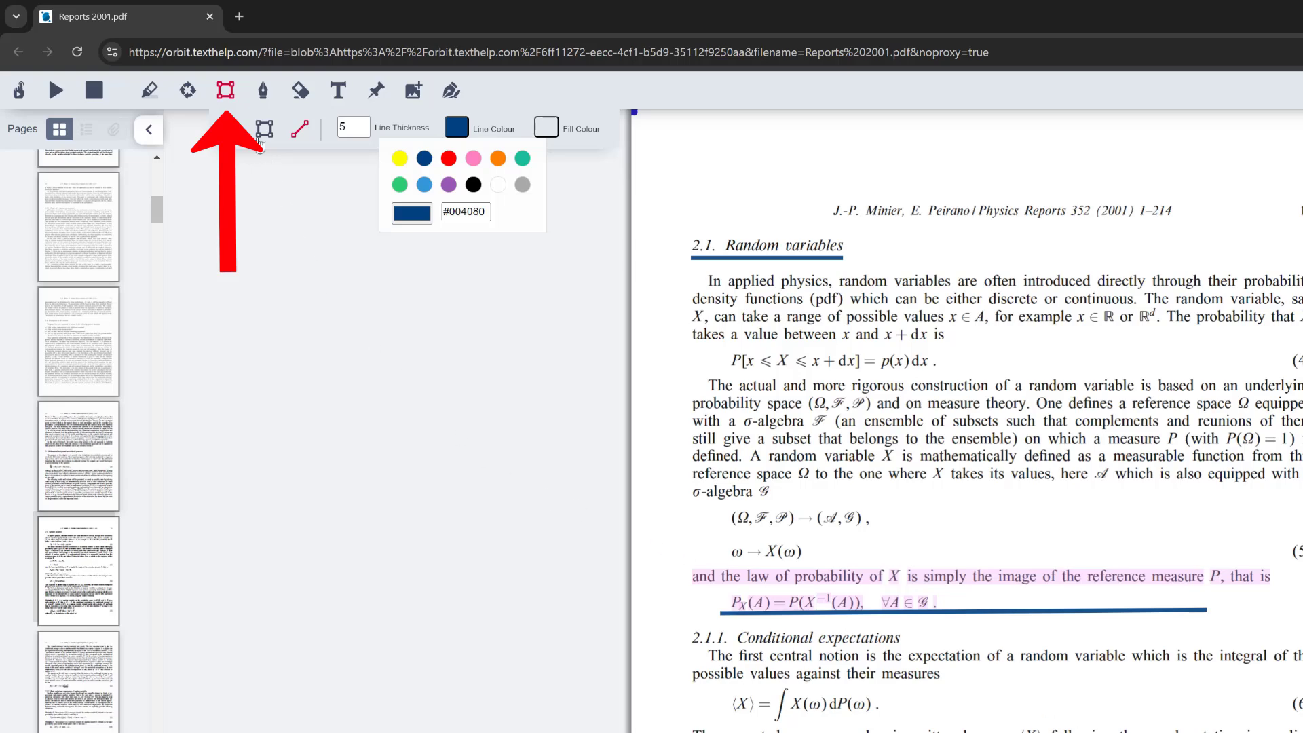
left_click(225, 94)
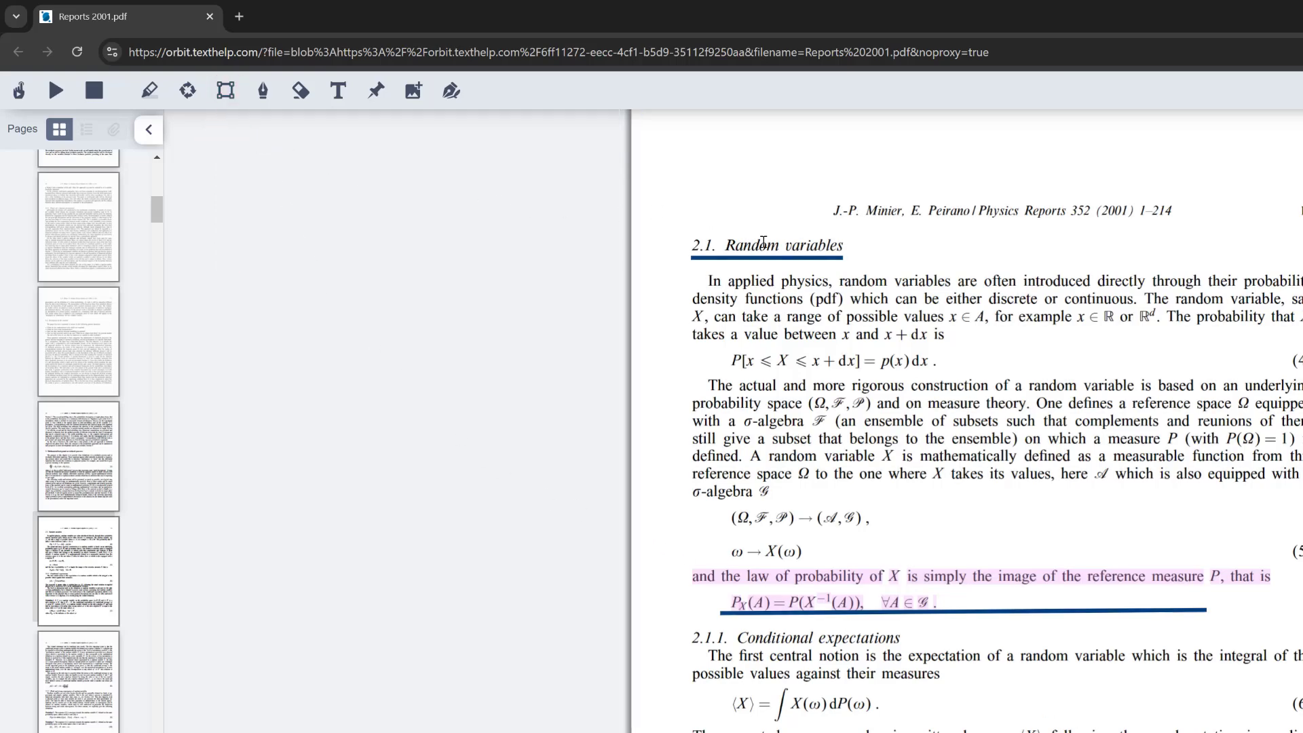
Lengthen the blue line under the heading "2.1. Random variables", and erase it with the Eraser.
left_click(769, 264)
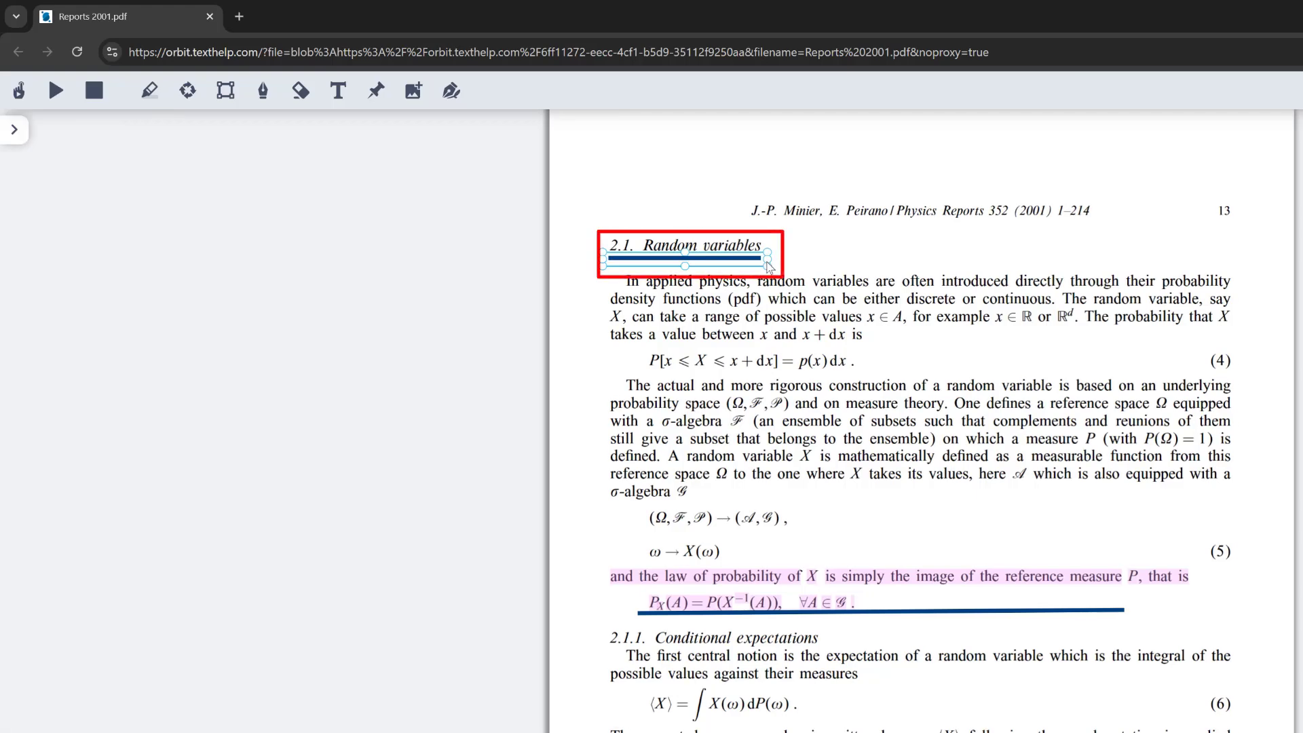
left_click_drag(769, 264, 844, 270)
key("Delete")
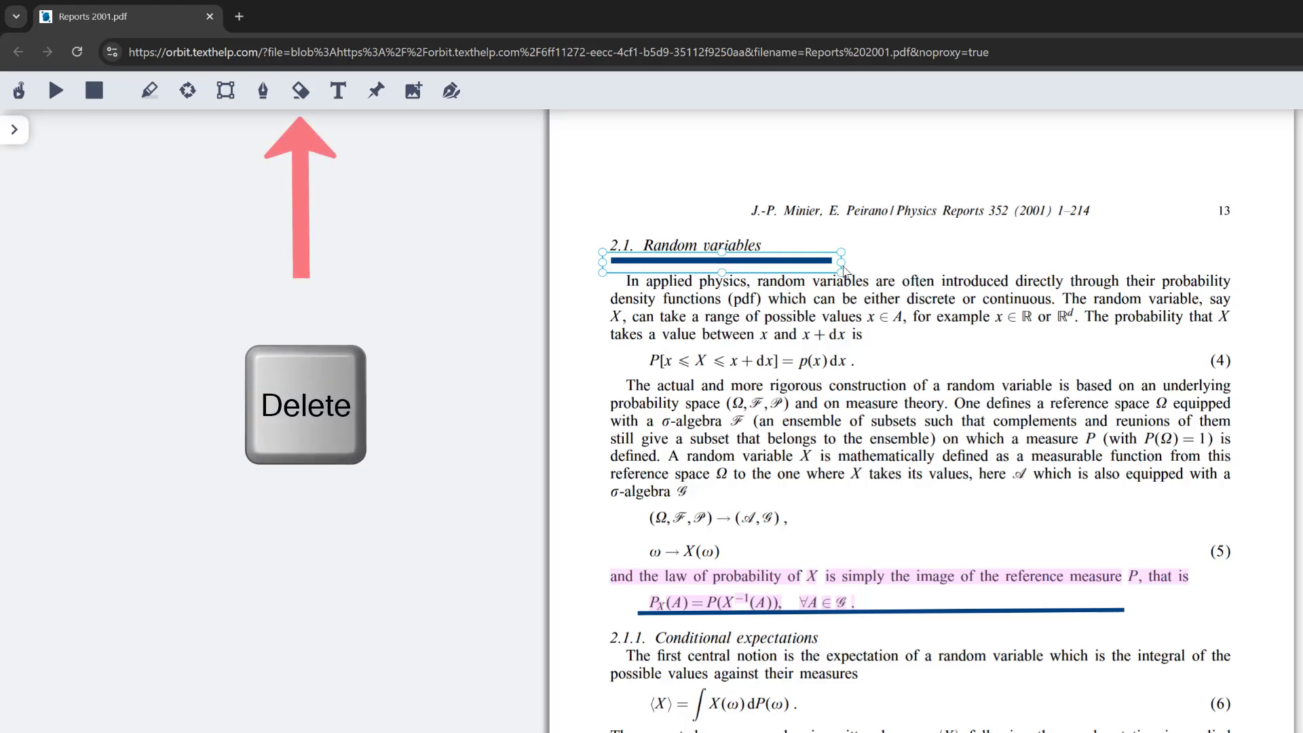
left_click(294, 93)
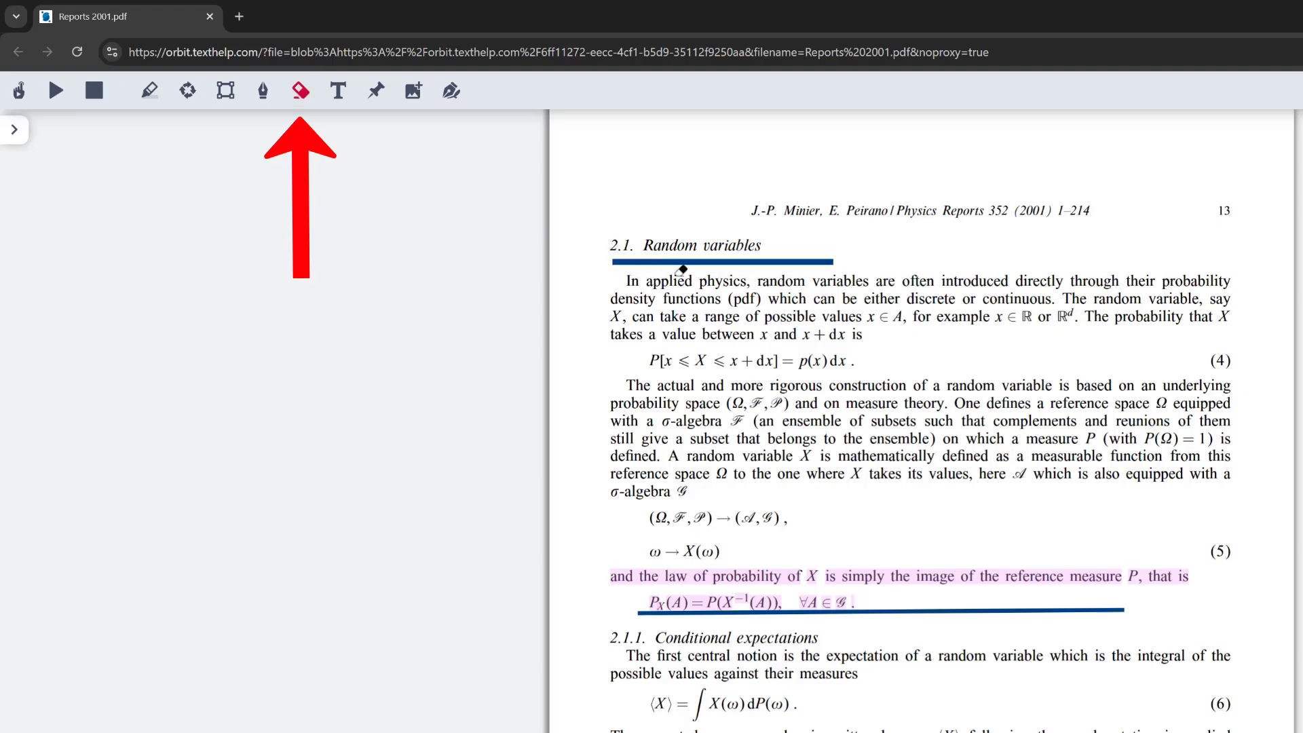
left_click(676, 269)
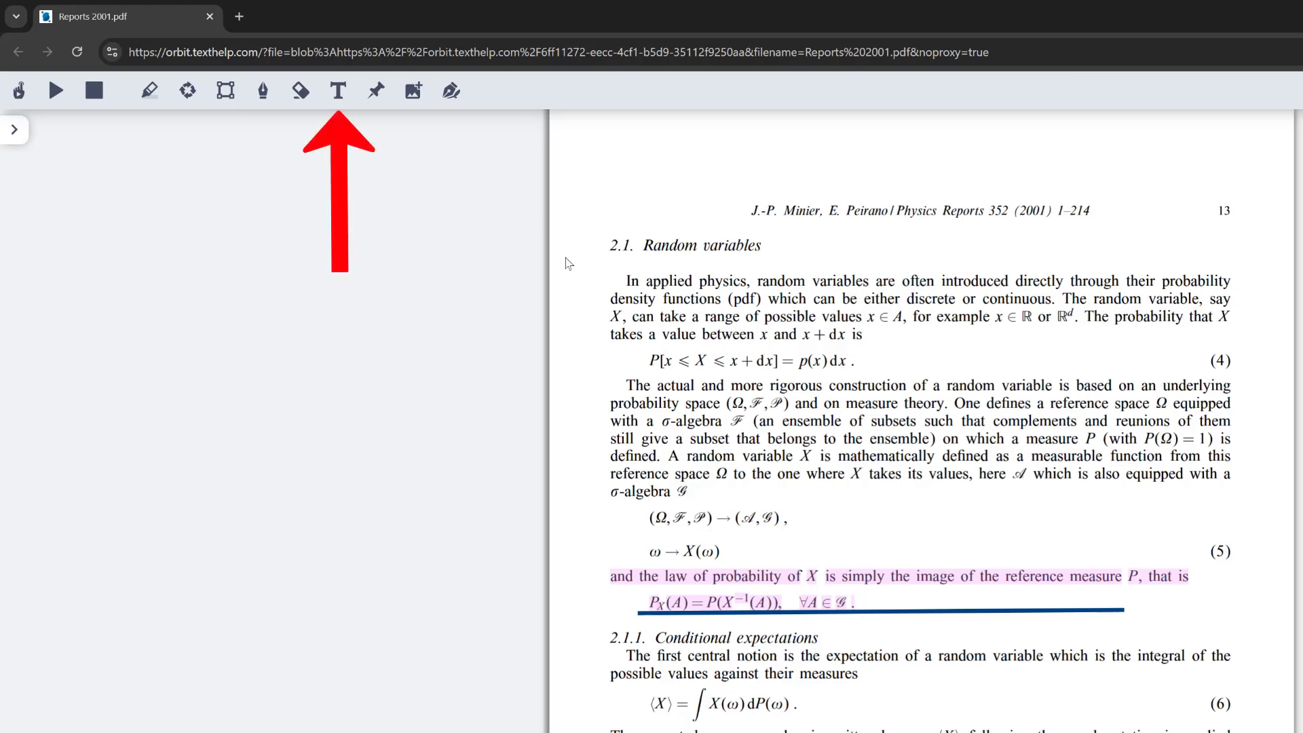
Add a red text note reading "Quadratic" after "x + dx is" above equation (4) and play it aloud.
left_click(337, 95)
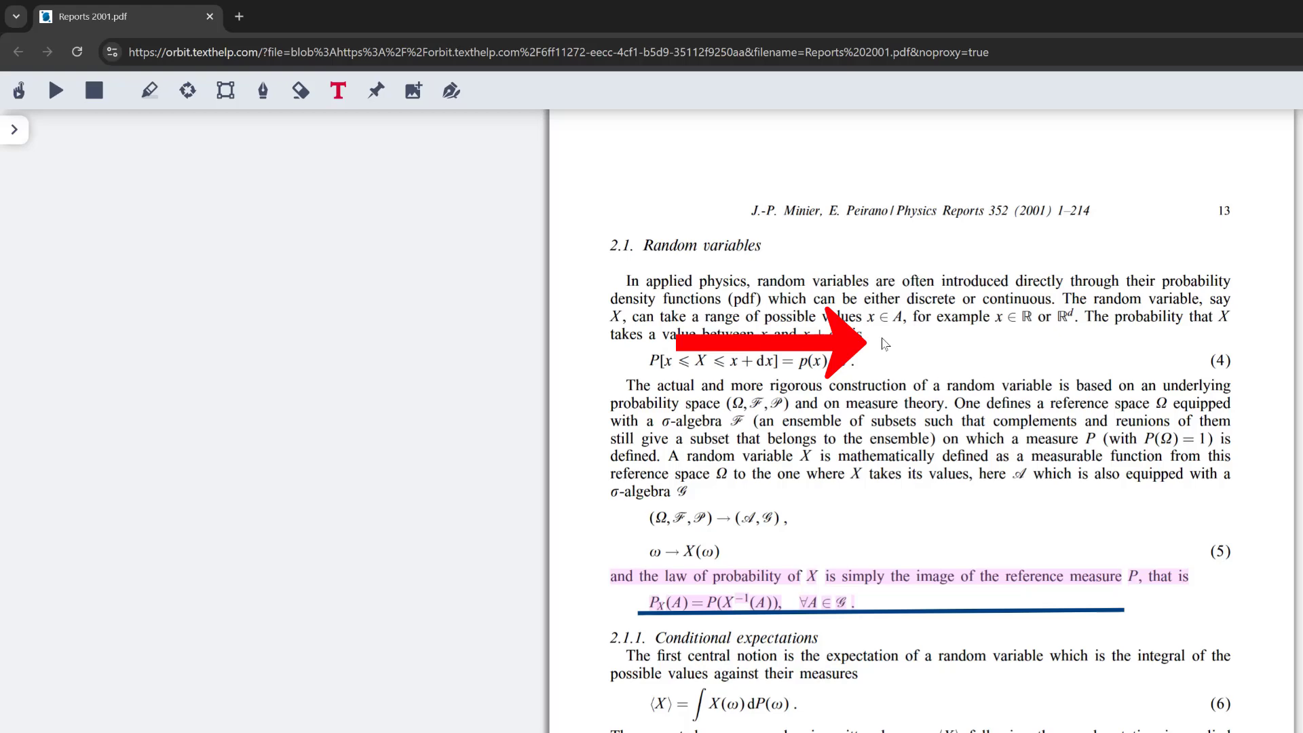
left_click(885, 344)
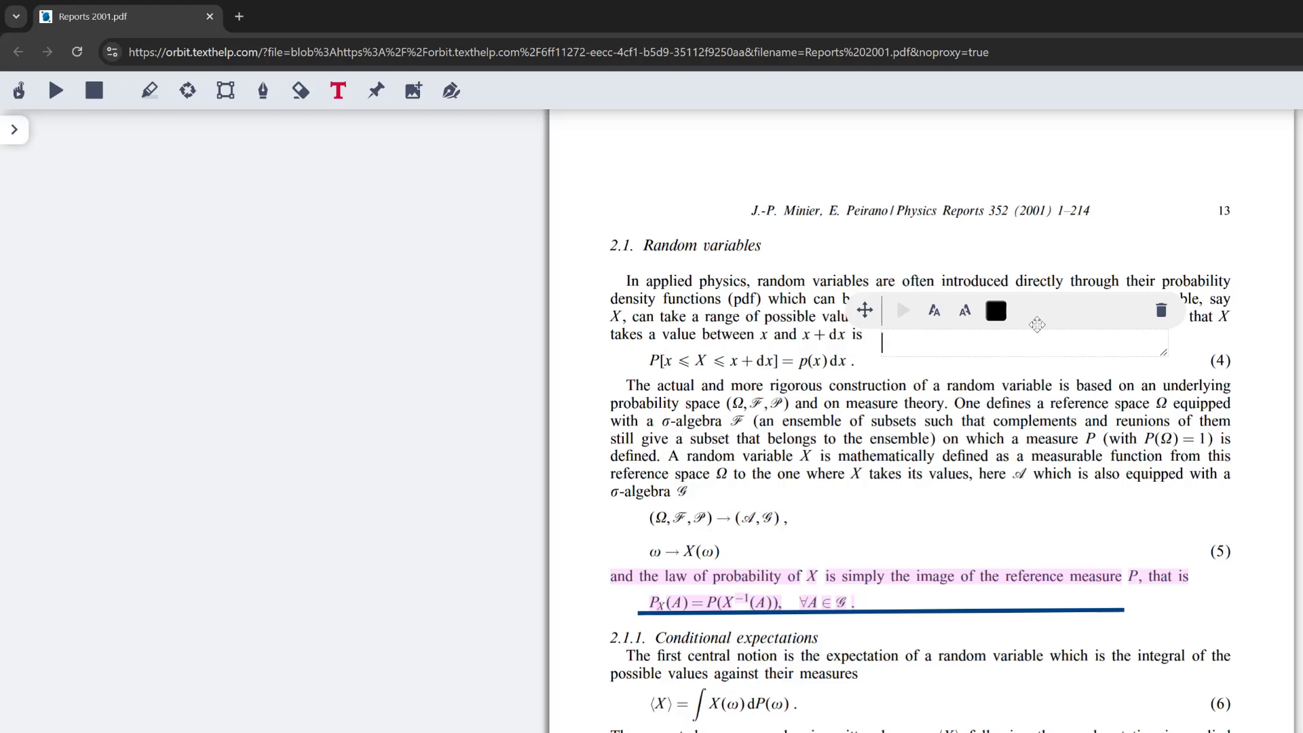
type("Quadratic")
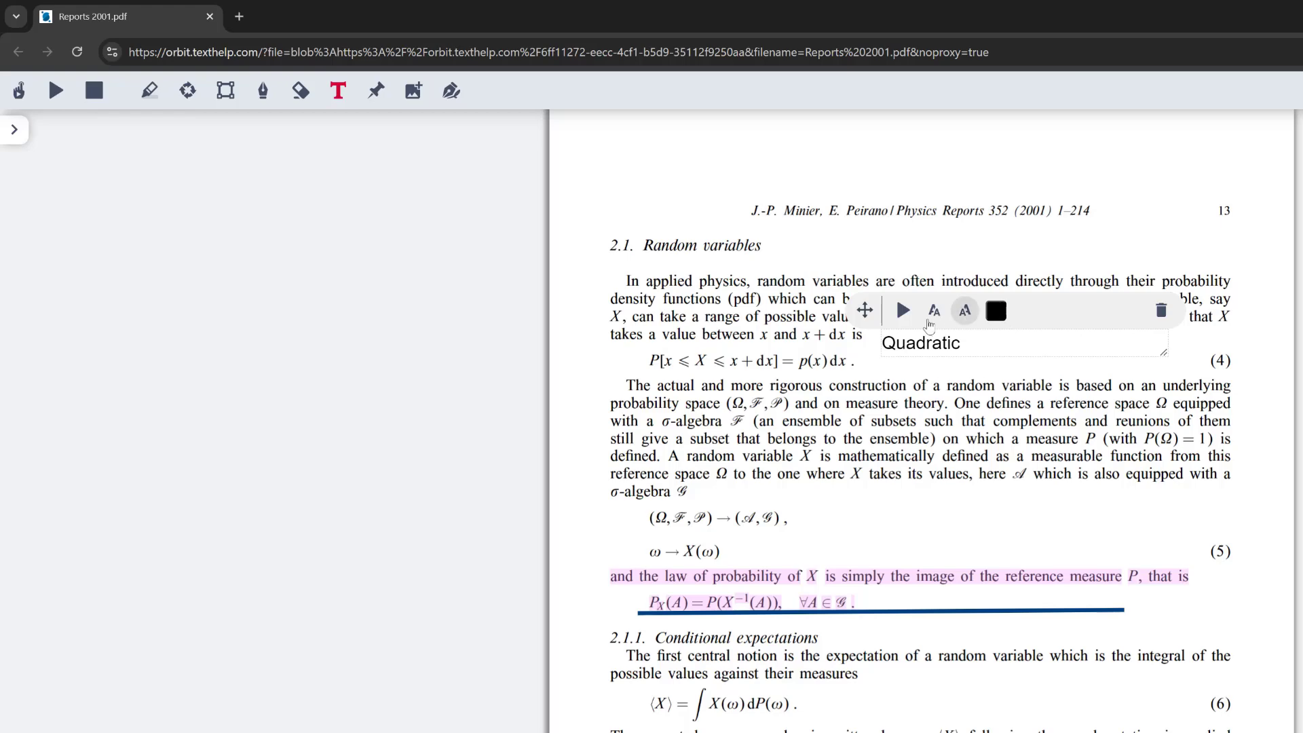
left_click(901, 313)
left_click(996, 311)
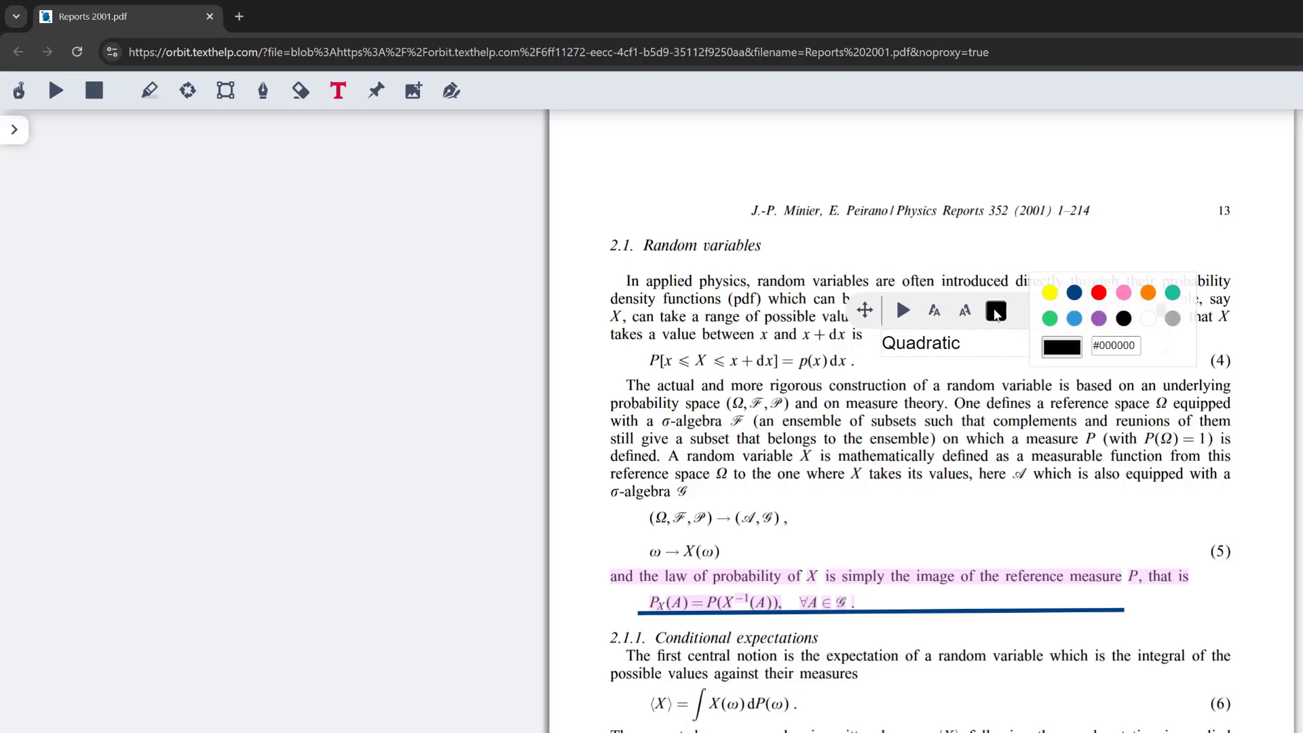
left_click(1099, 293)
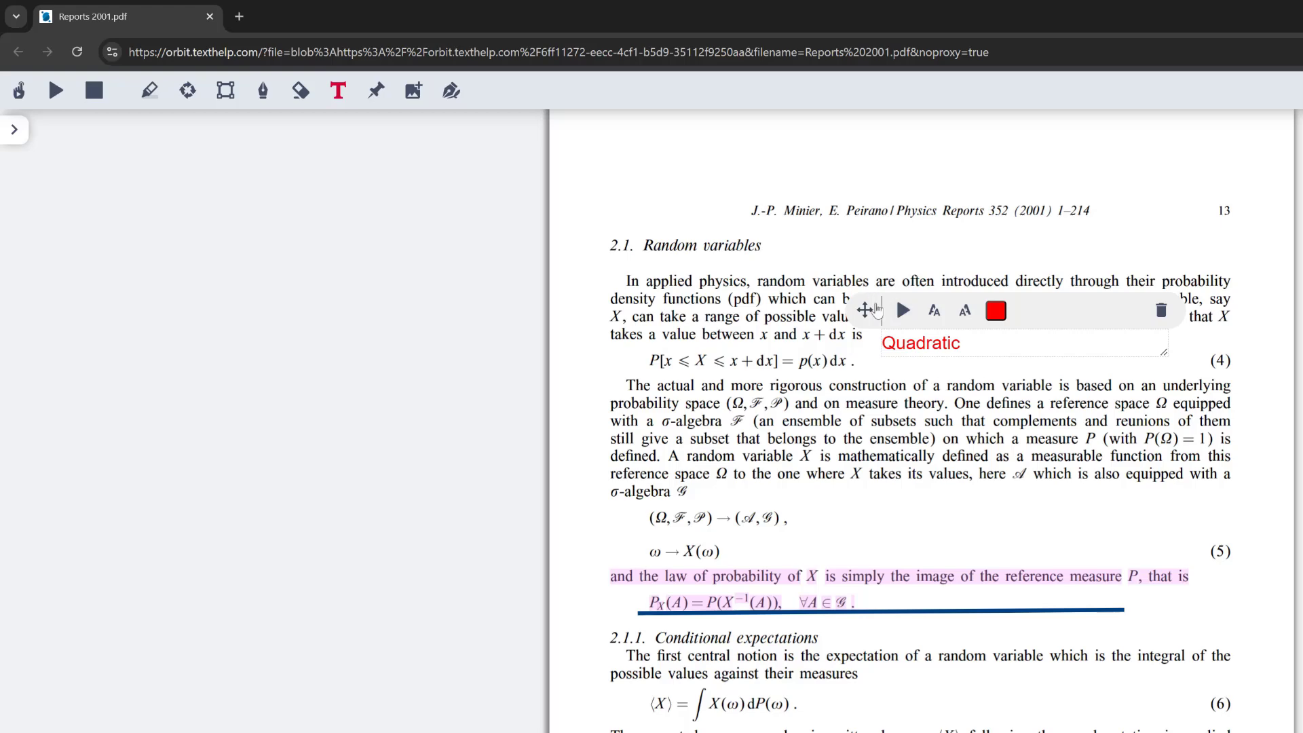
Move the "Quadratic" note down beside equation (4), and reposition it up beside the line ending "x + dx is".
mouse_move(865, 310)
left_mouse_down()
mouse_move(897, 329)
mouse_move(900, 294)
mouse_move(887, 342)
left_mouse_up()
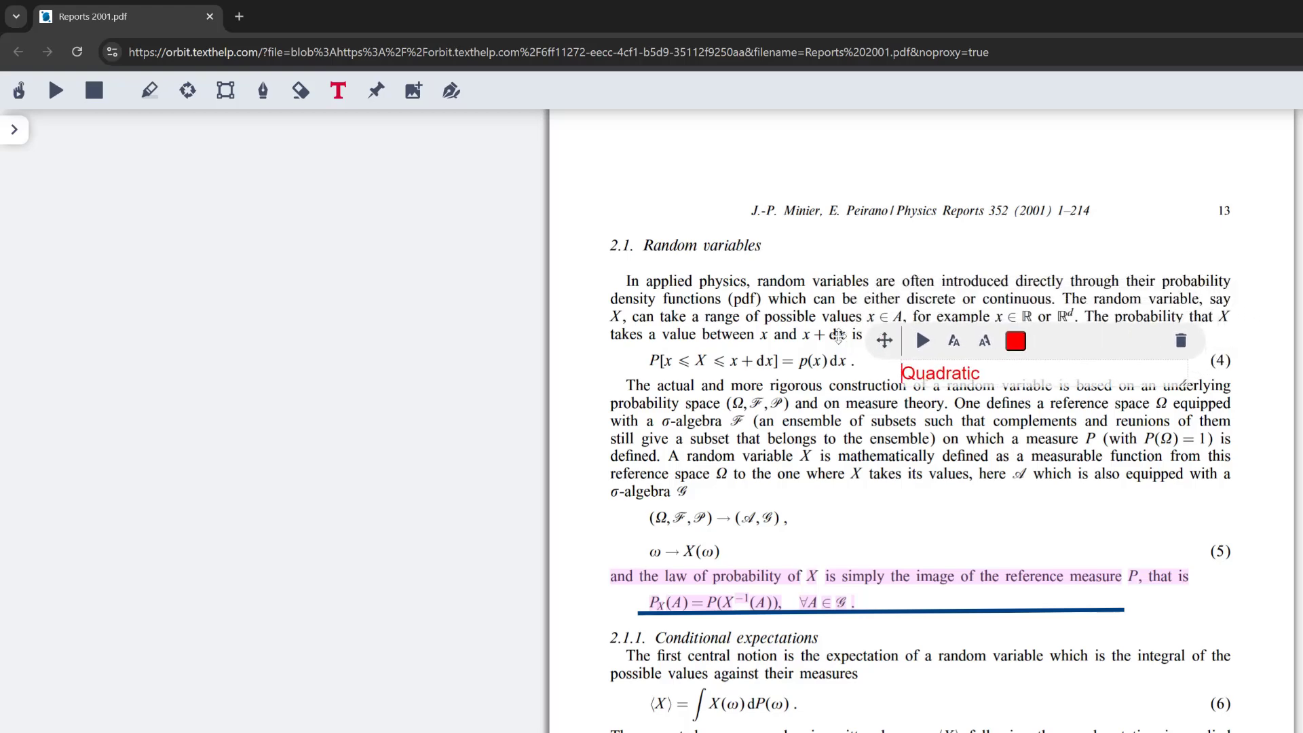
left_click(827, 343)
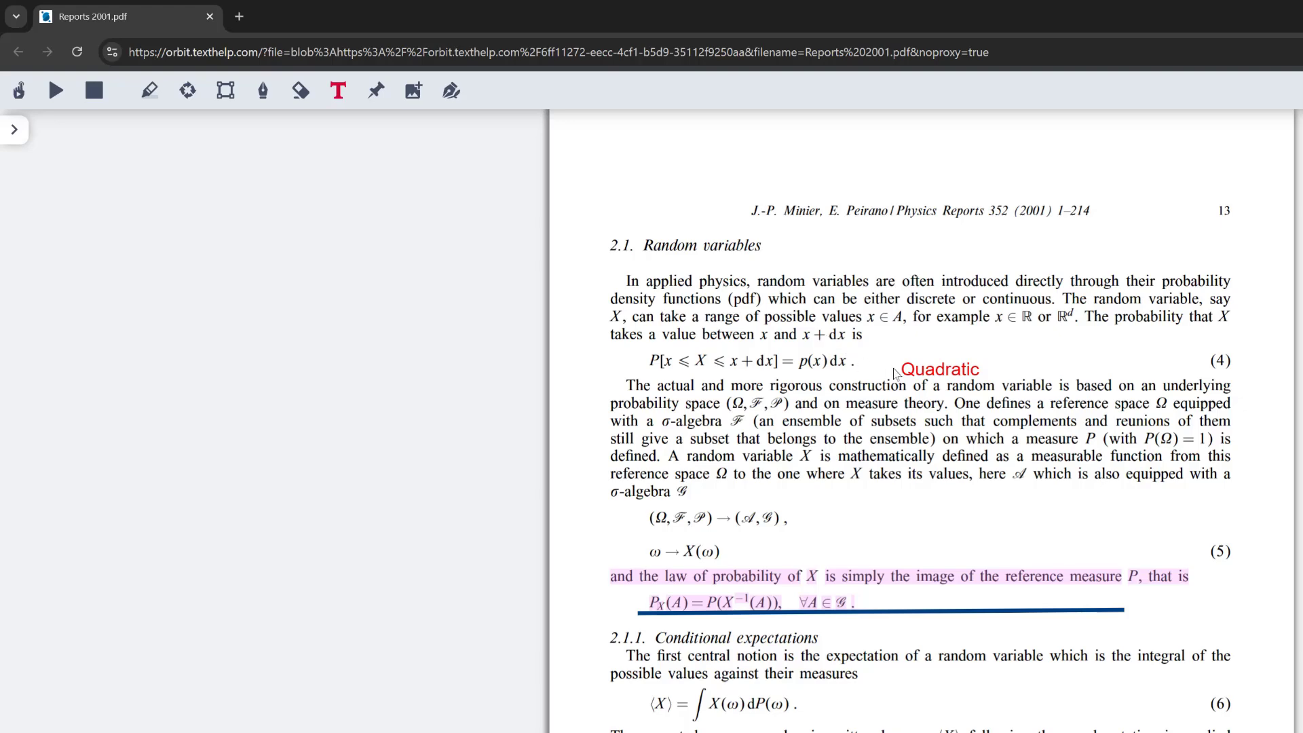
left_click(922, 368)
mouse_move(884, 336)
left_mouse_down()
mouse_move(882, 310)
mouse_move(854, 303)
left_mouse_up()
left_click(808, 253)
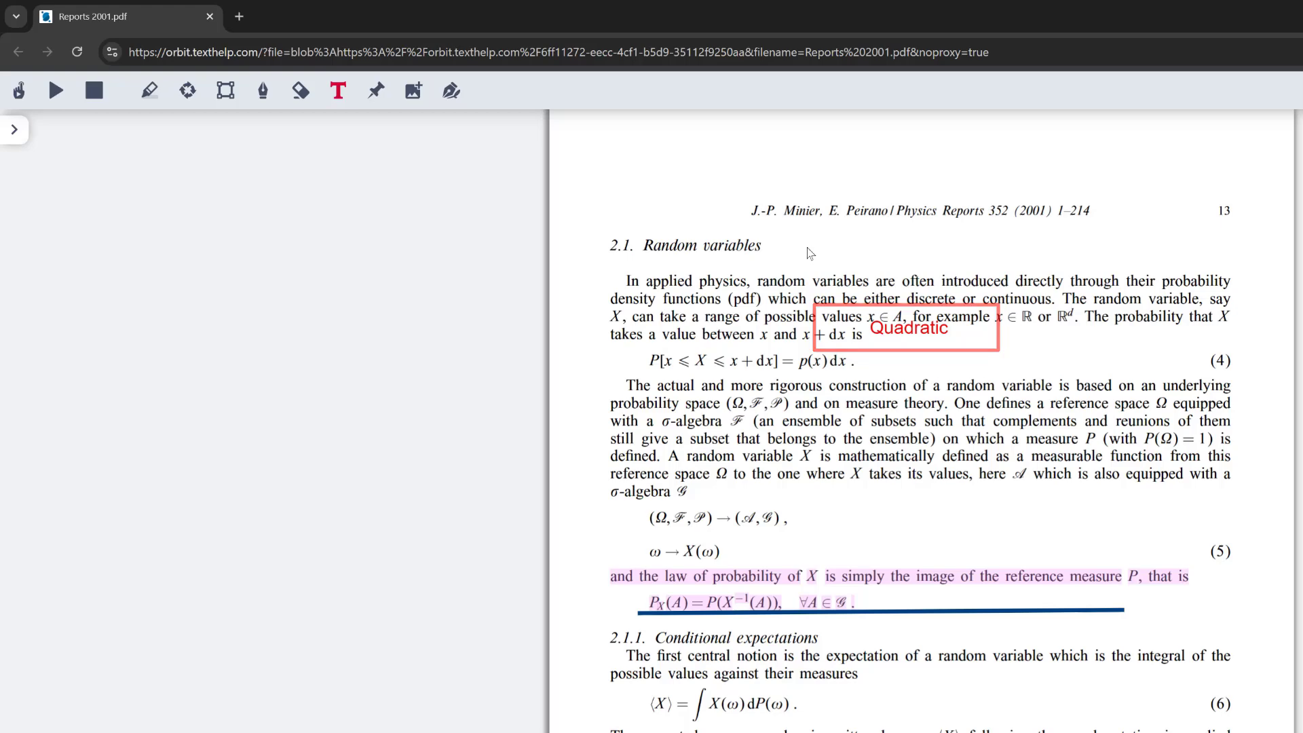
Delete the red "Quadratic" text note above equation (4).
left_click(889, 335)
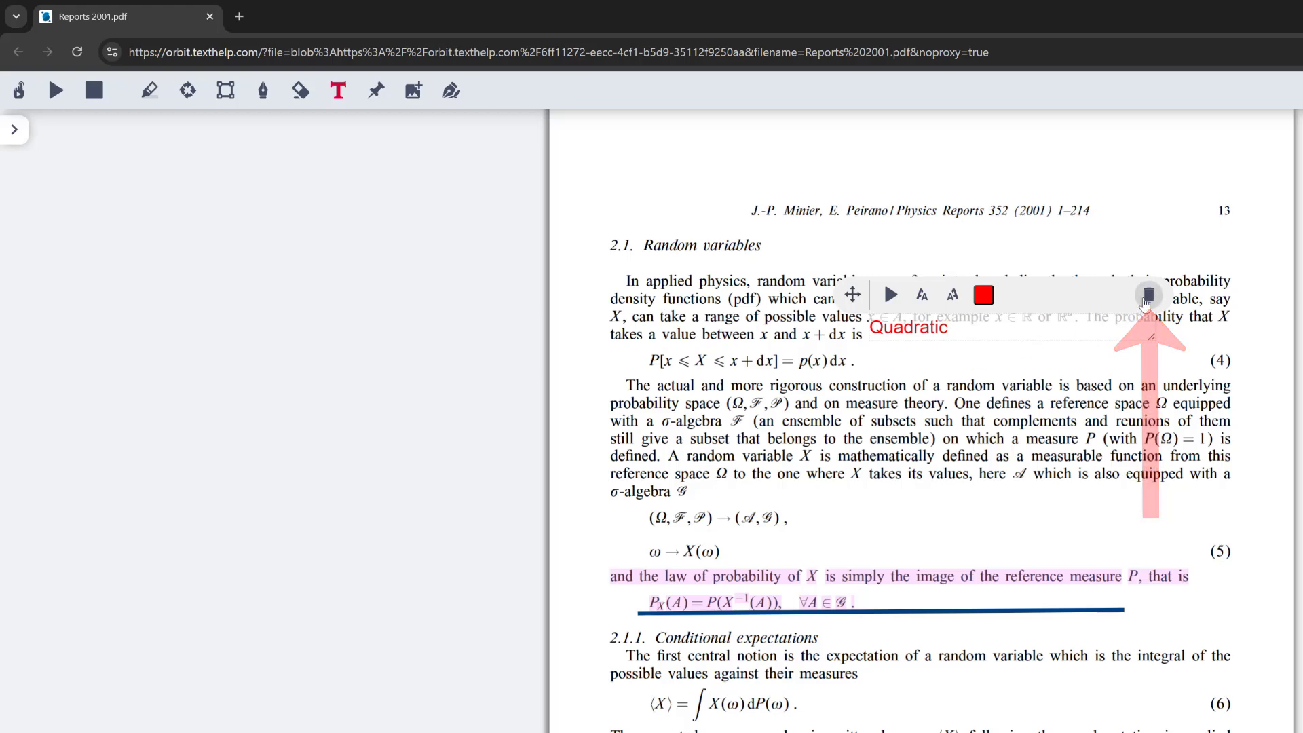
left_click(1148, 297)
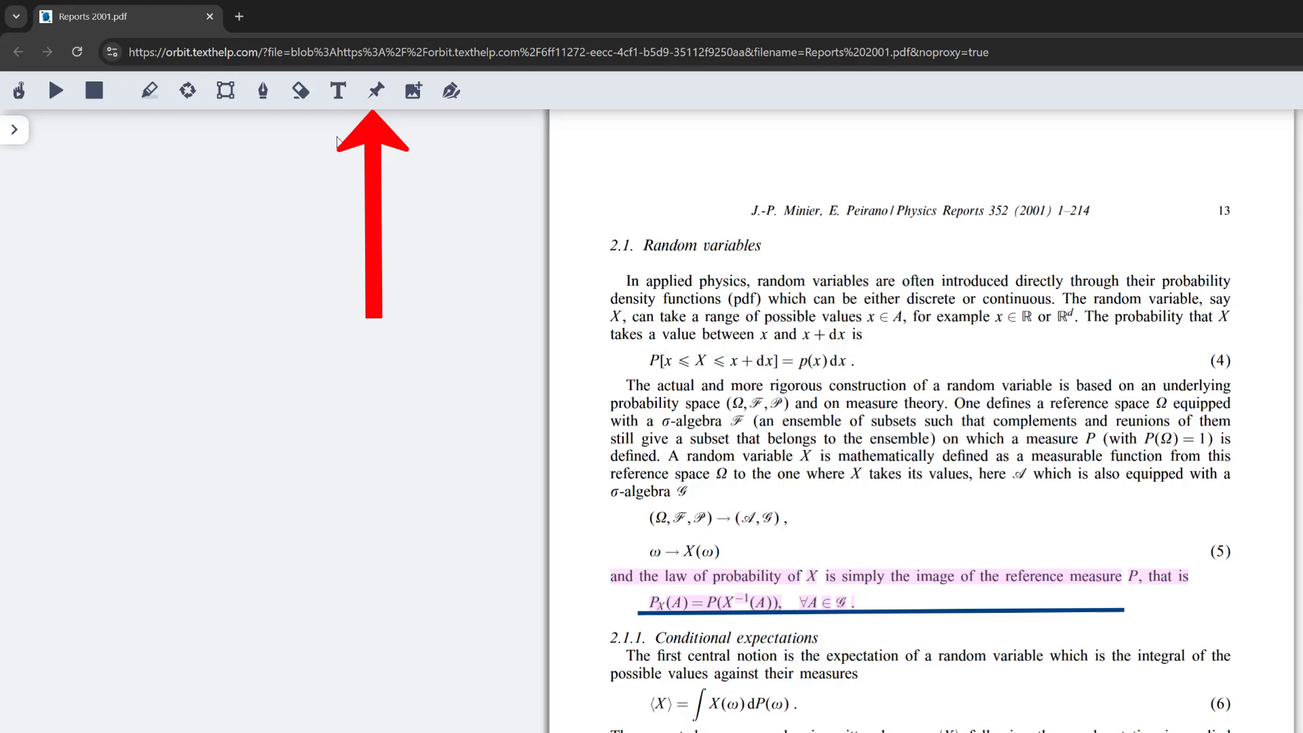
Add a purple pinned note reading "Check formula" beside the heading "2.1. Random variables" and collapse it to its pin.
left_click(373, 95)
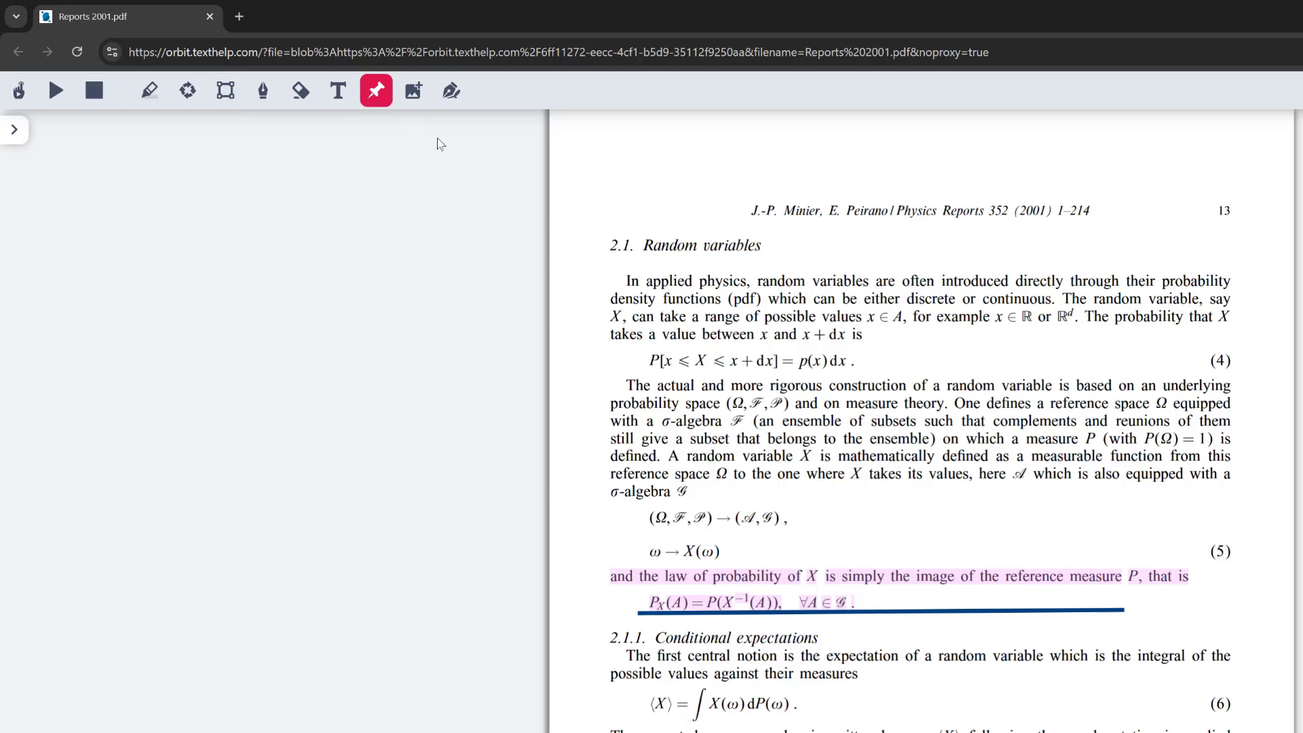
left_click(1039, 258)
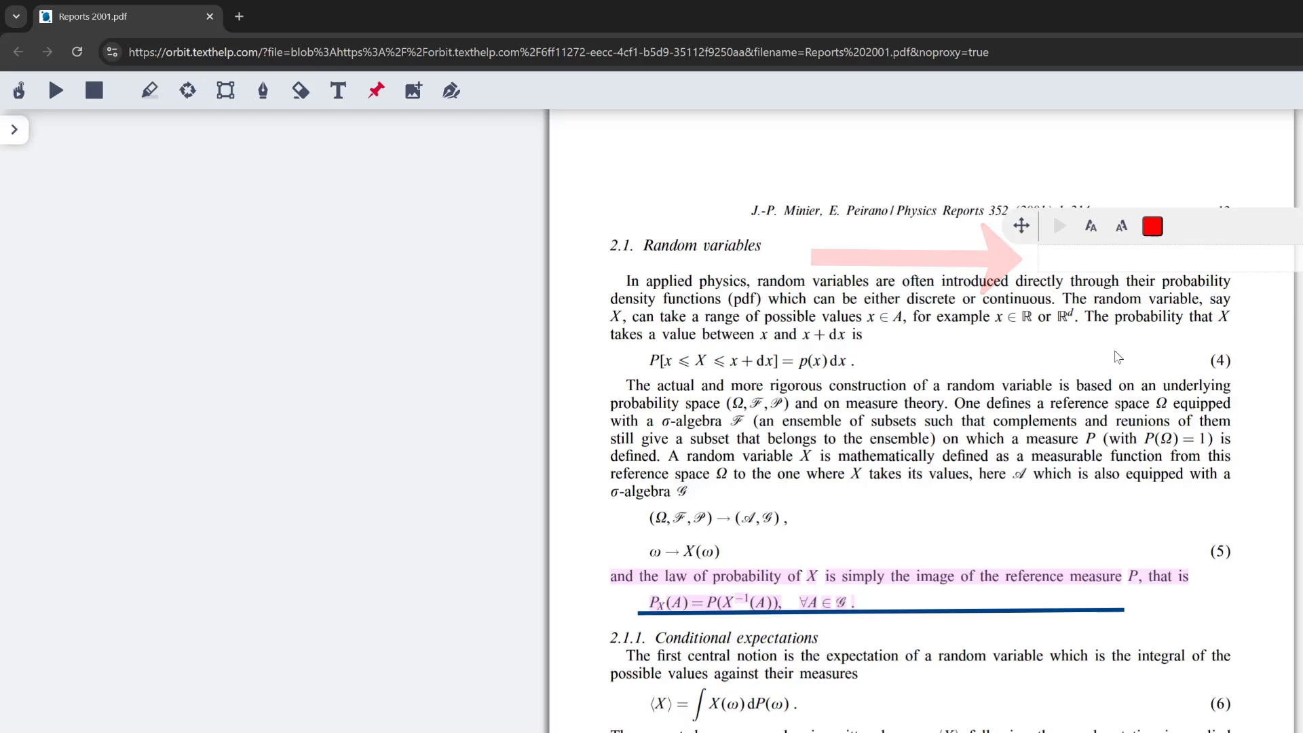
type("Check formula")
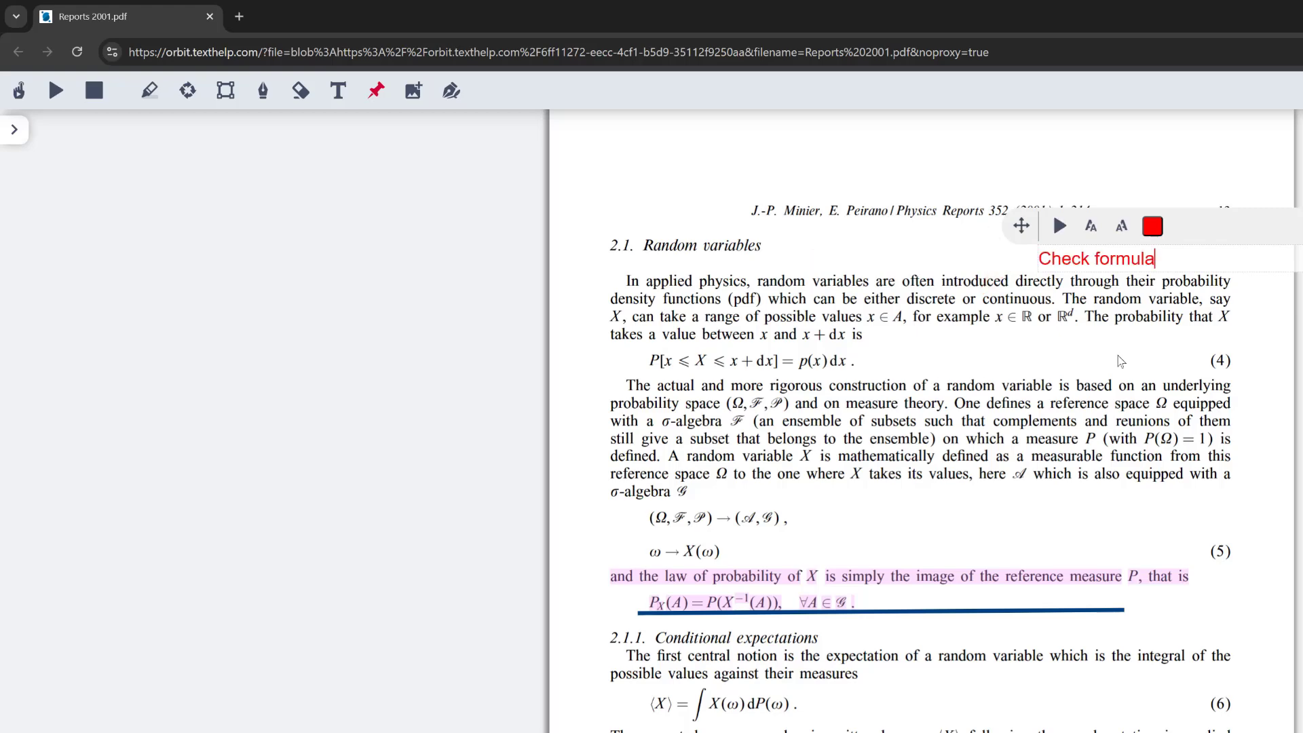
left_click(1148, 229)
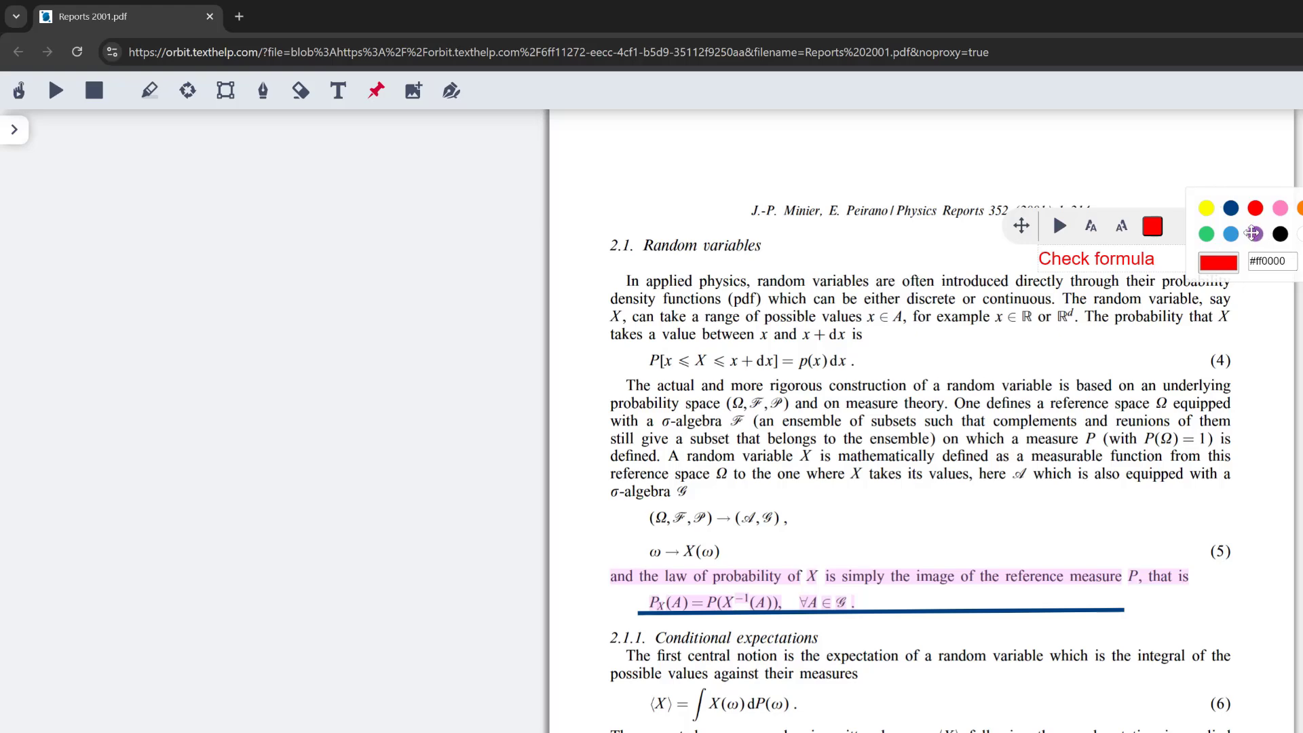
left_click(1253, 233)
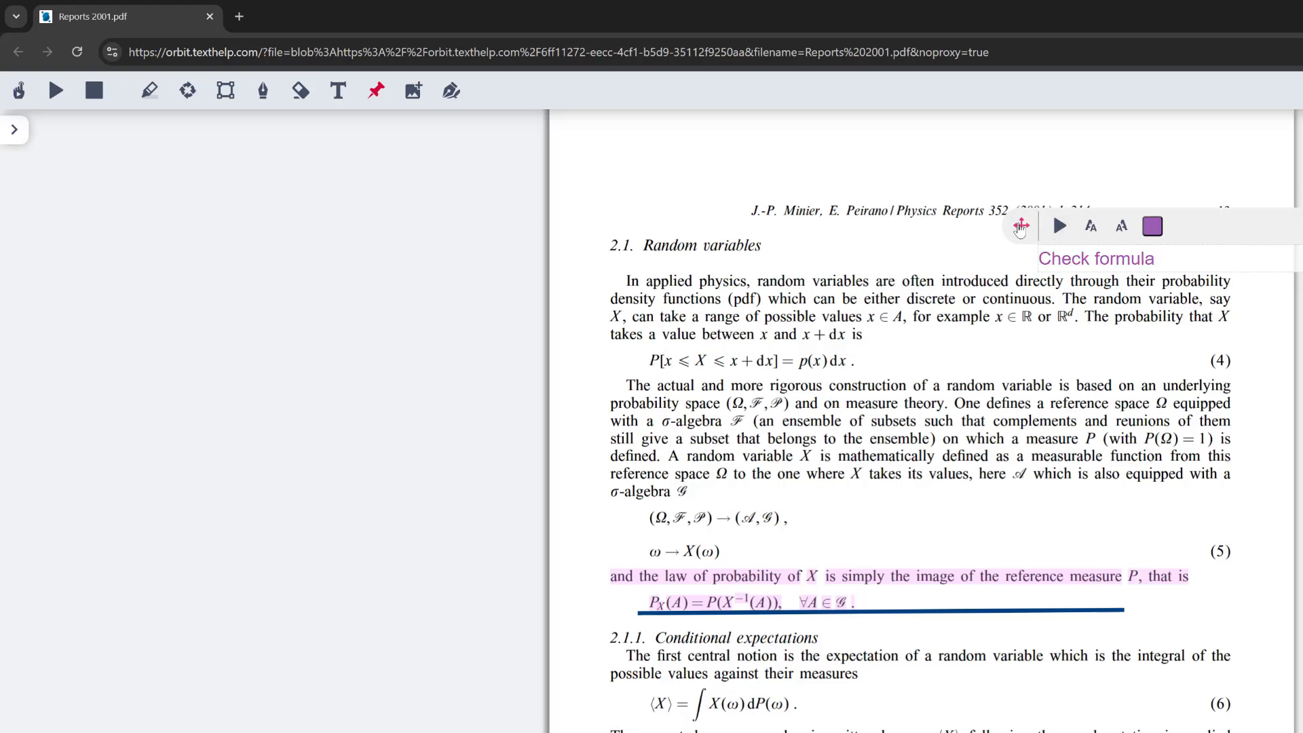
left_click_drag(1020, 228, 763, 212)
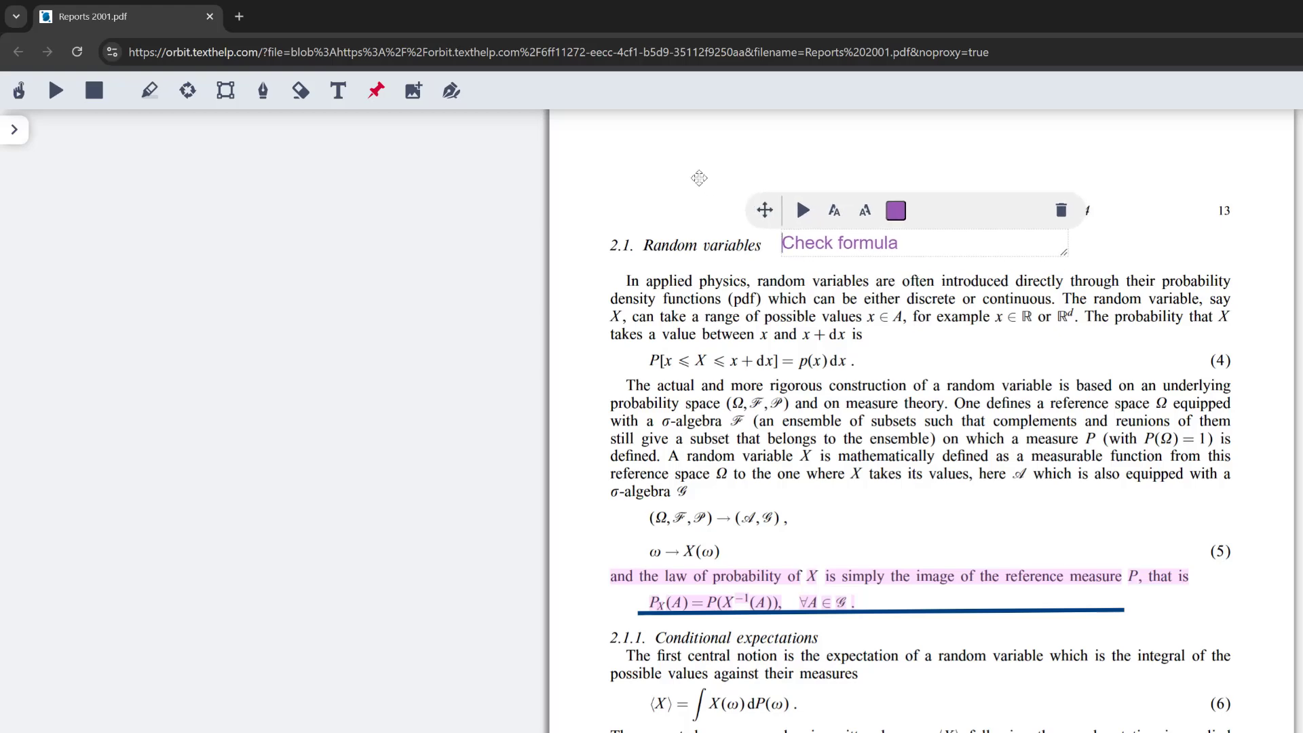
left_click(699, 178)
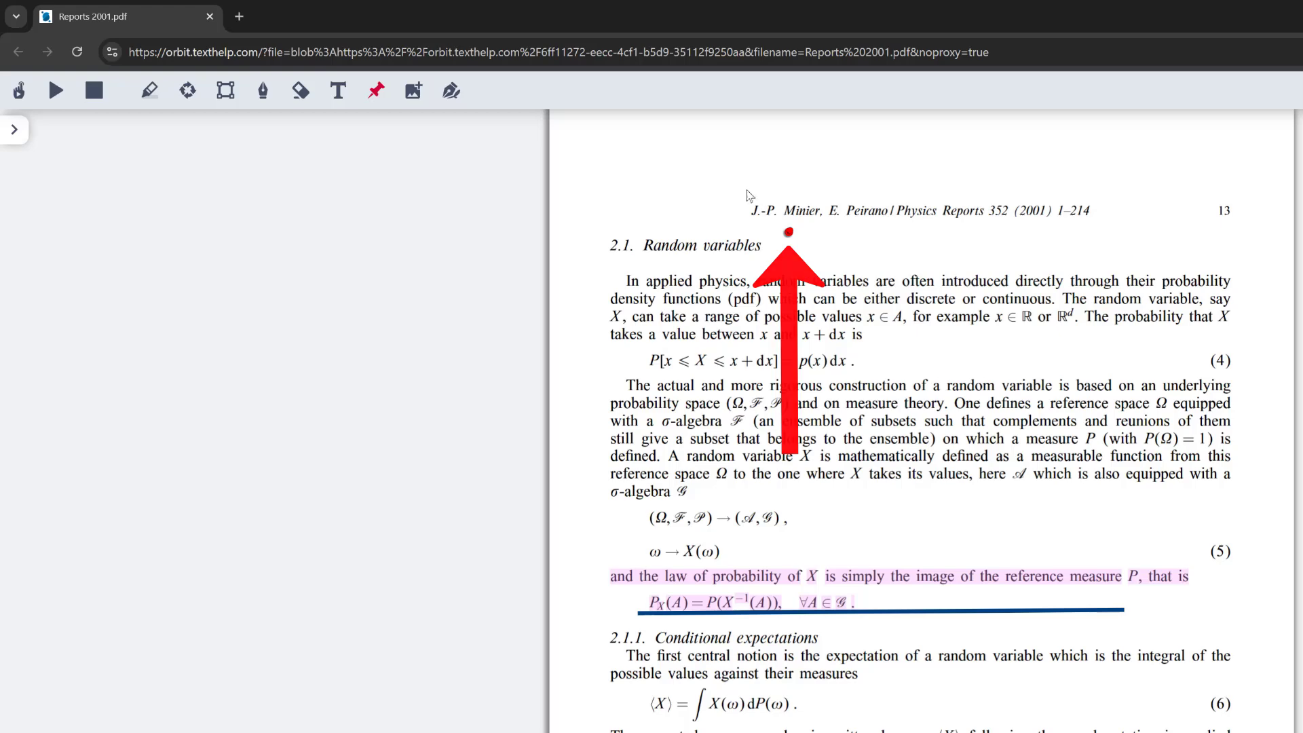
Move the pinned "Check formula" note down beside "ω → X(ω)" in equation (5), collapse it and leave the pin tool.
left_click(786, 231)
left_click_drag(777, 222, 891, 537)
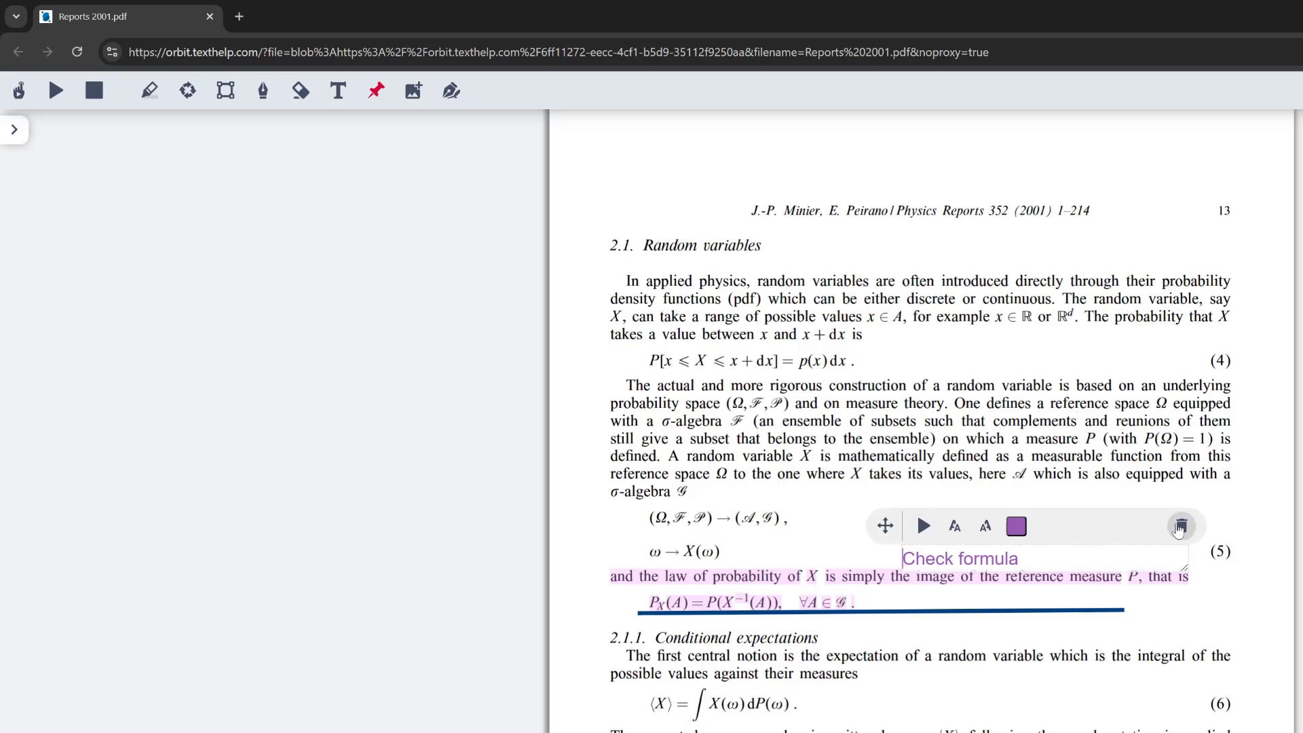
left_click(843, 513)
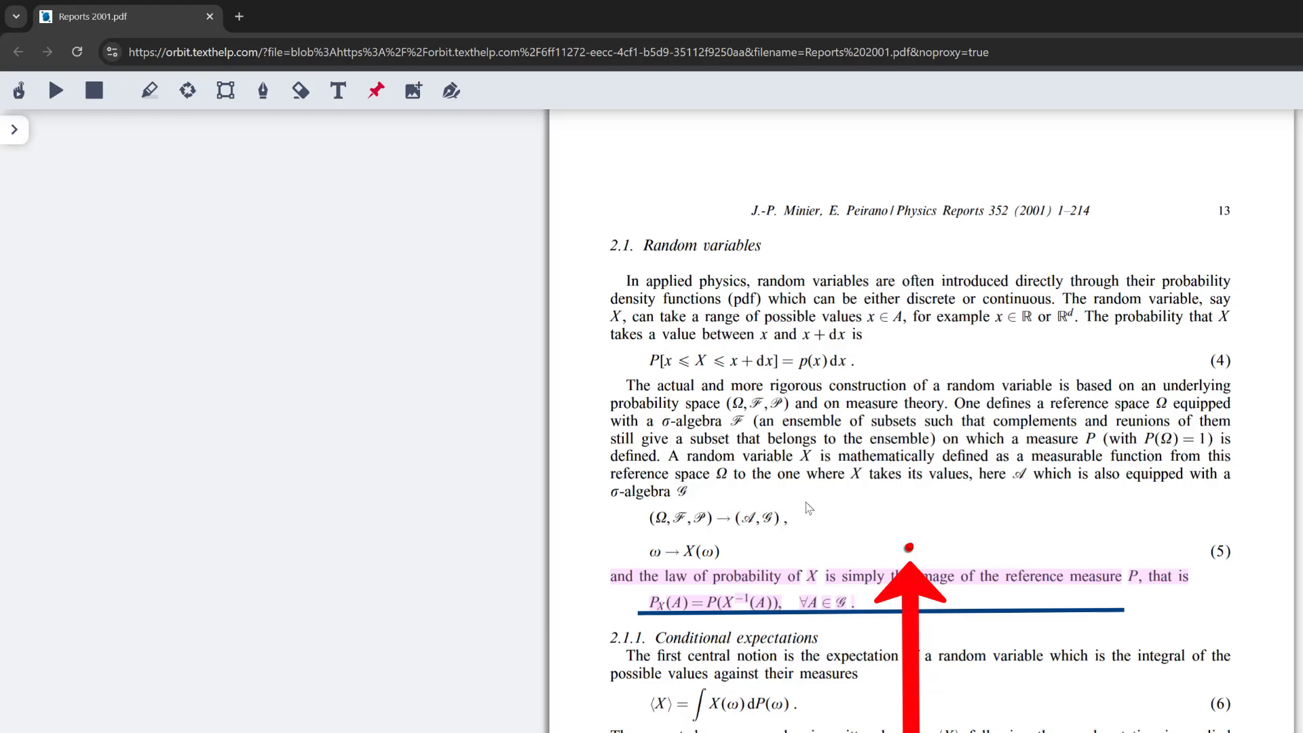
left_click(375, 90)
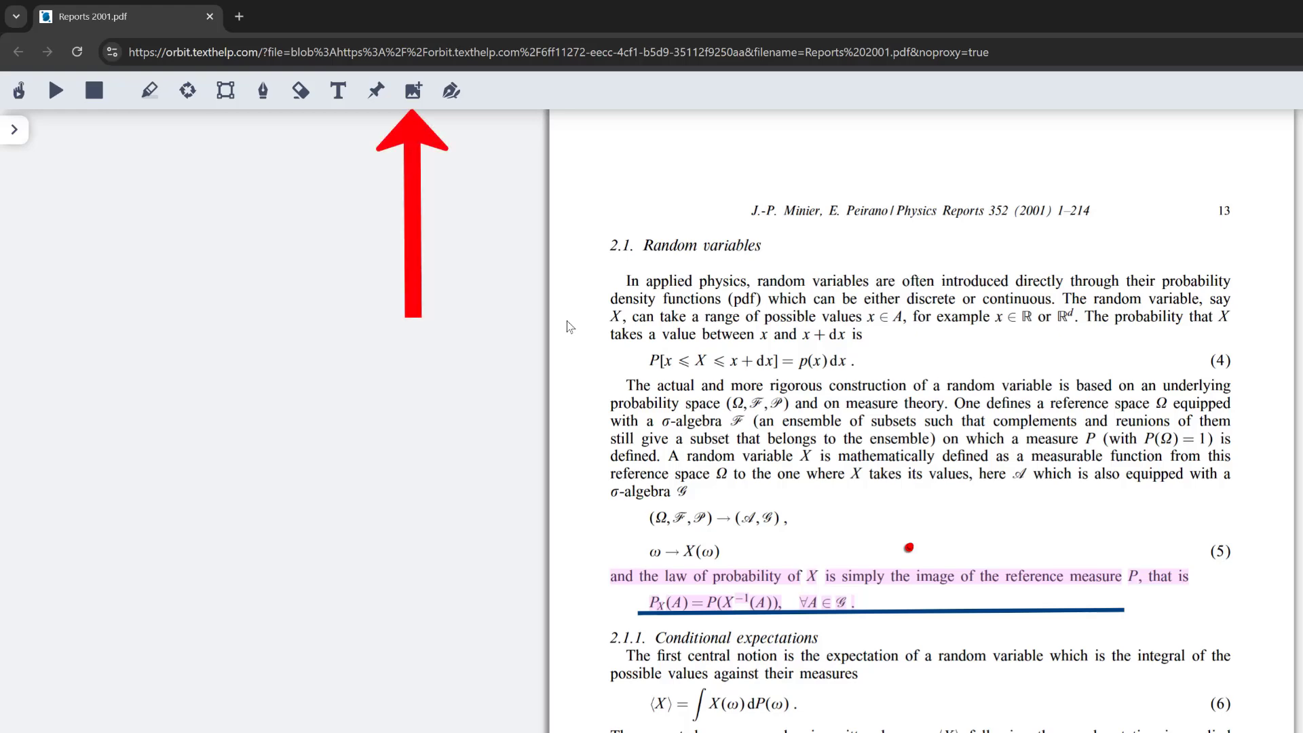
Insert the image Flow.png from Google Drive onto the page.
left_click(415, 94)
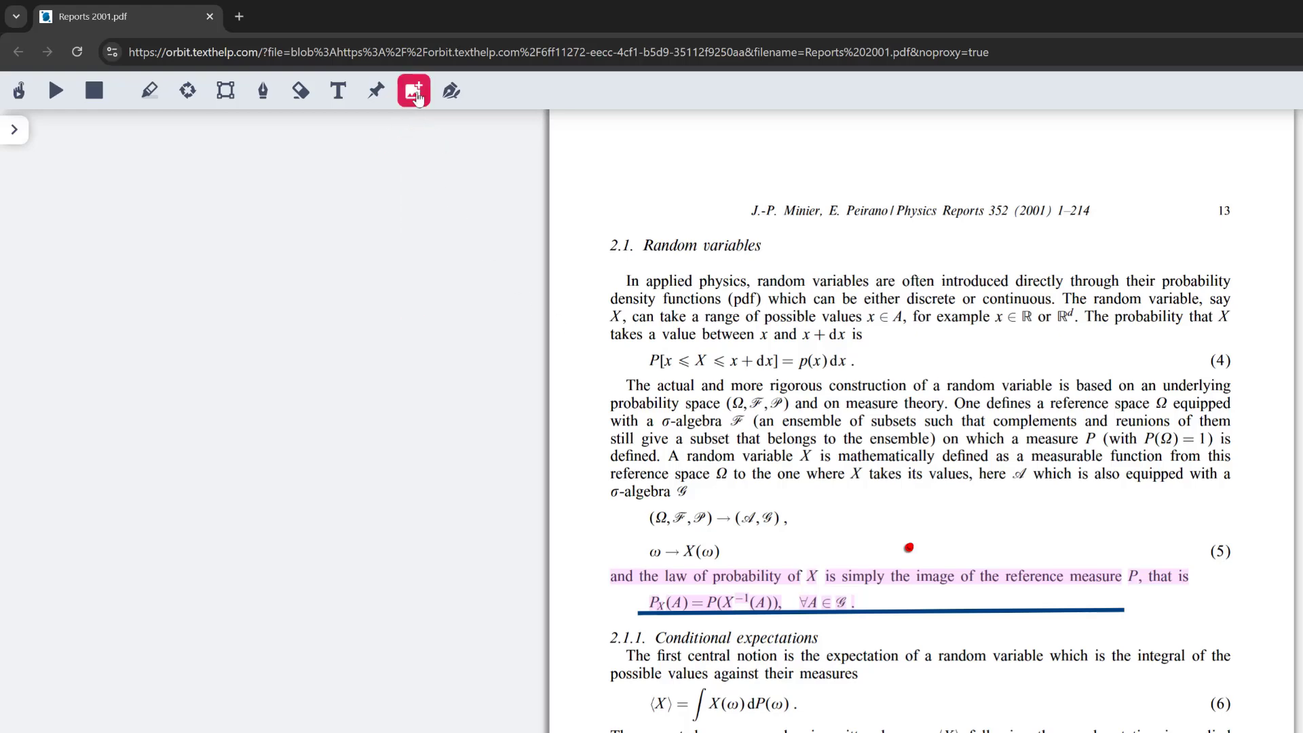
left_click(417, 96)
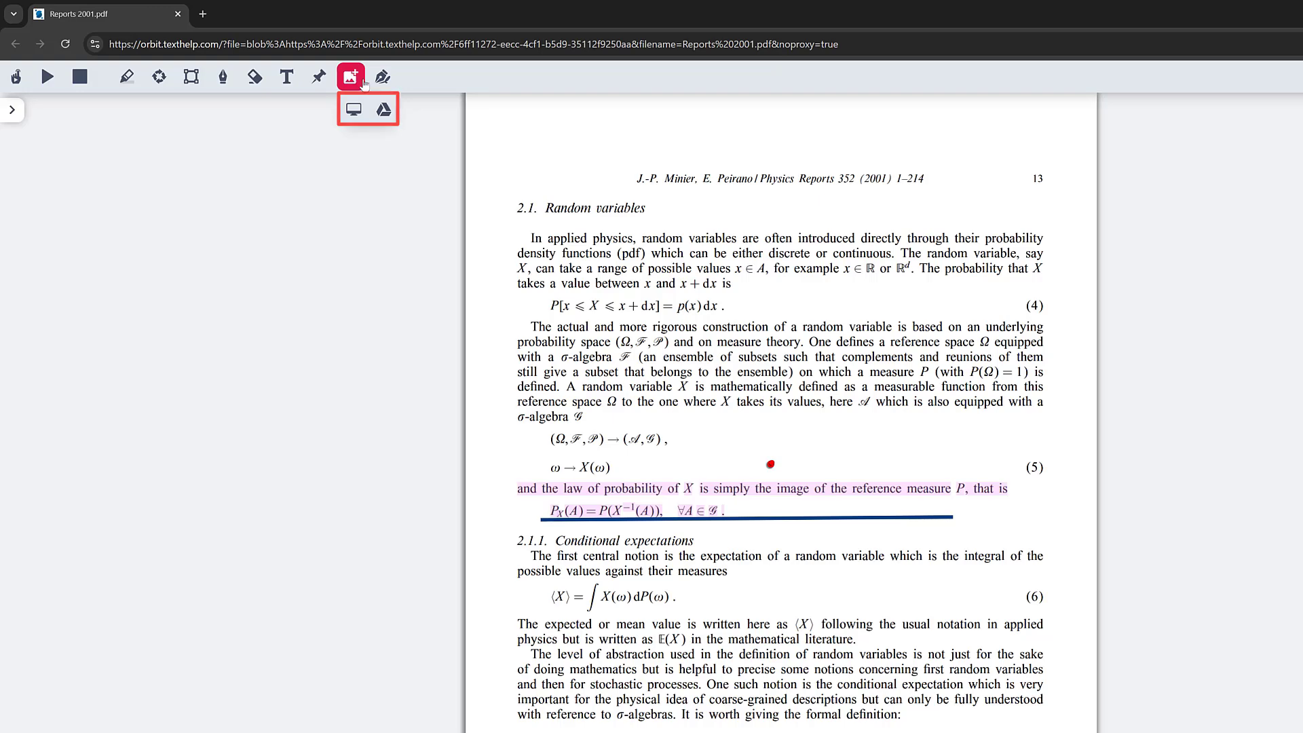
left_click(384, 109)
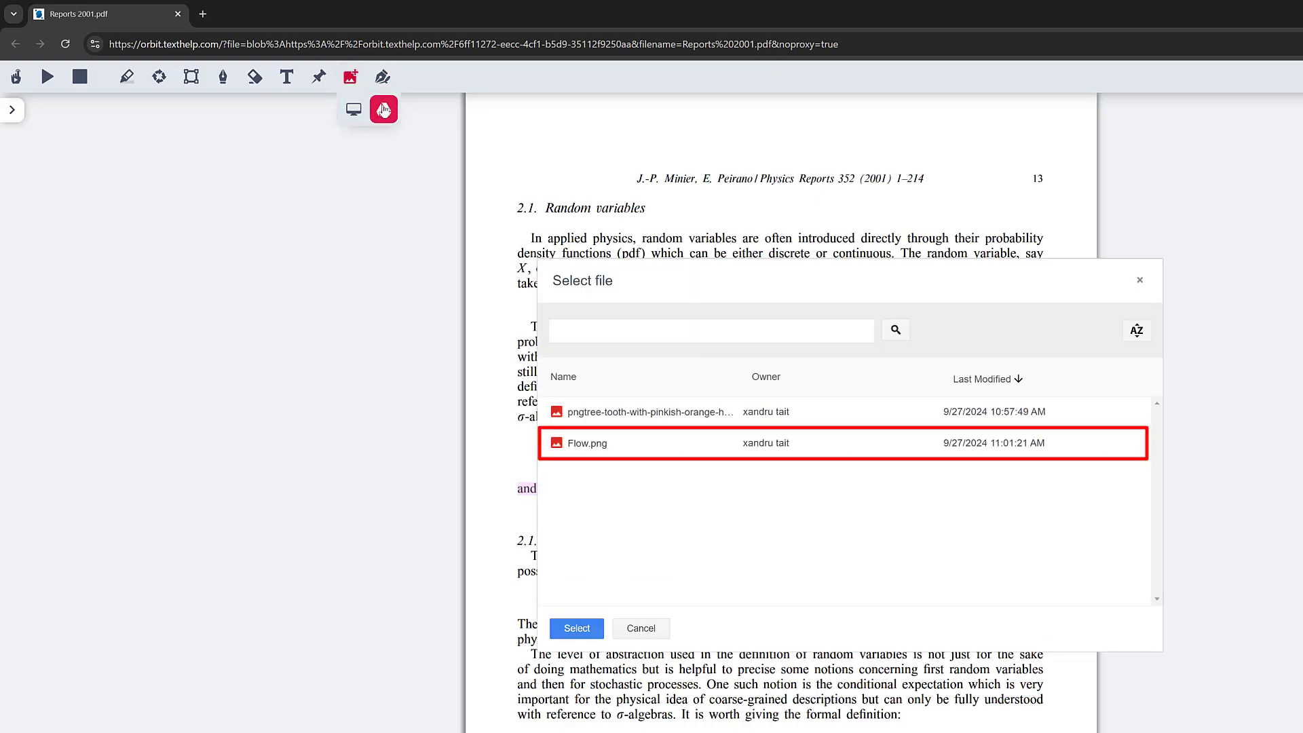
left_click(580, 441)
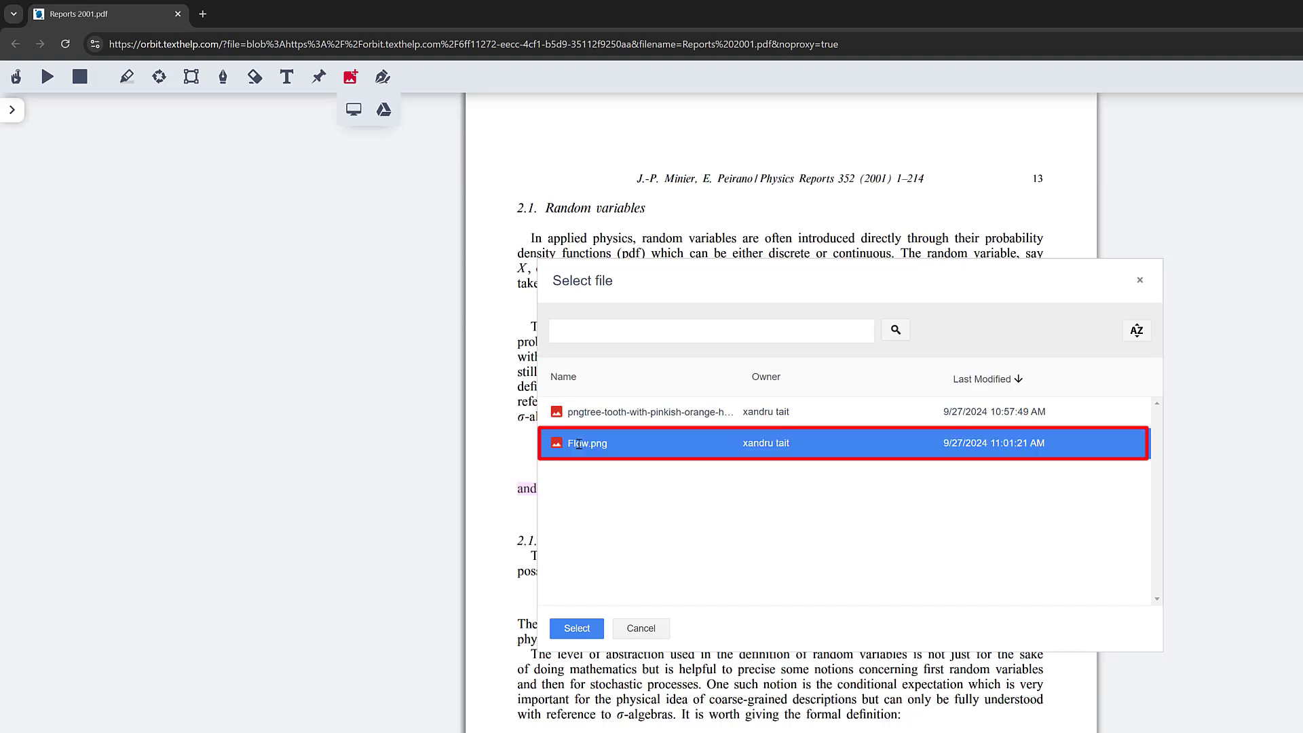
left_click(576, 630)
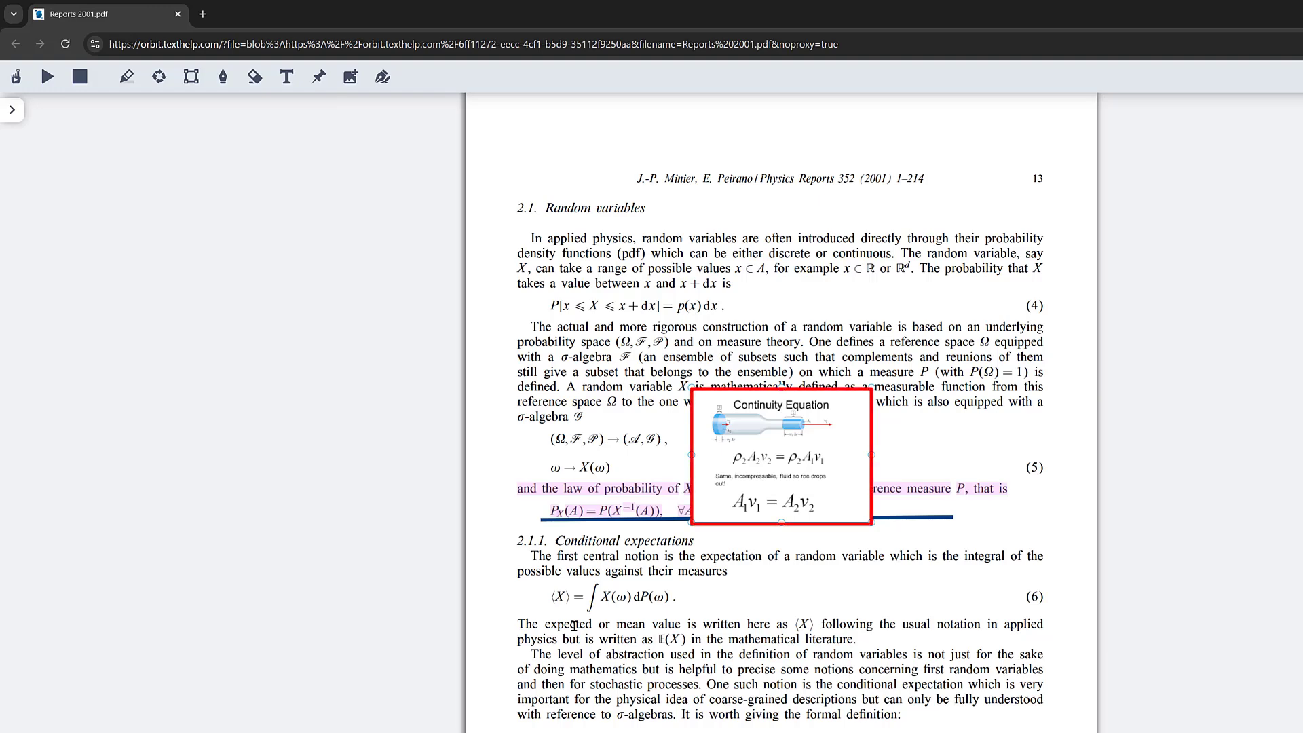
Move the "Continuity Equation" image to the page's upper-right corner and shrink it to fit in the margin above the text.
left_click_drag(779, 469, 1031, 152)
left_click_drag(1104, 136, 1028, 148)
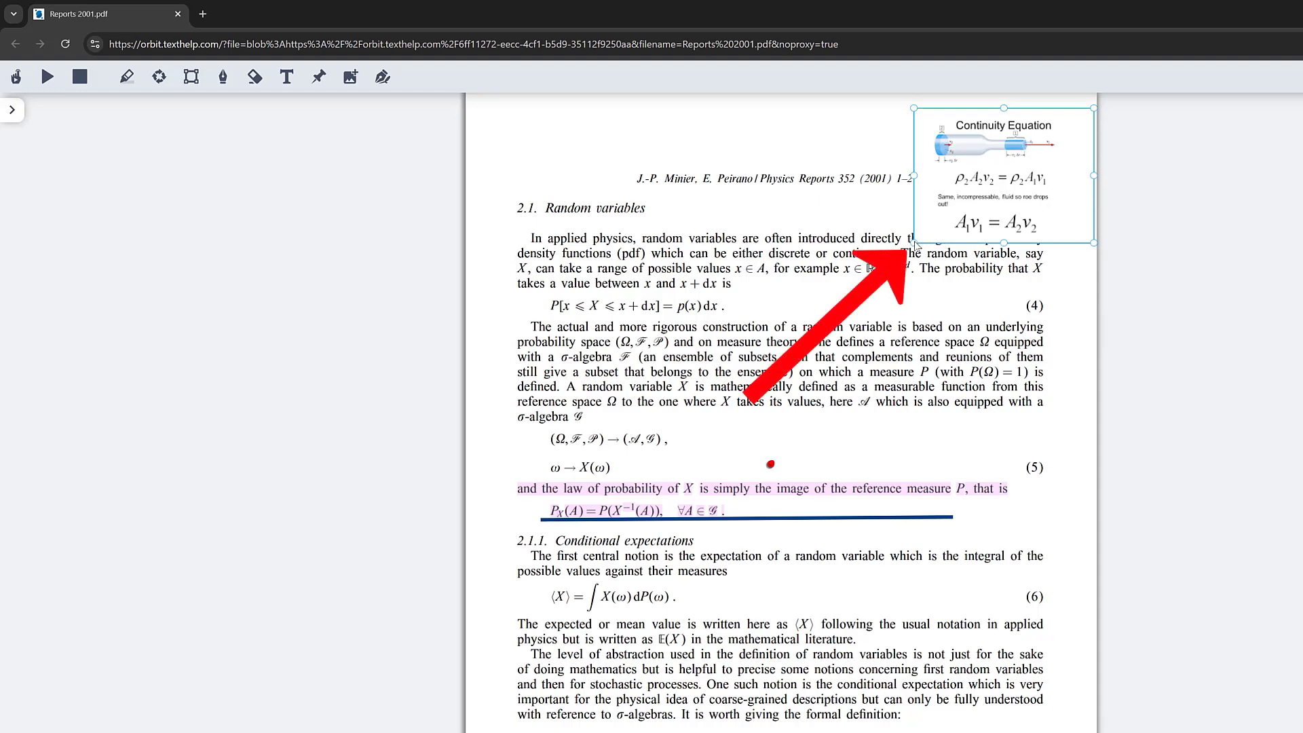
left_click_drag(914, 243, 967, 203)
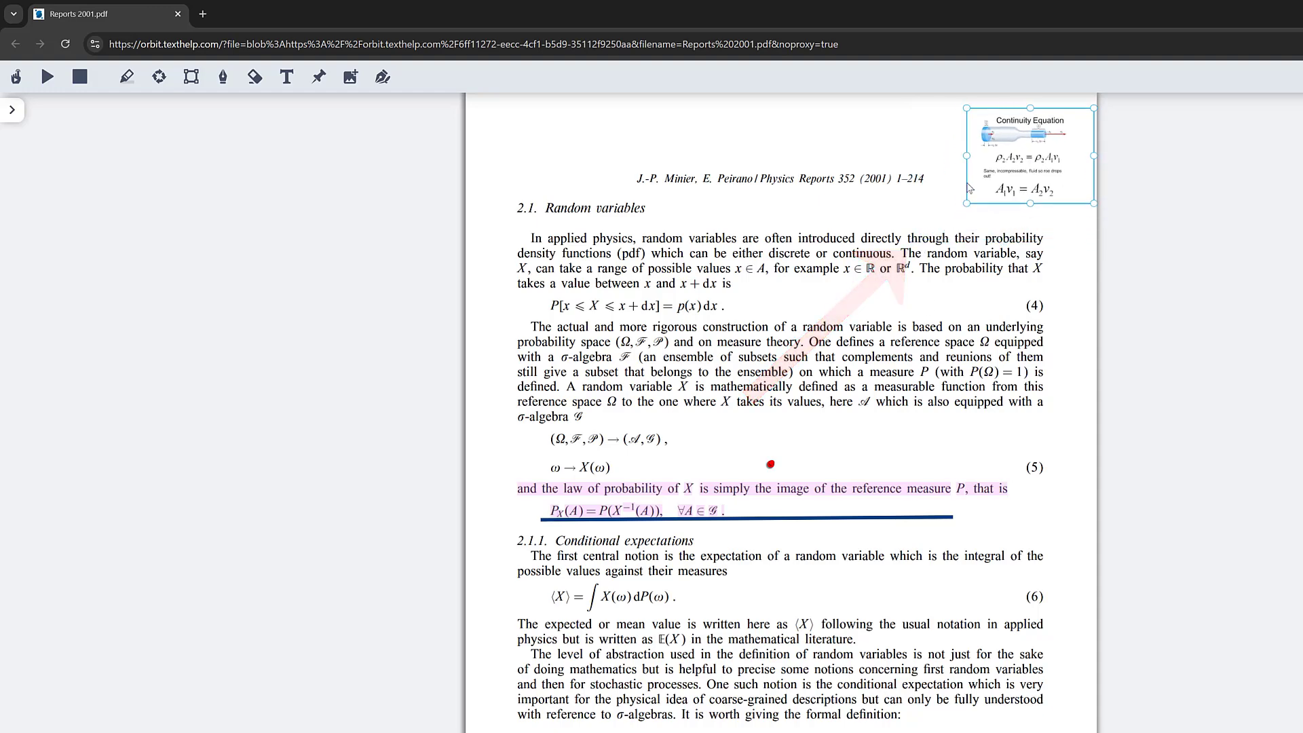
left_click(1030, 223)
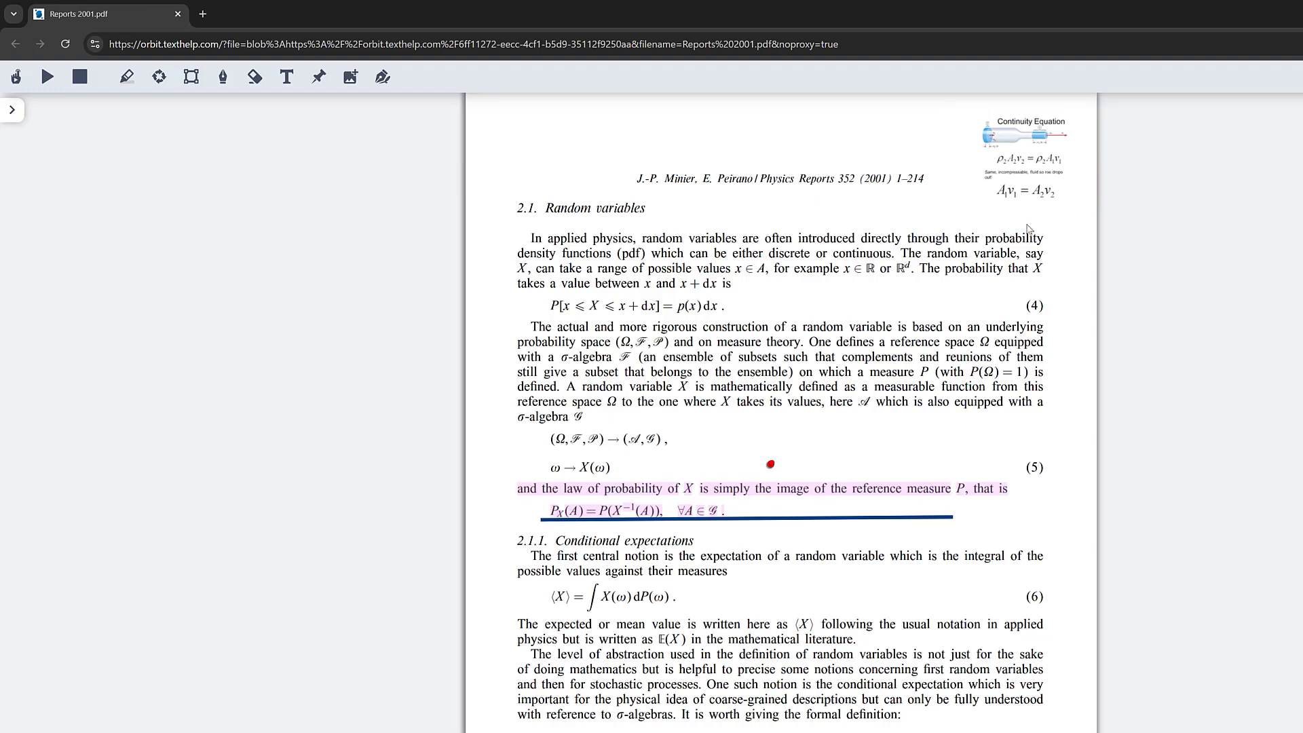
left_click(1026, 161)
key("Delete")
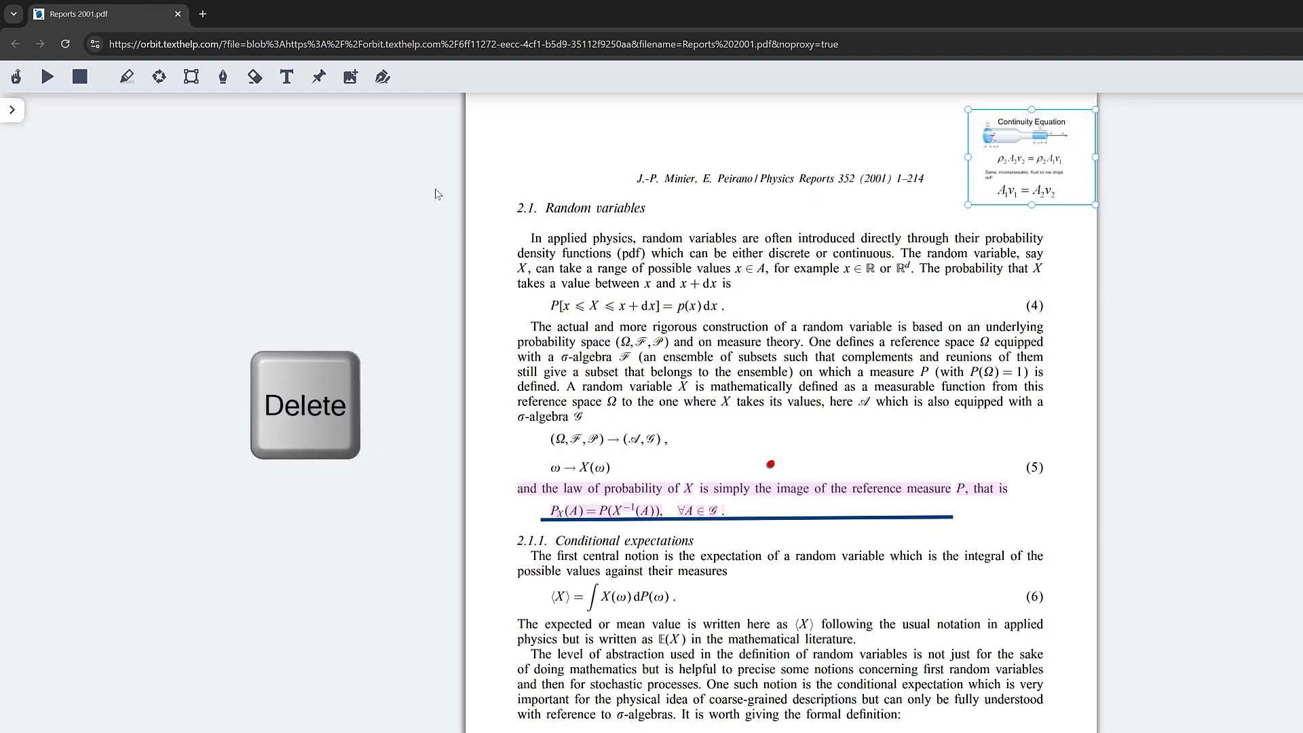
left_click(256, 77)
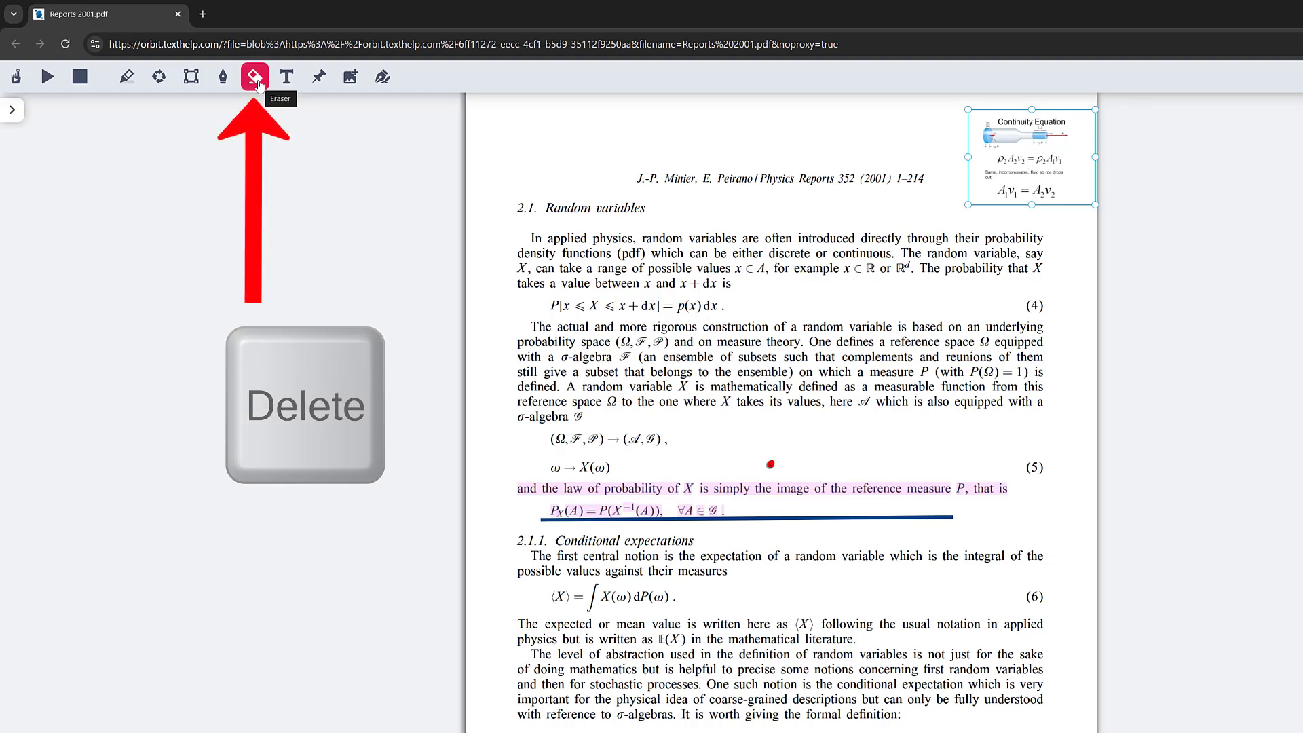
left_click(886, 120)
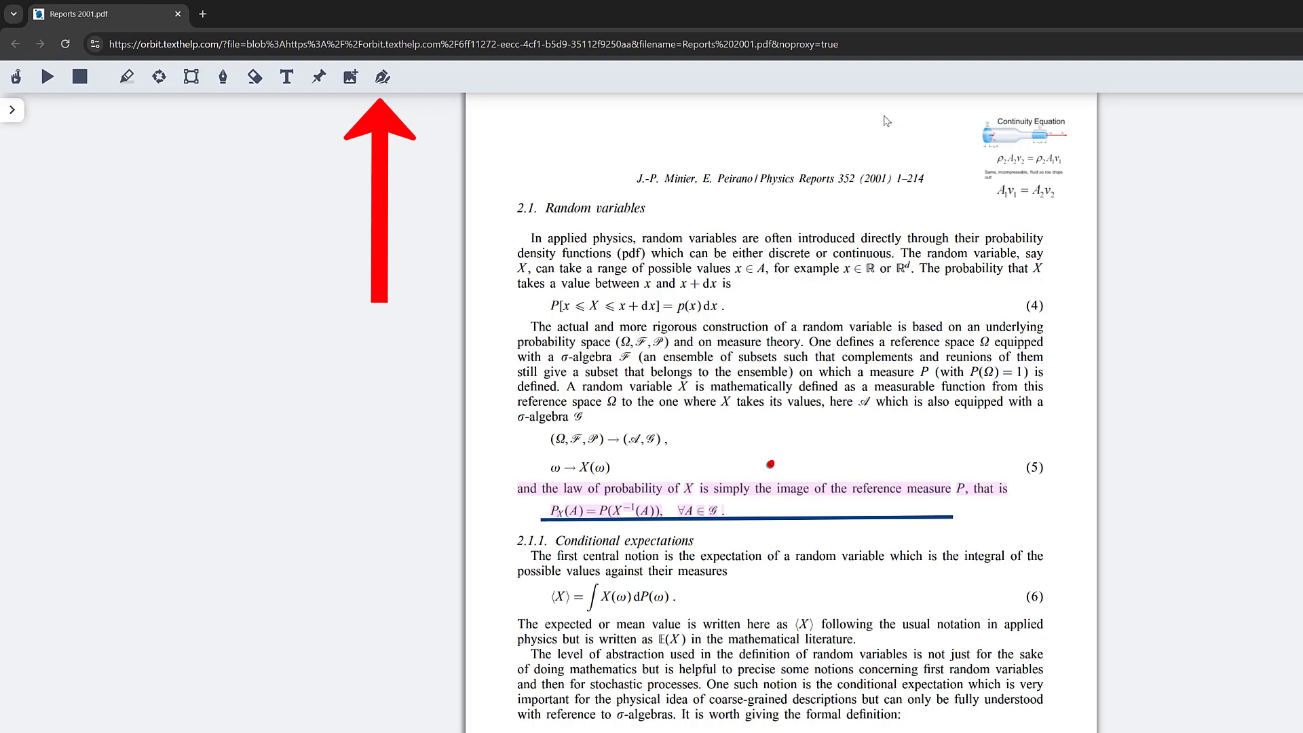
Draw a handwritten digital signature, insert it on the page and move it to the blank area near the upper-left corner.
left_click(383, 77)
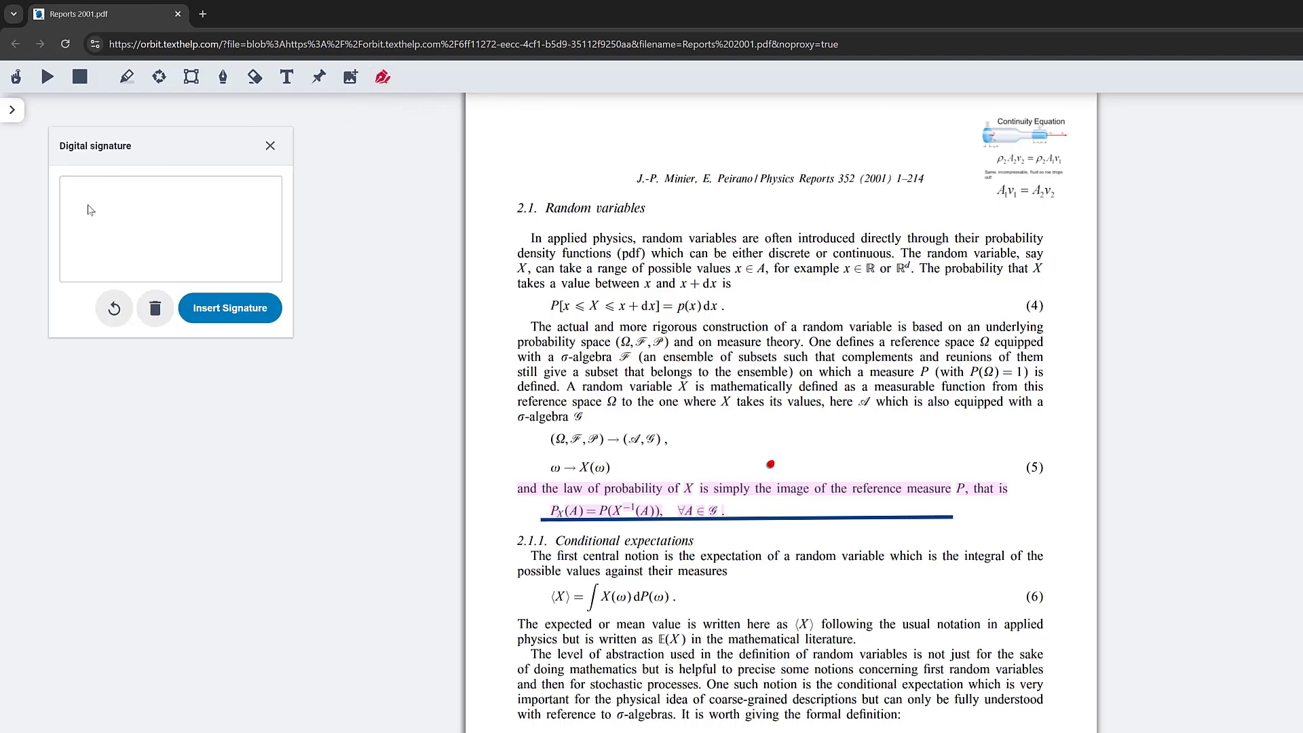
left_click_drag(84, 184, 266, 277)
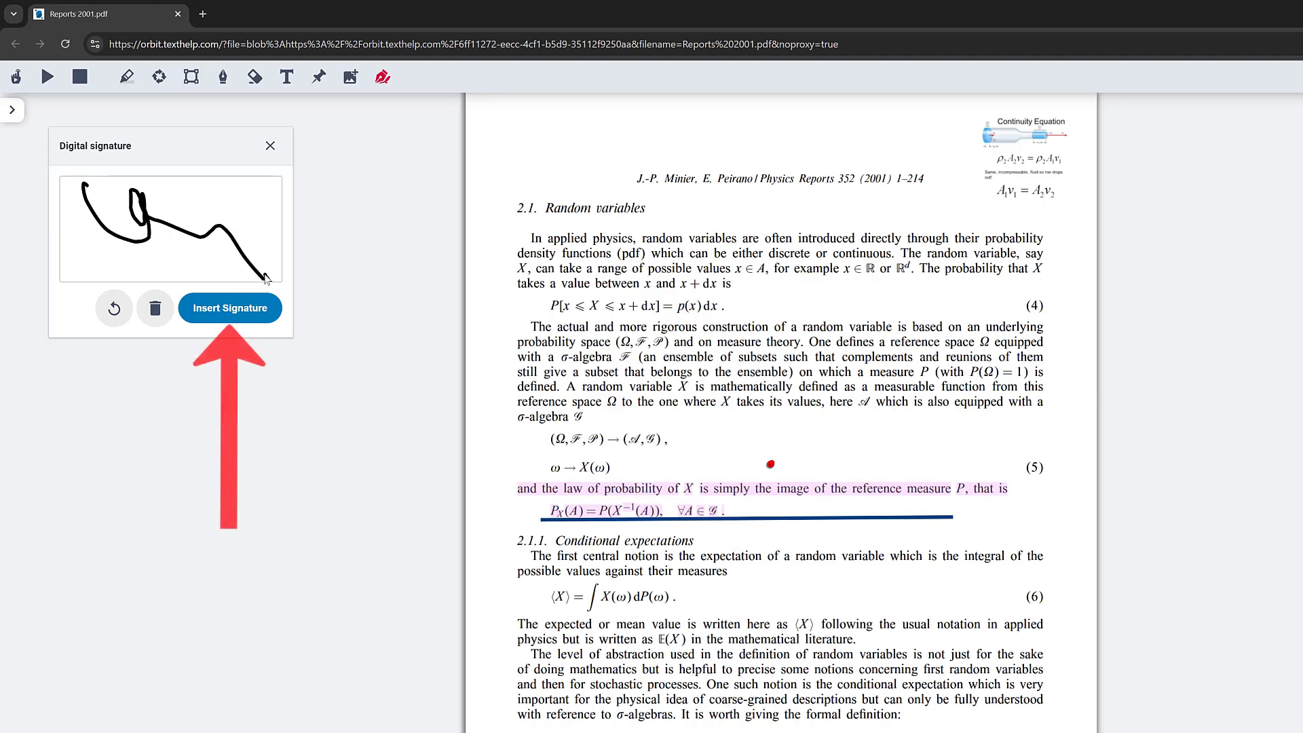
left_click(223, 310)
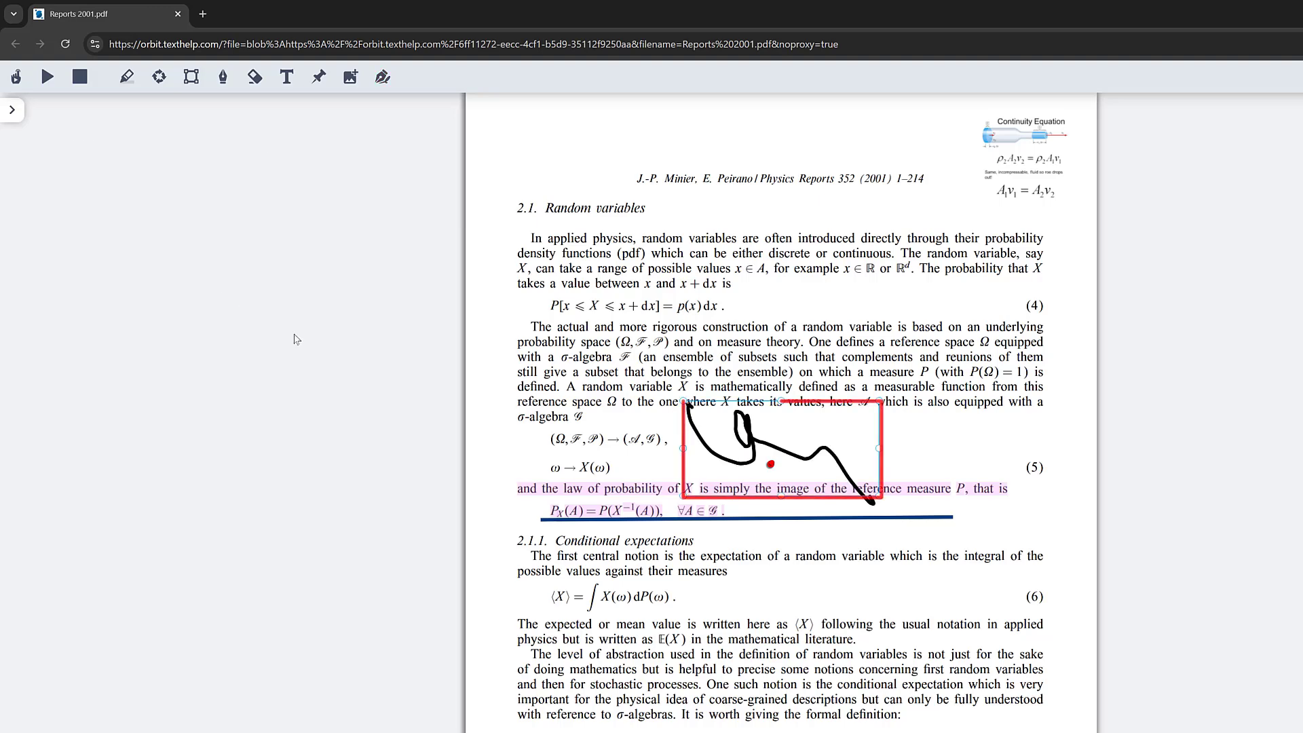
mouse_move(767, 439)
left_mouse_down()
mouse_move(575, 166)
mouse_move(638, 215)
mouse_move(645, 157)
mouse_move(578, 154)
left_mouse_up()
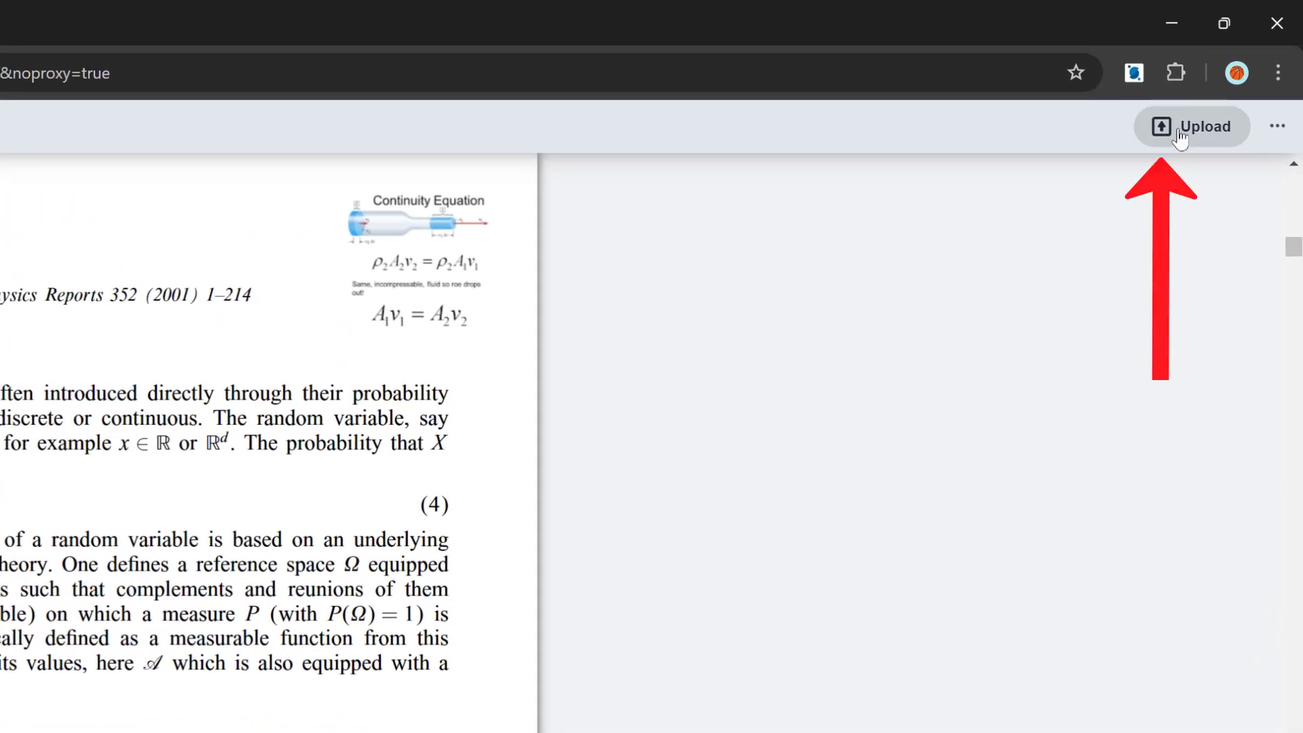
Upload the annotated PDF to Google Drive.
left_click(1181, 126)
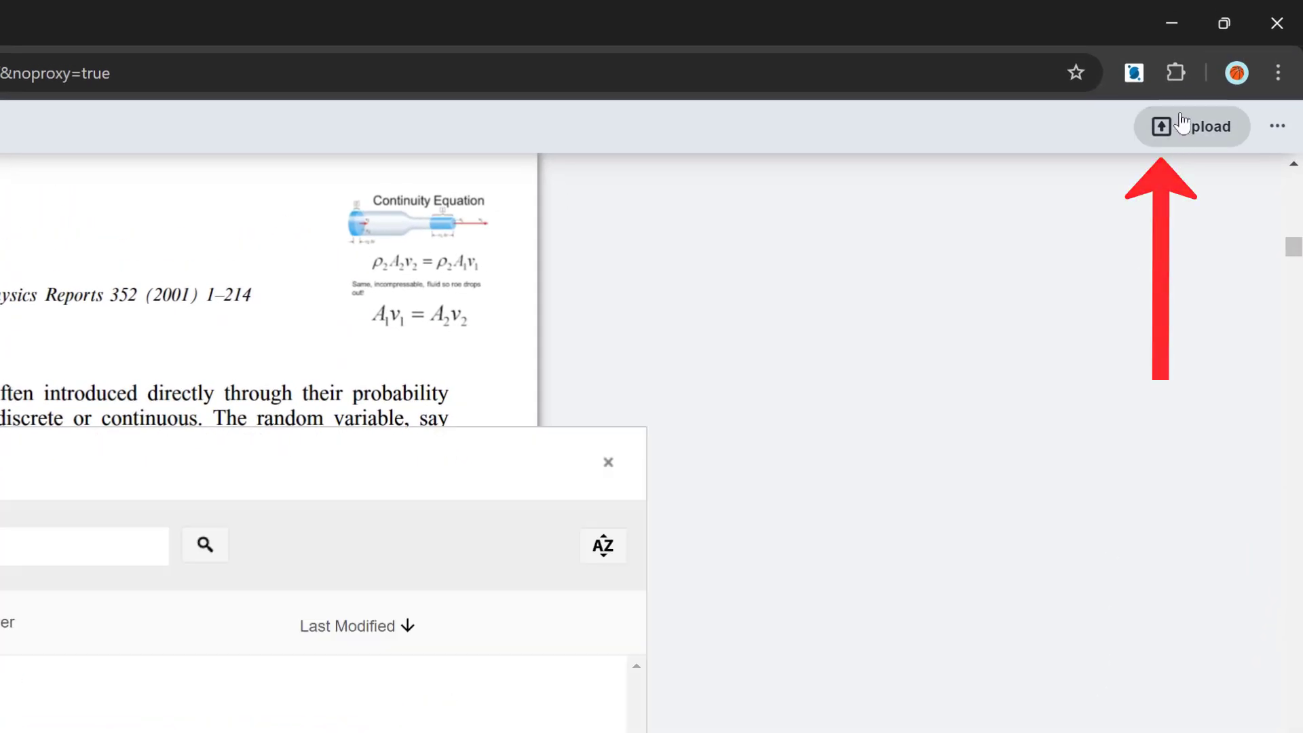
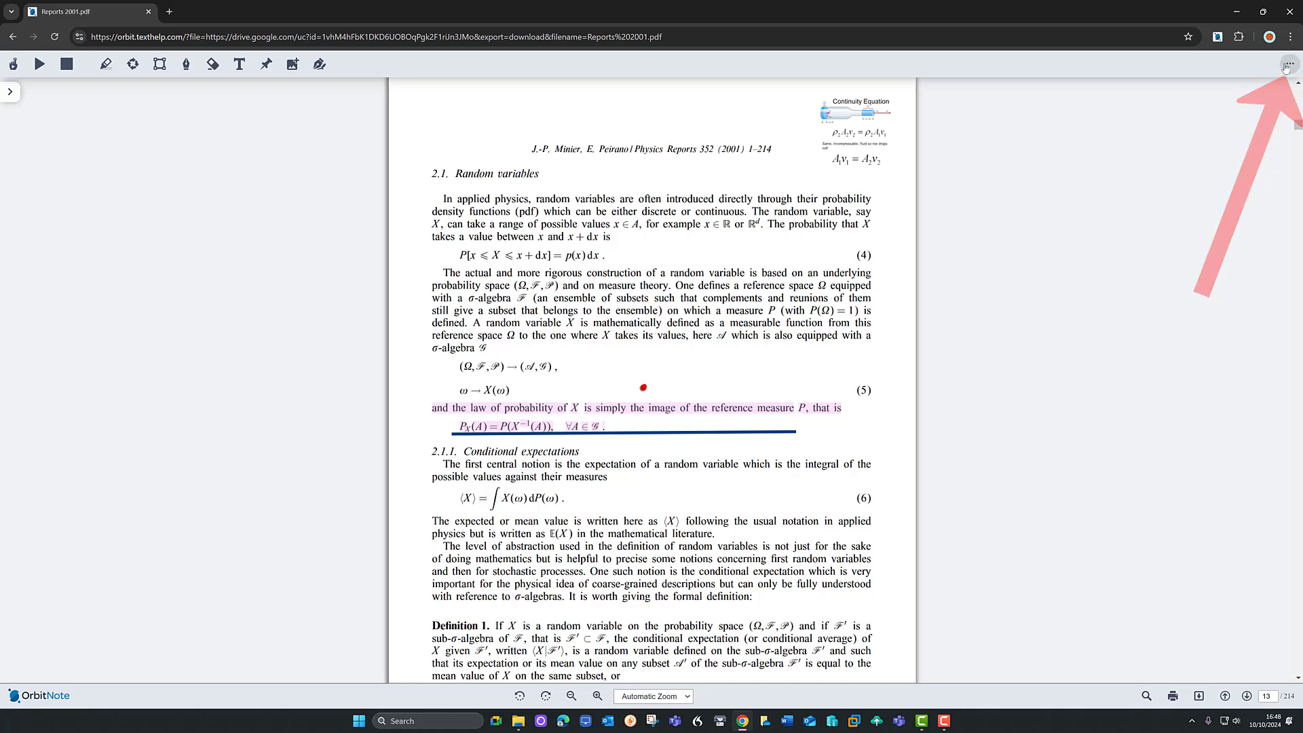
Go to the OrbitNote dashboard and open the Split and Merge tool.
left_click(1287, 65)
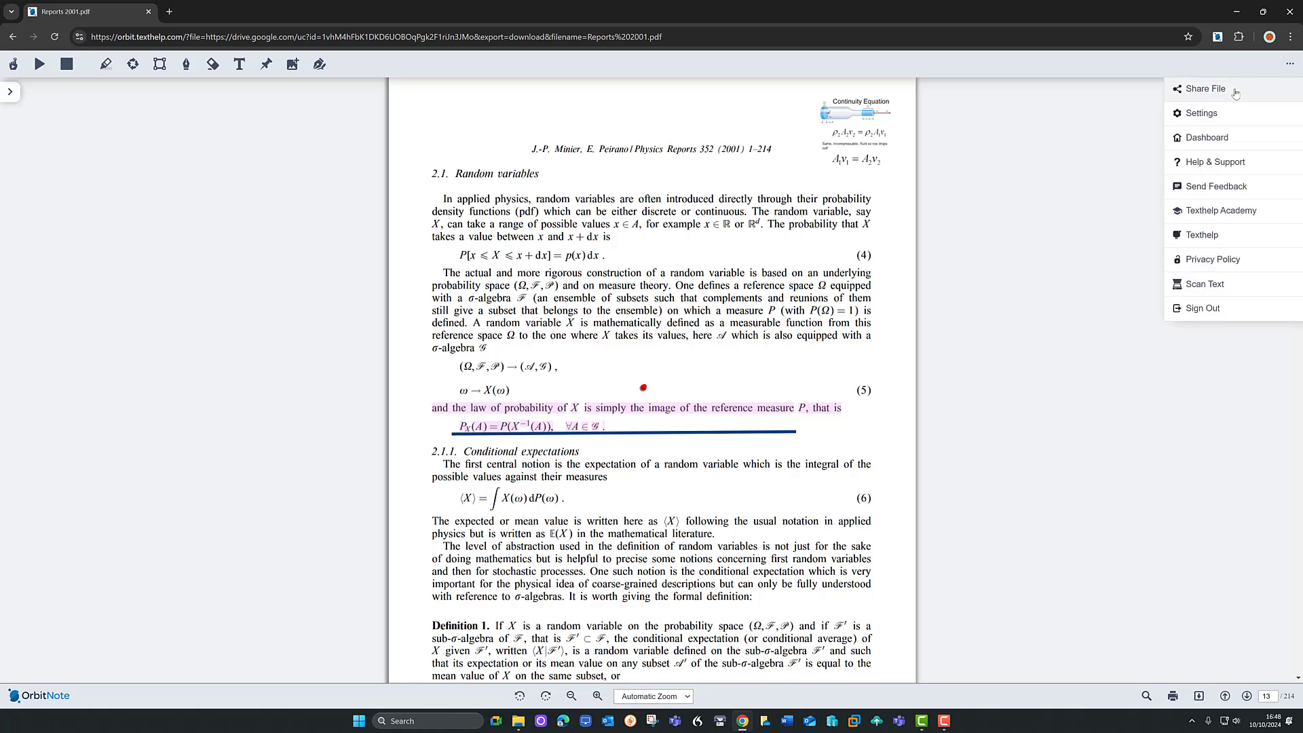
left_click(1213, 139)
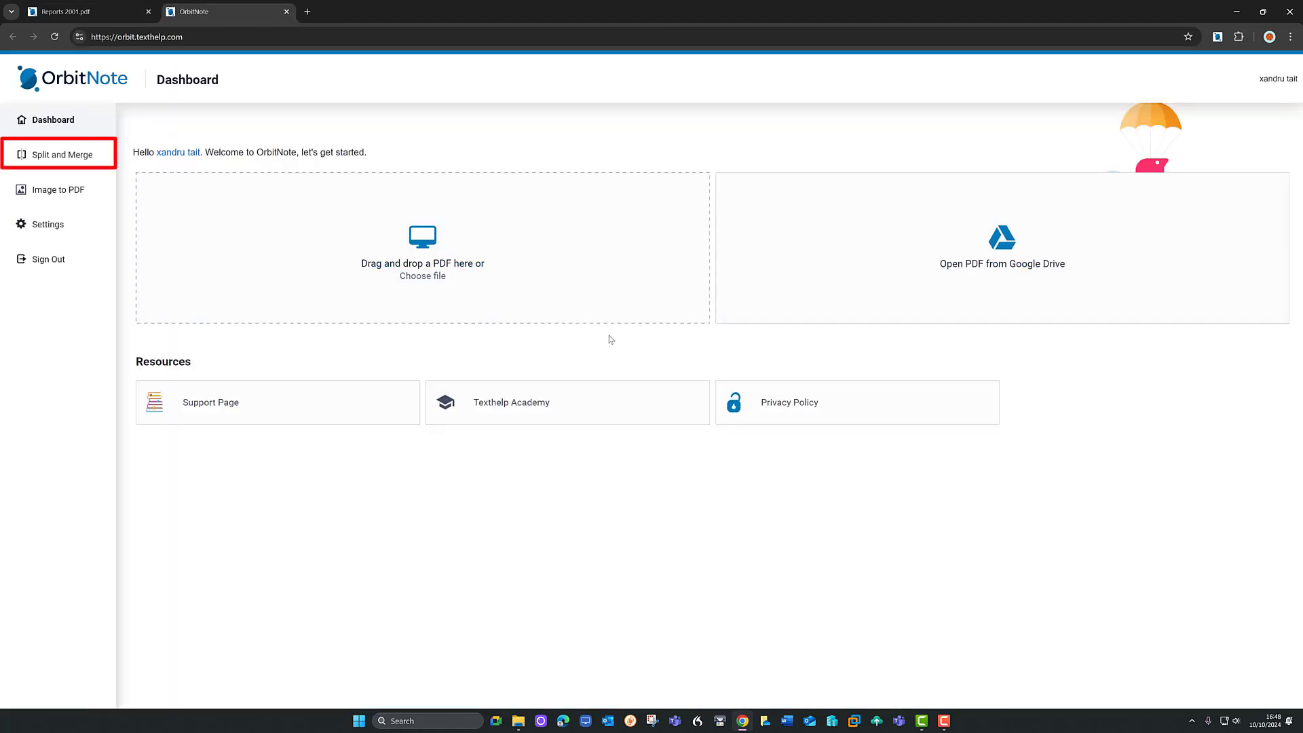
left_click(53, 157)
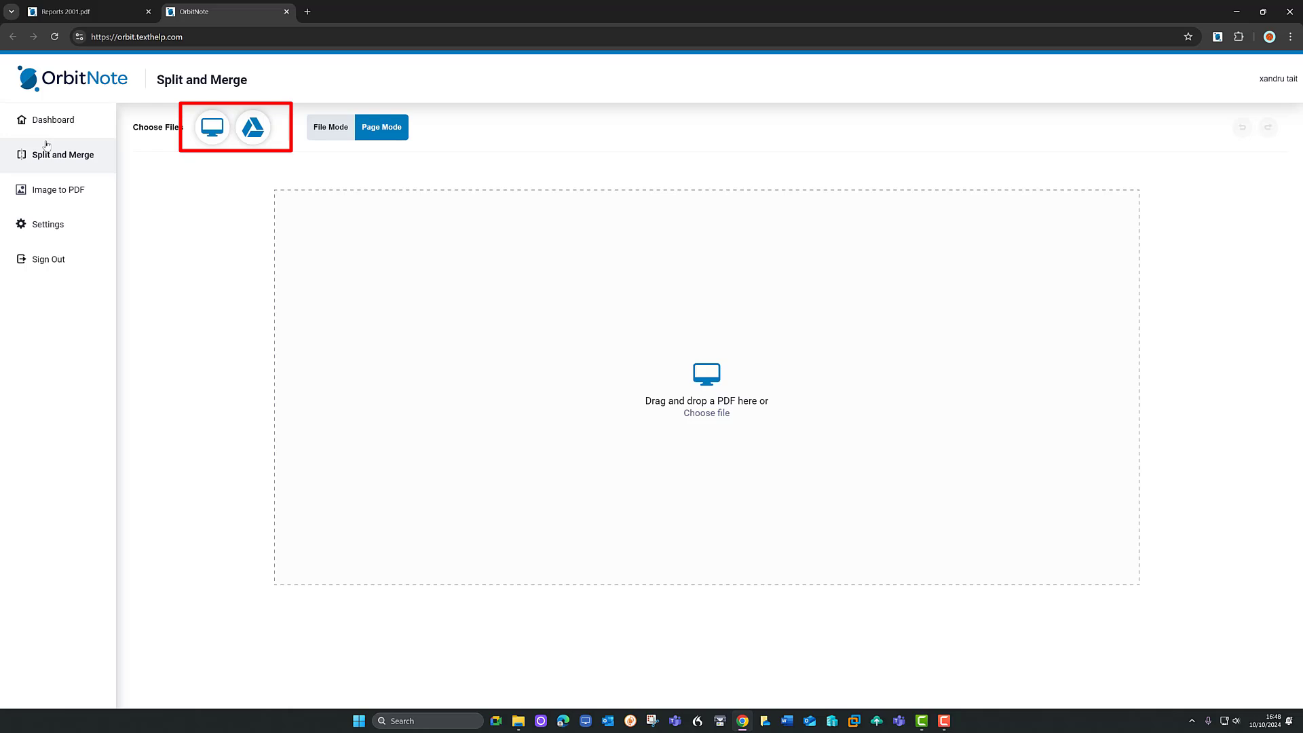
Load the PDF "Reports 2001" from the computer's Downloads folder and turn on Split for its pages.
left_click(209, 134)
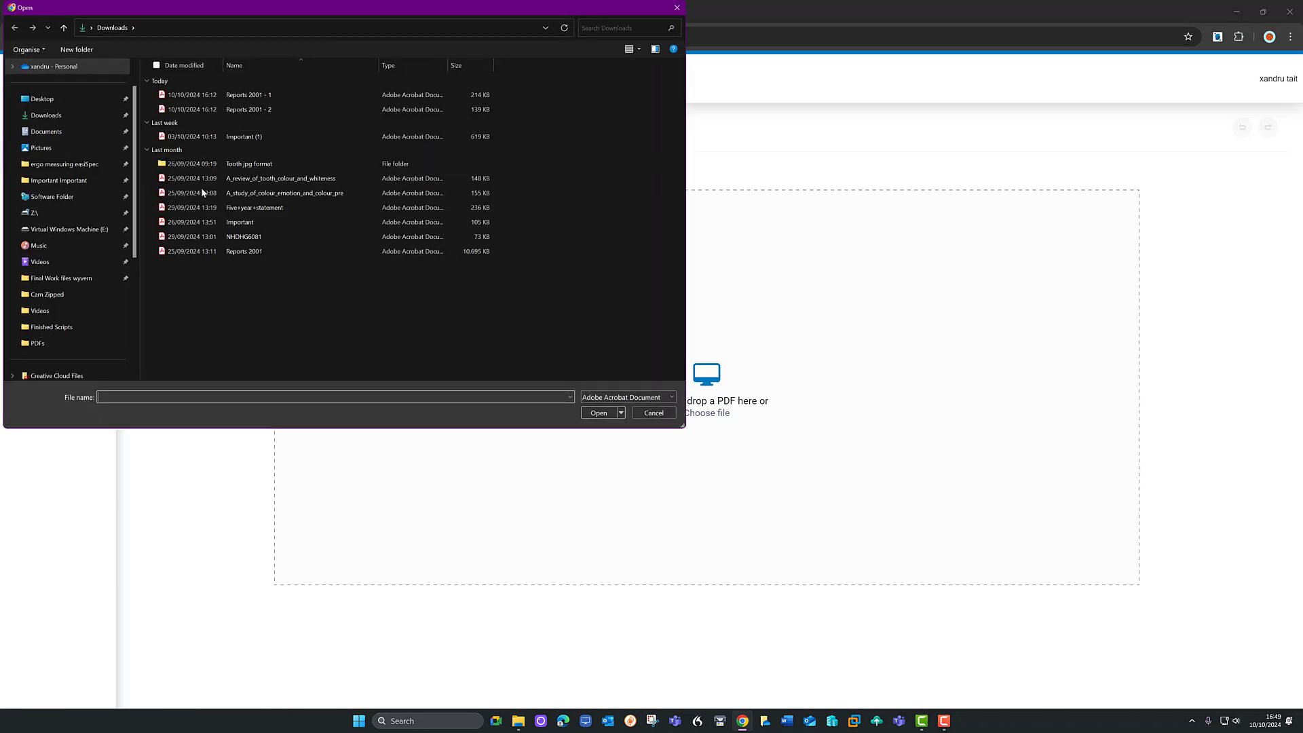
double_click(198, 252)
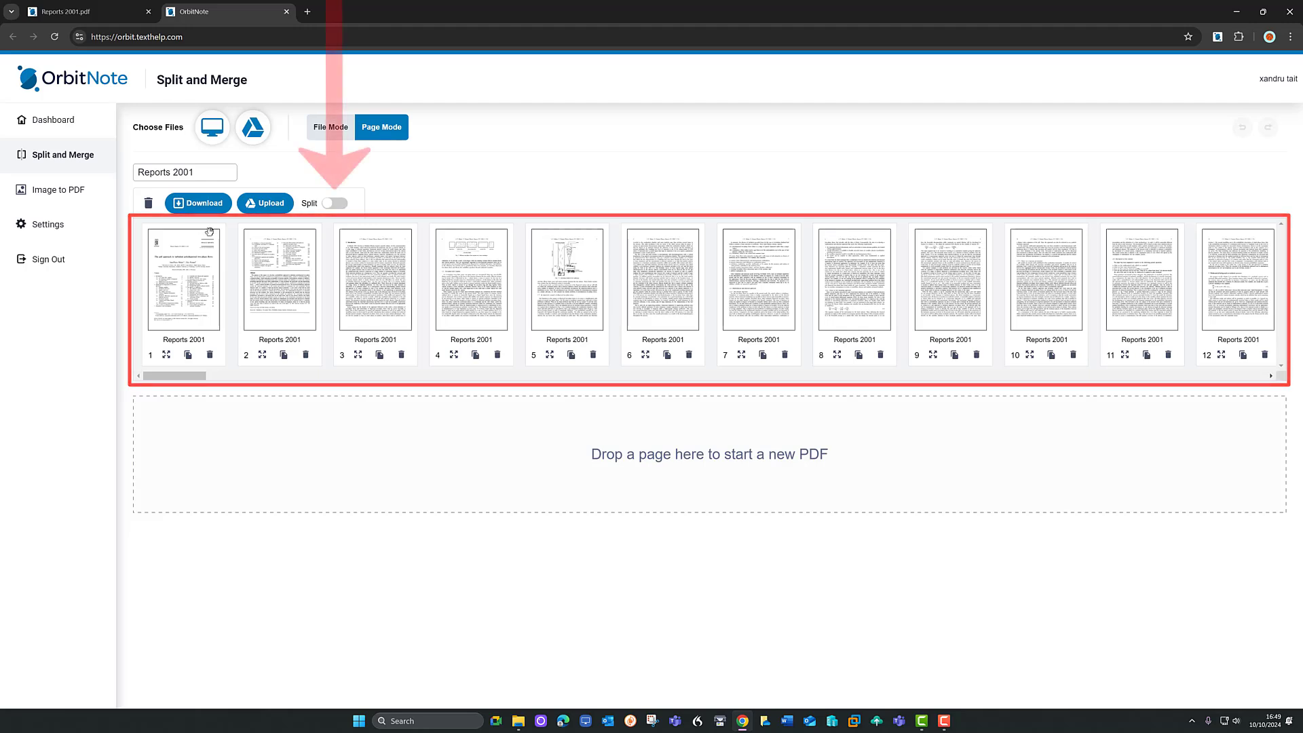
left_click(336, 203)
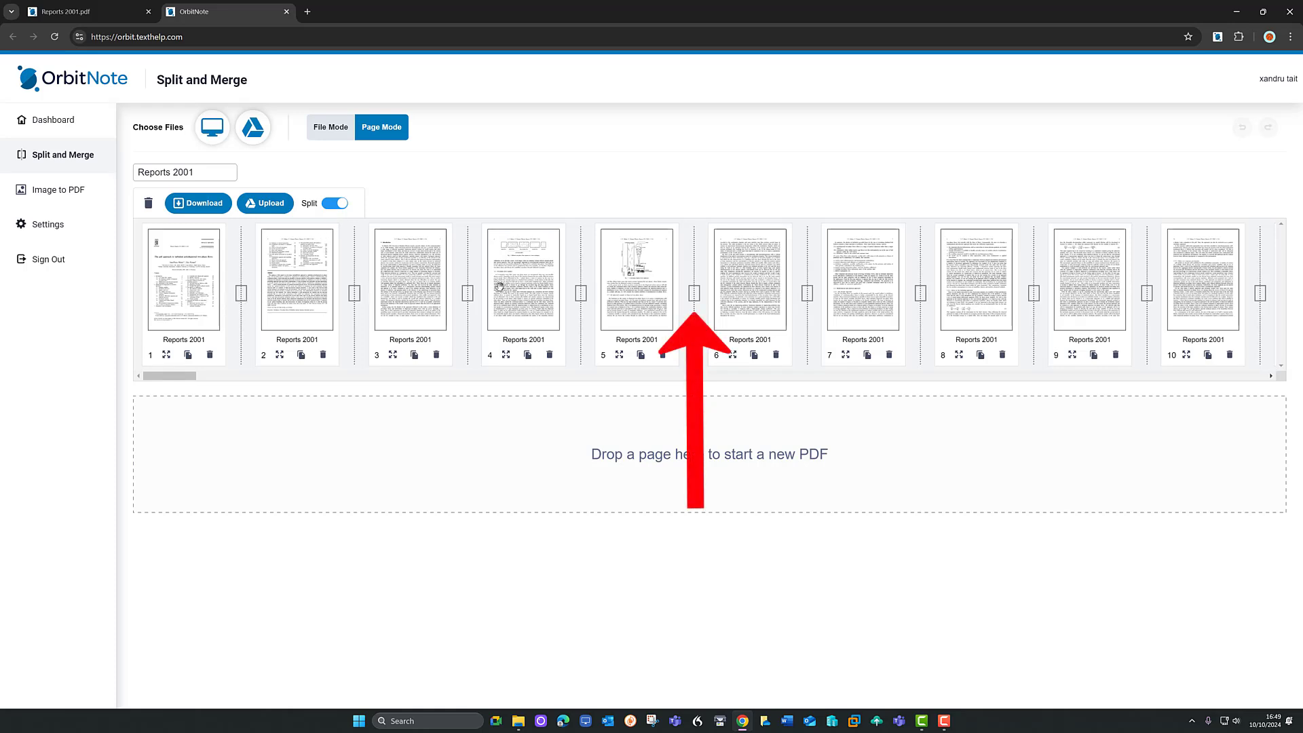
Split Reports 2001 after pages 5, 8 and 13, and download the resulting parts.
left_click(693, 293)
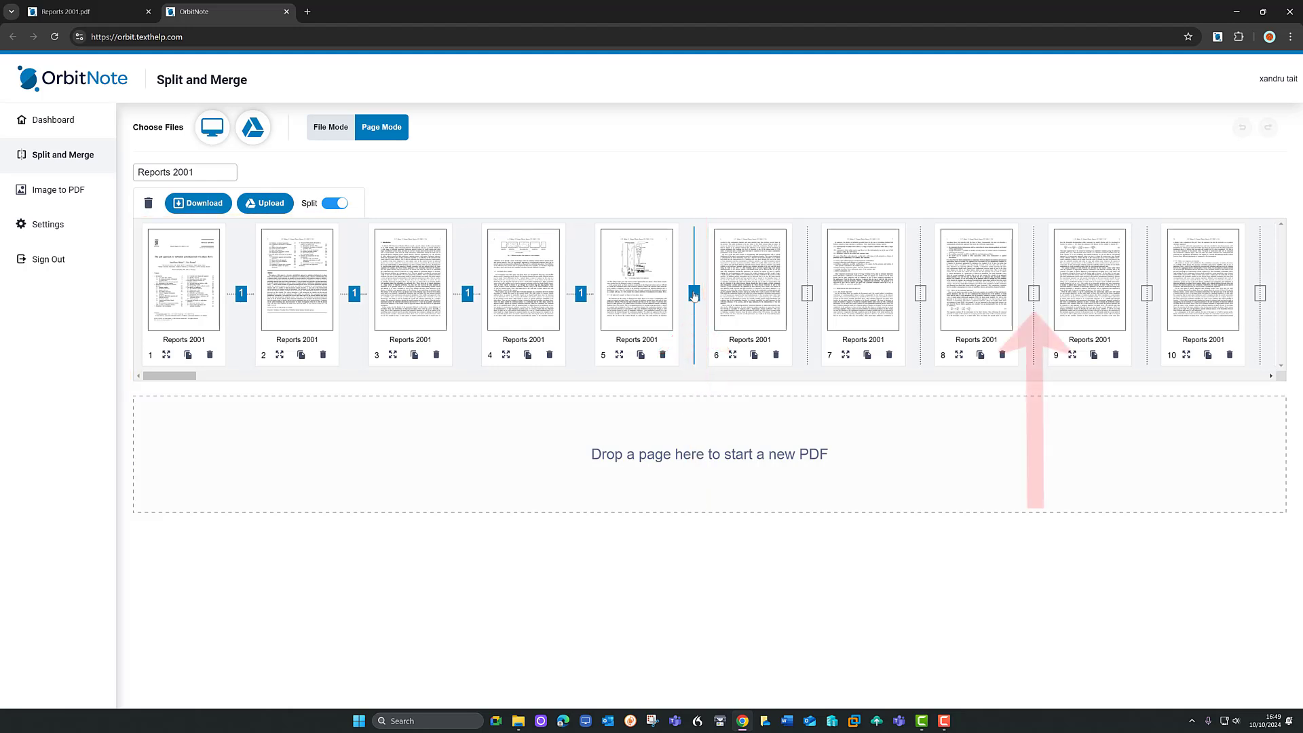
left_click(1033, 293)
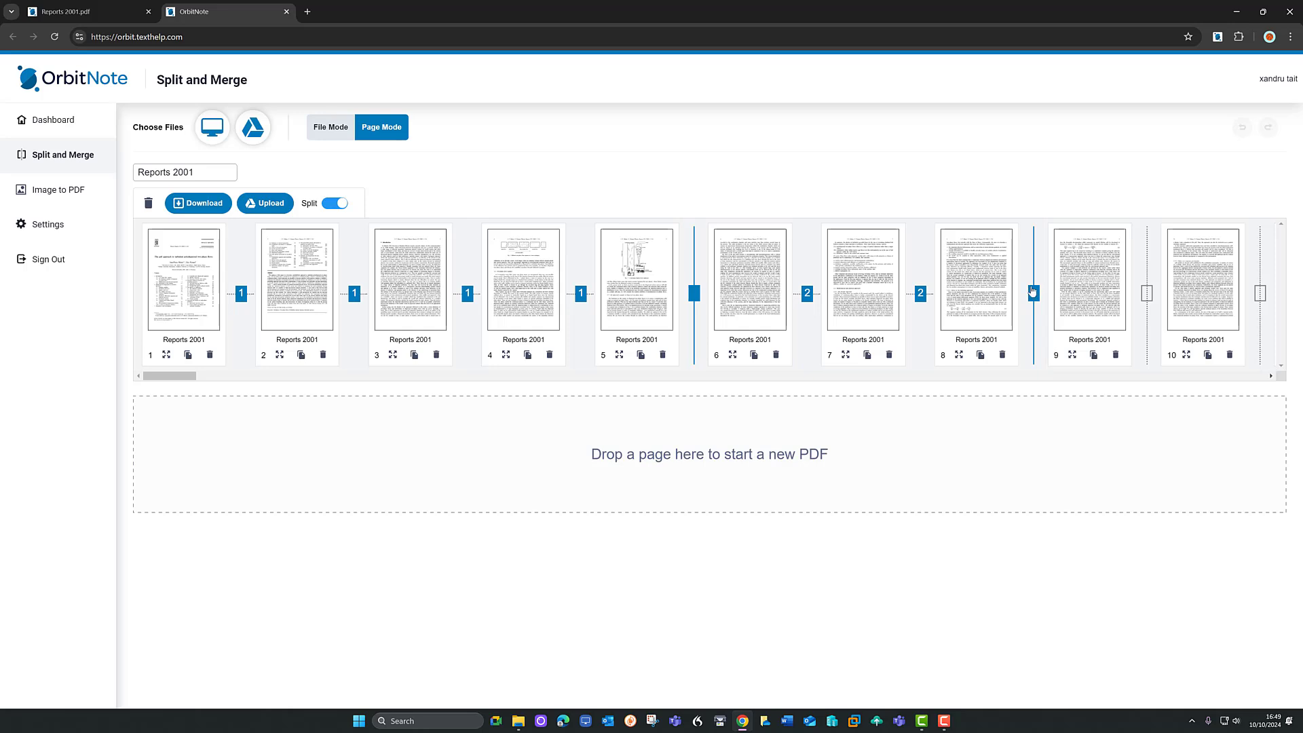
left_click(1271, 377)
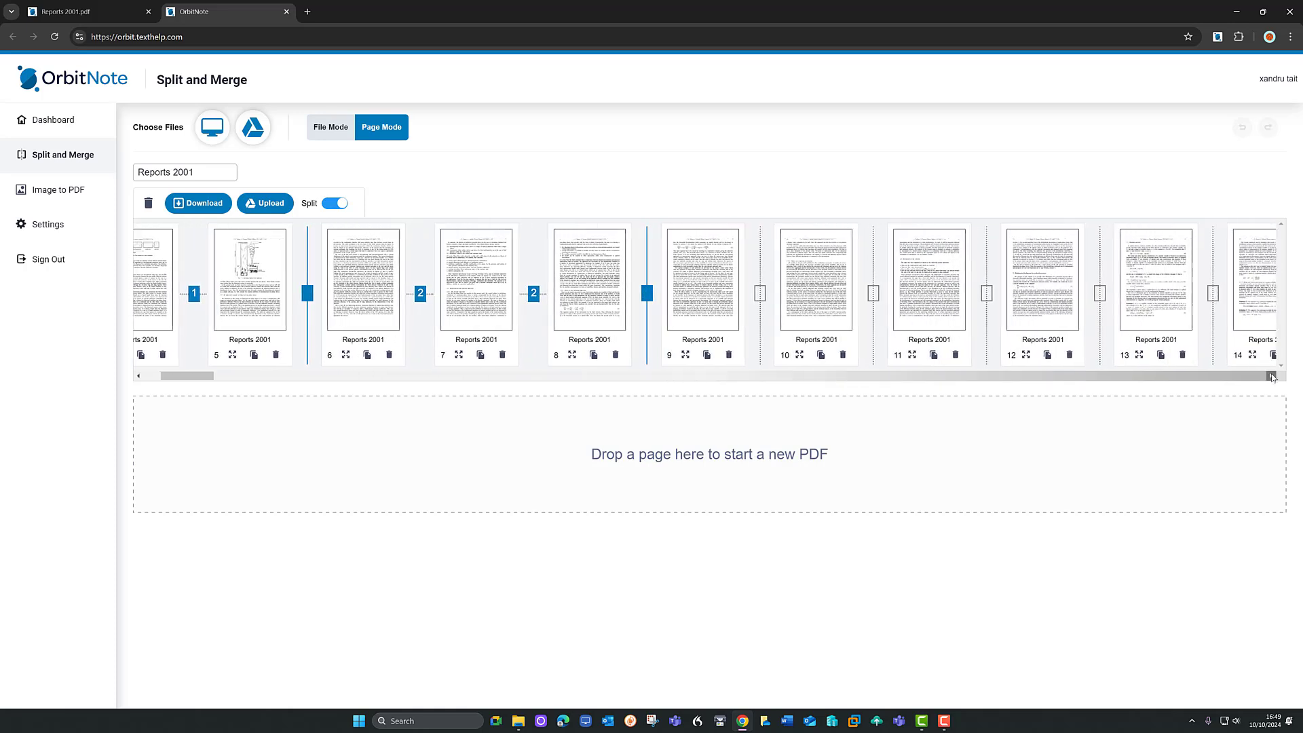
left_click(1272, 377)
left_click(1157, 294)
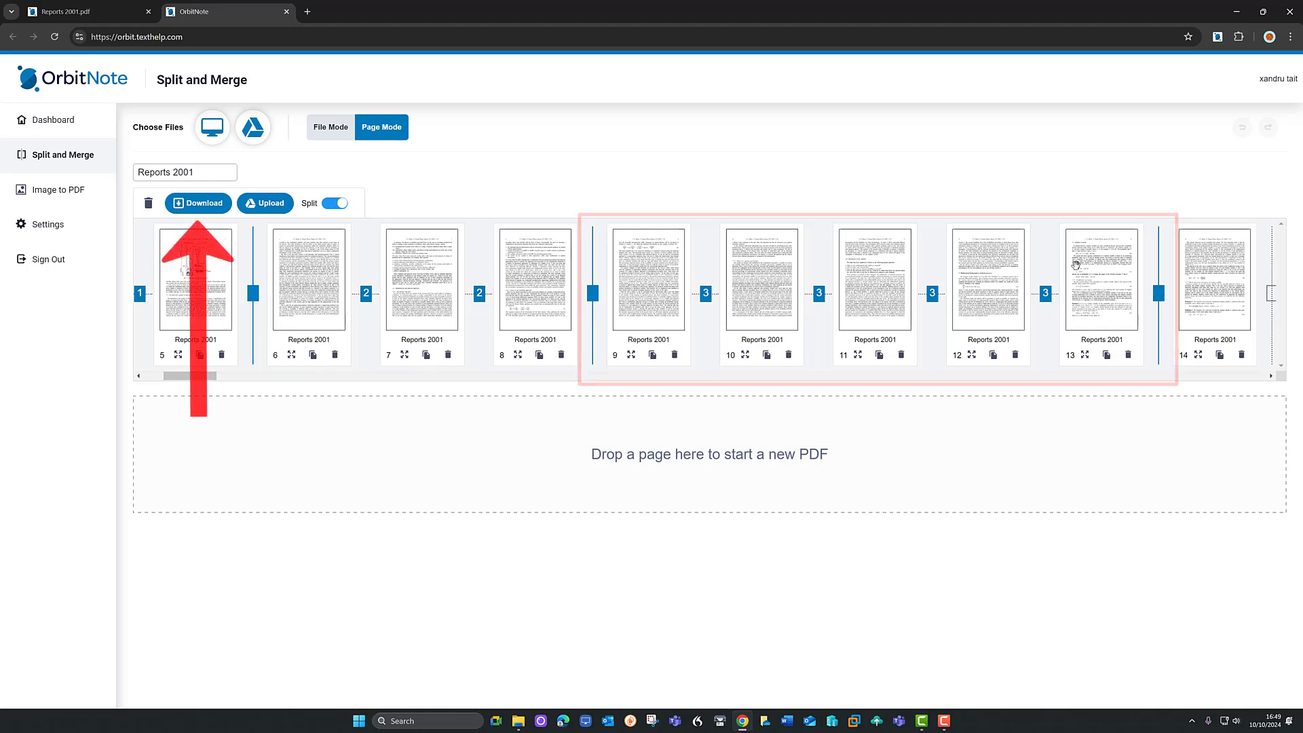
left_click(193, 203)
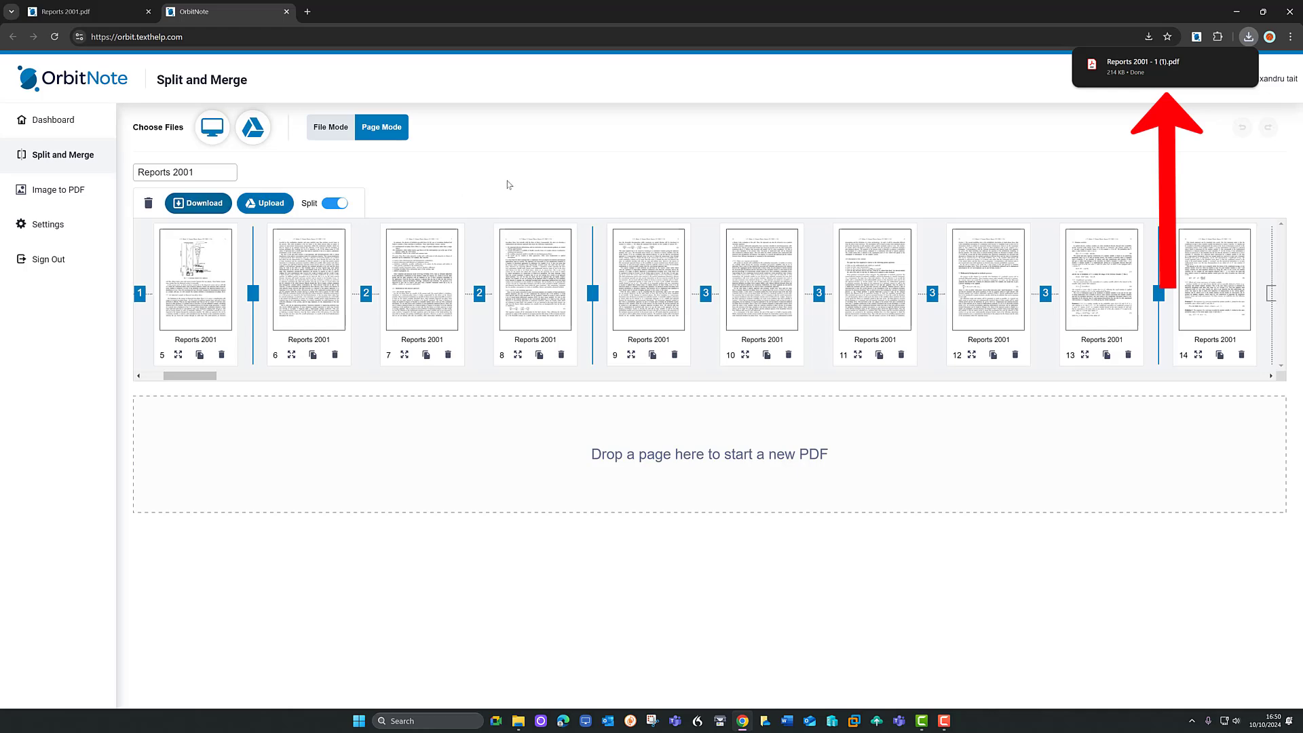
View the downloaded first part and the recent download history, and close the opened PDF.
left_click(1140, 65)
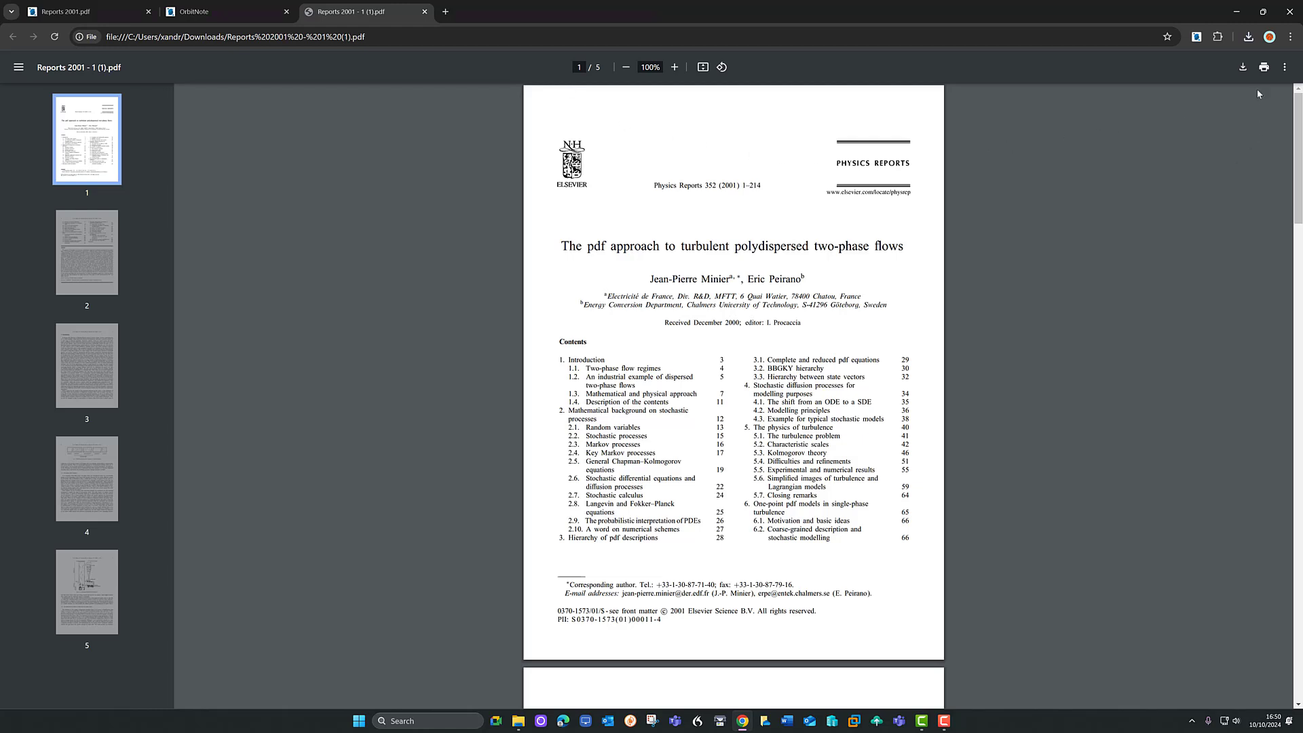
left_click(1250, 38)
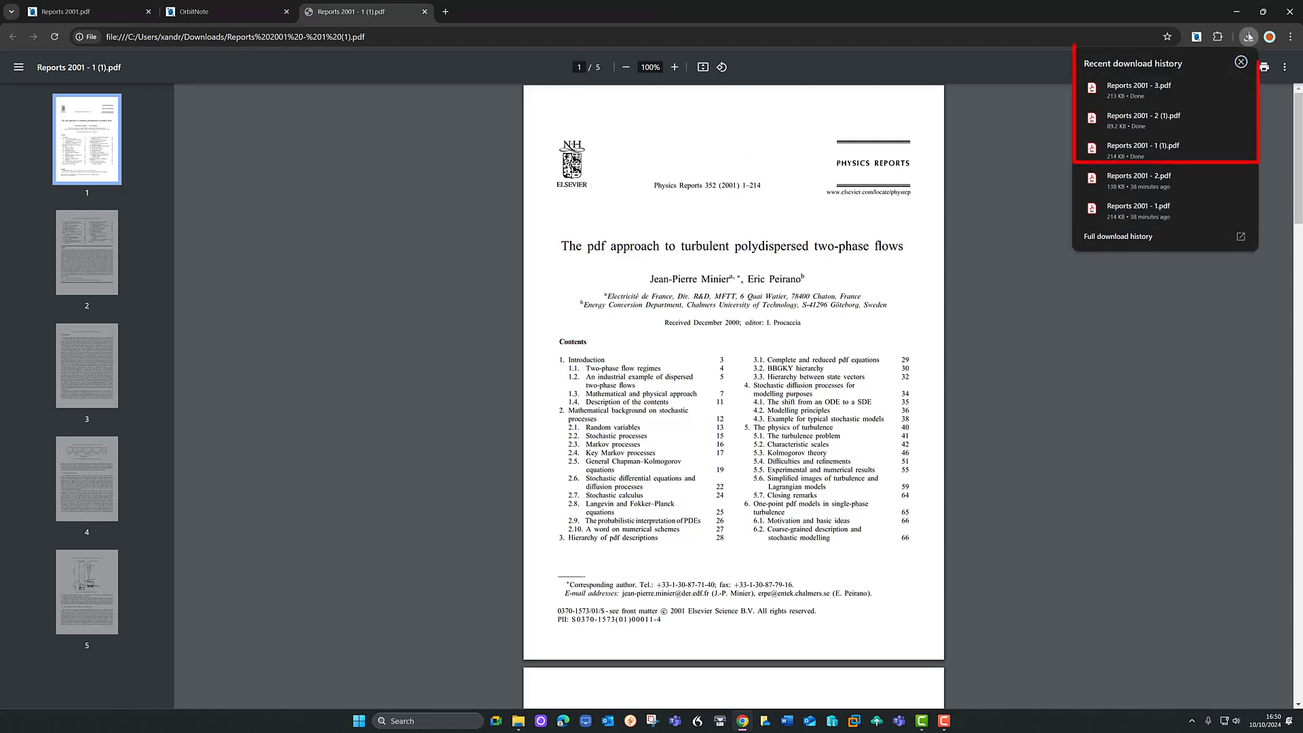
left_click(1081, 310)
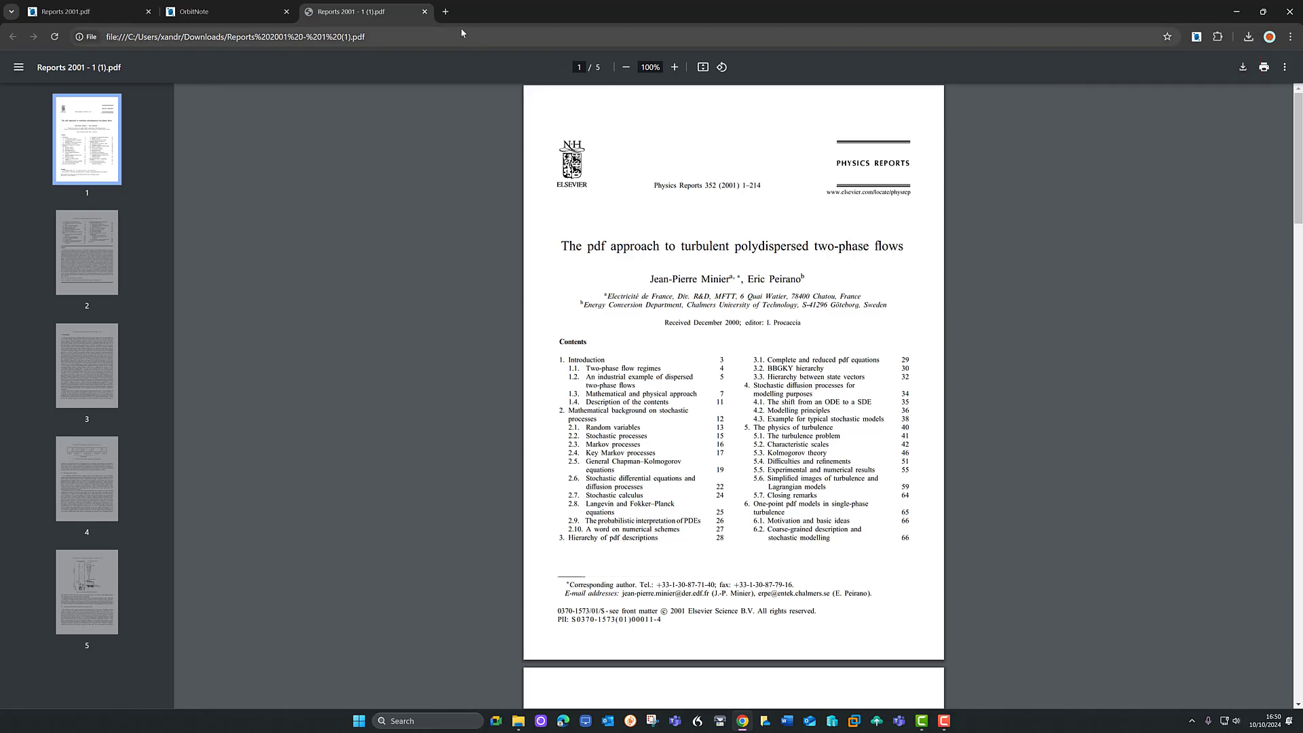
left_click(426, 12)
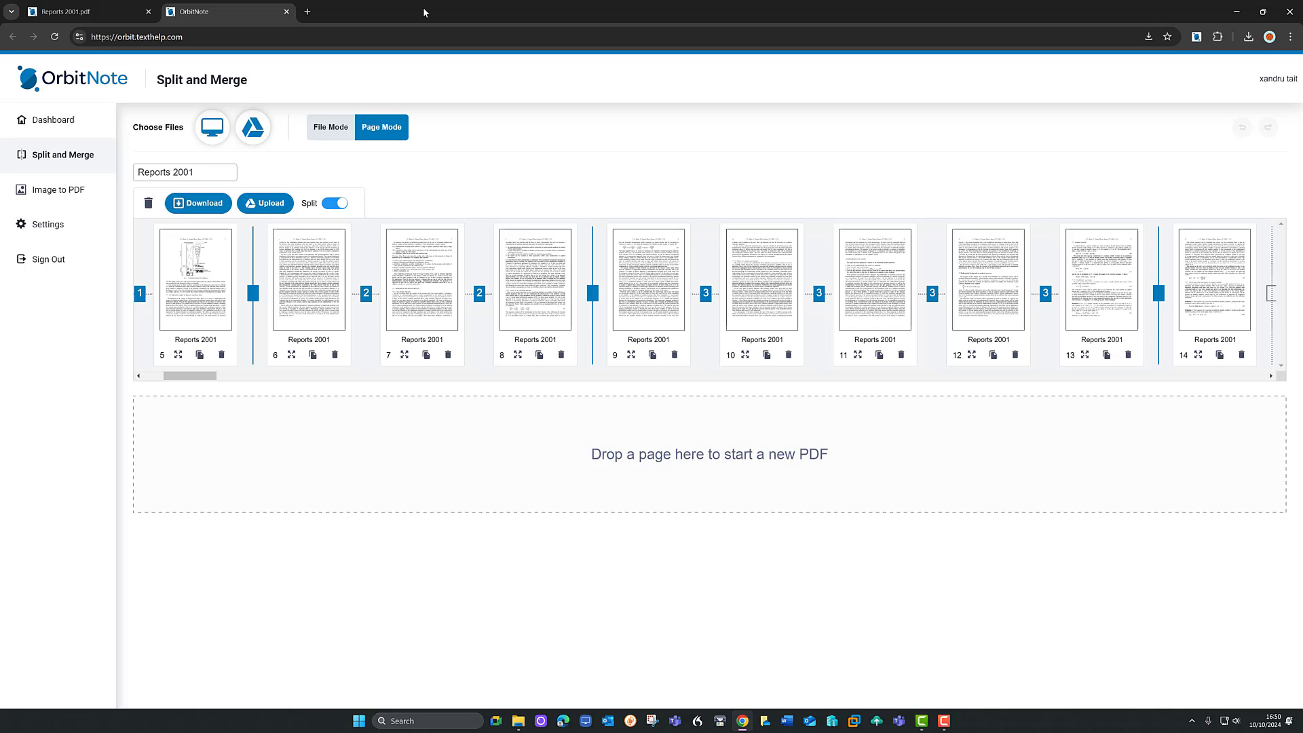
Turn off Split for Reports 2001 and move its pages 9, 7, 14 and 8 into a new PDF.
left_click(326, 205)
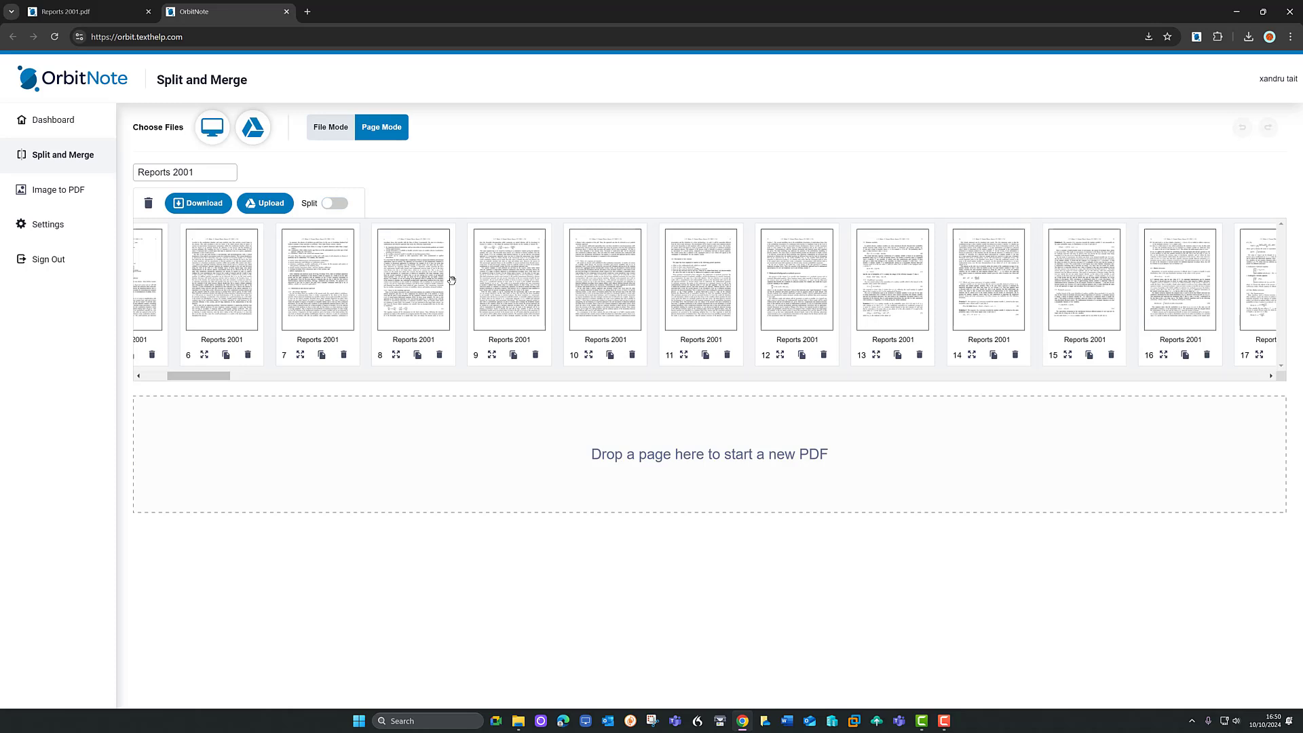
left_click_drag(496, 287, 217, 400)
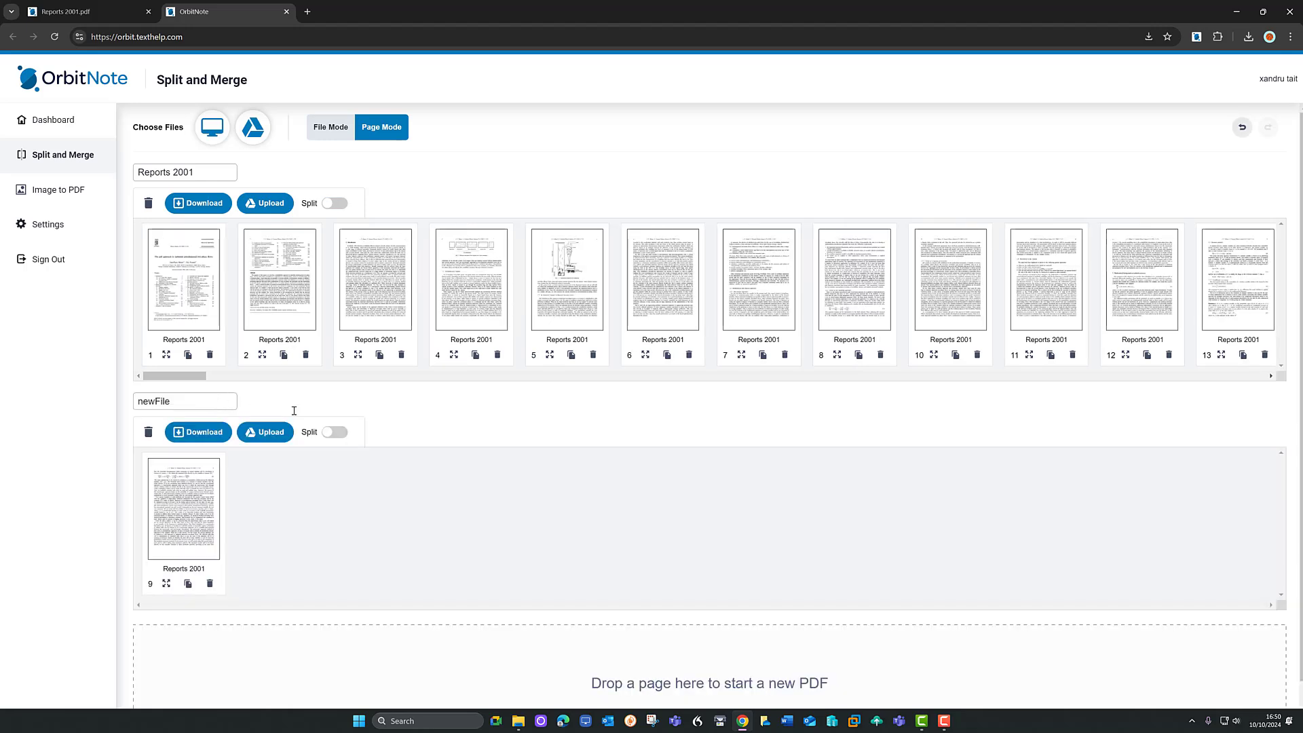
left_click_drag(743, 329, 315, 544)
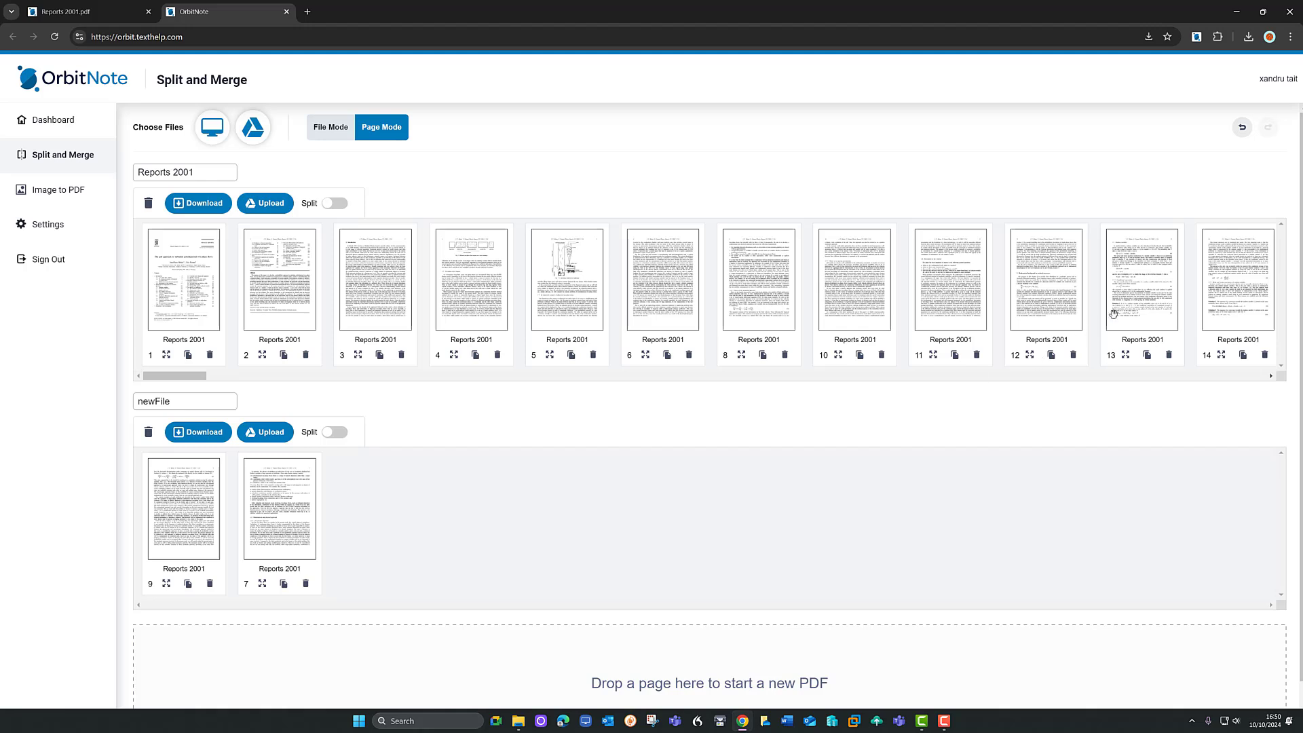
left_click_drag(1222, 293, 354, 536)
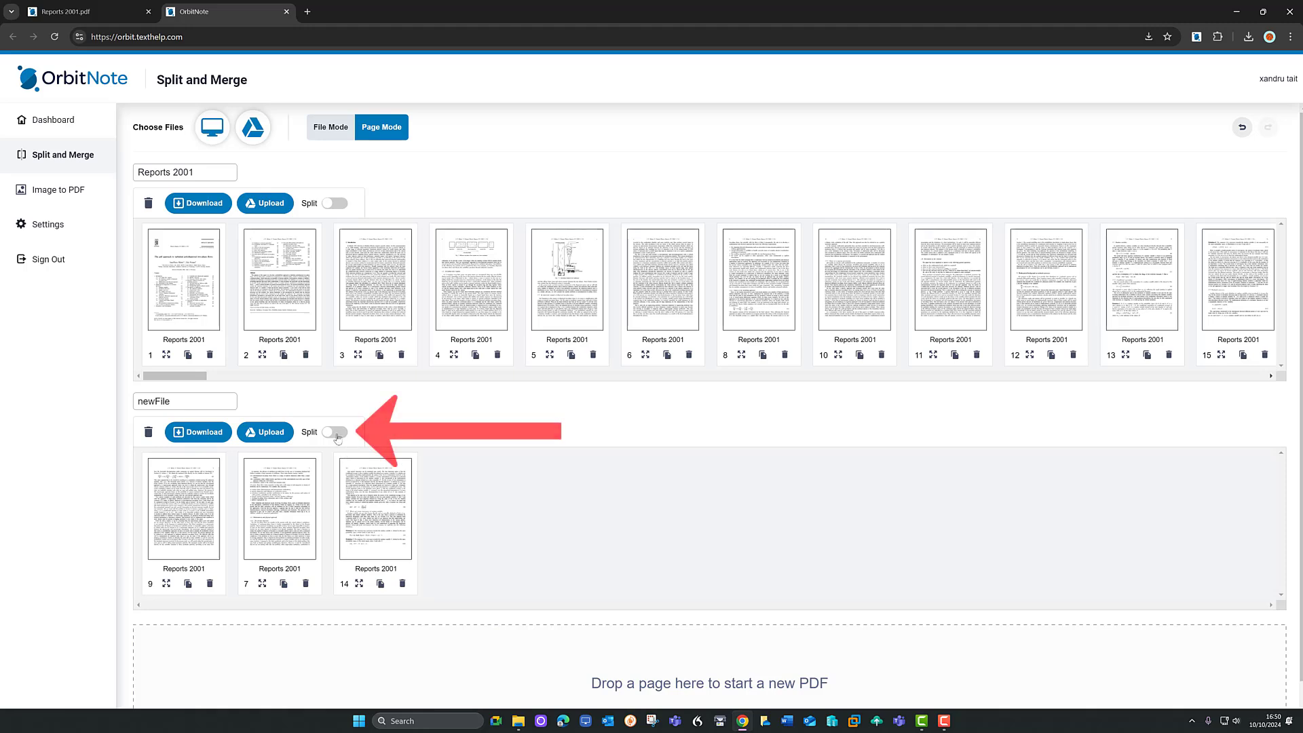
left_click_drag(791, 282, 475, 482)
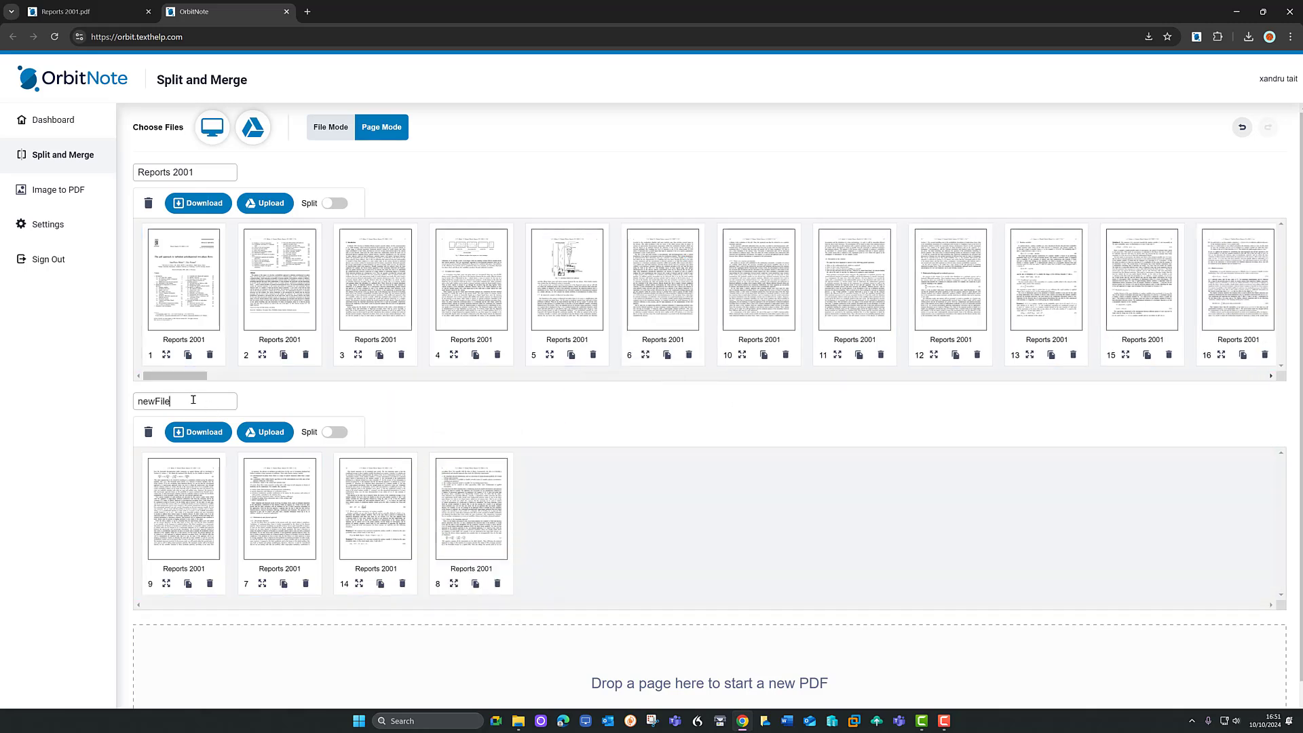
Rename the new PDF as "reports 2001 2nd copy", upload it to Google Drive and close the opened copy.
left_click_drag(193, 400, 138, 402)
key("BackSpace")
type("Reports 2001 2nd copy")
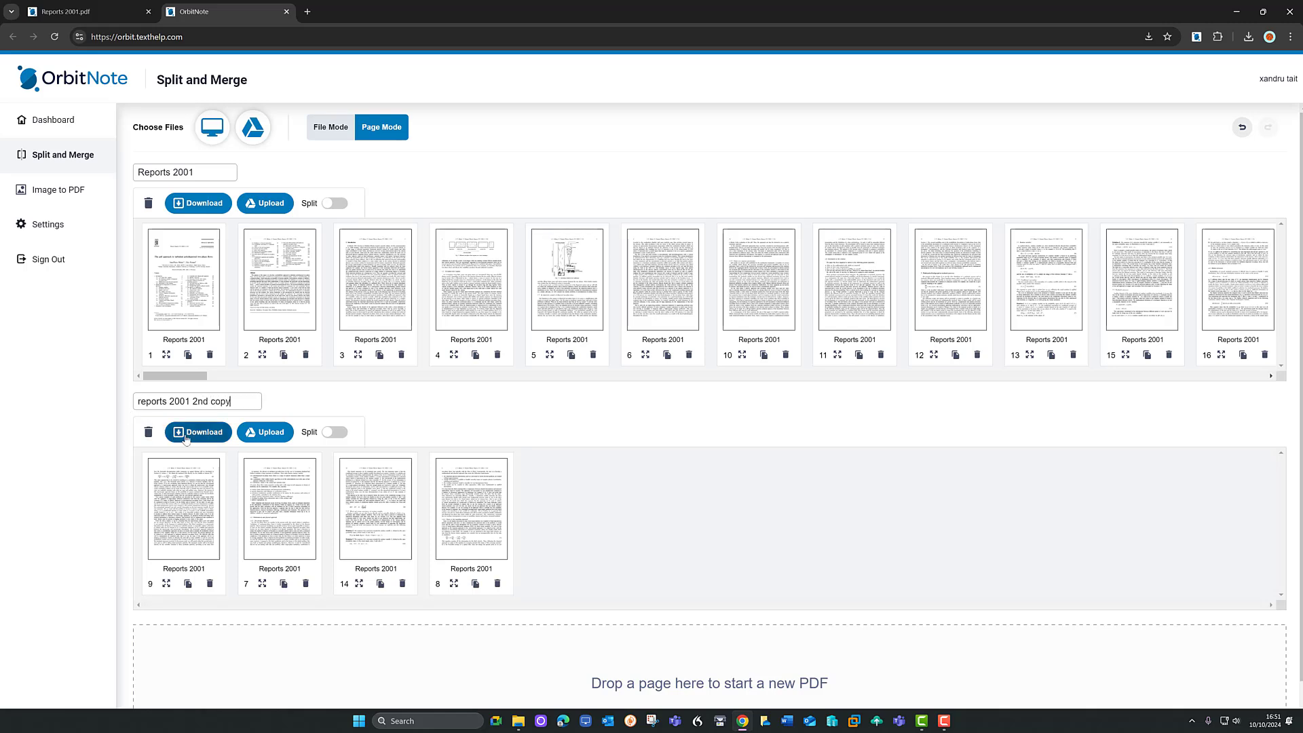
left_click(258, 429)
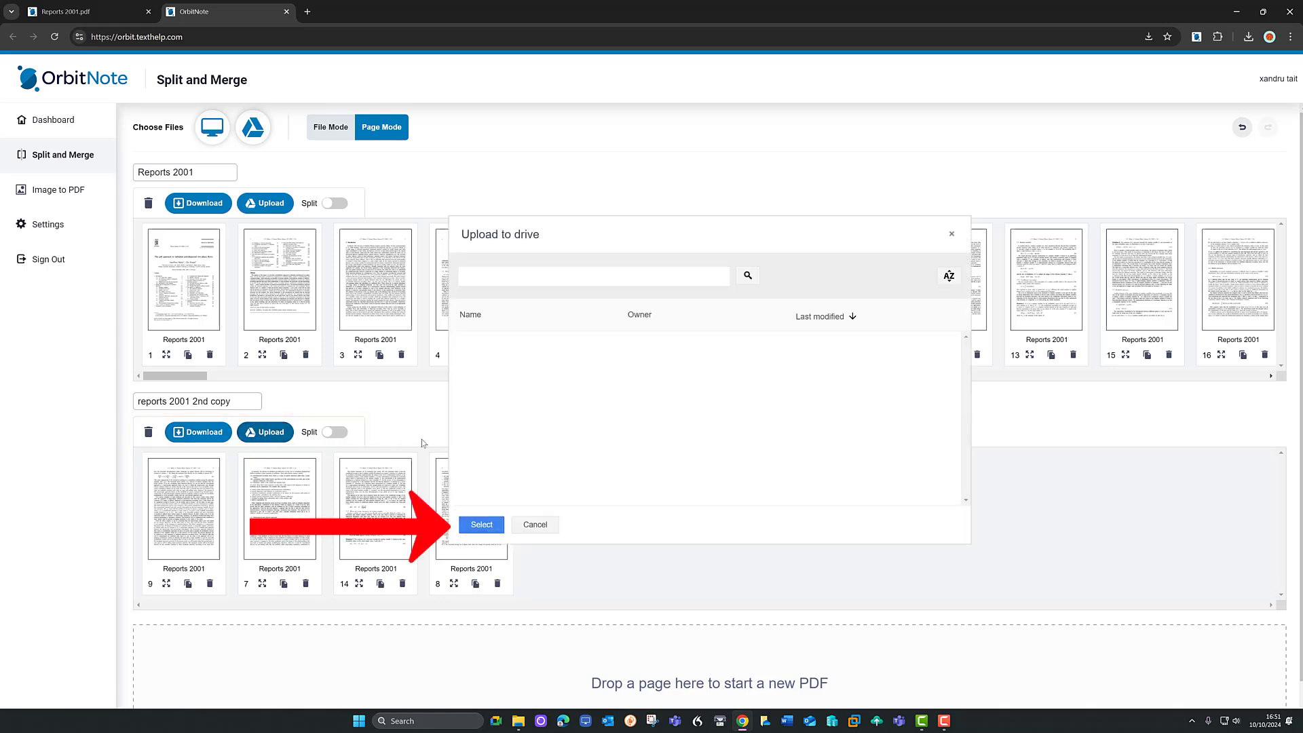
left_click(481, 526)
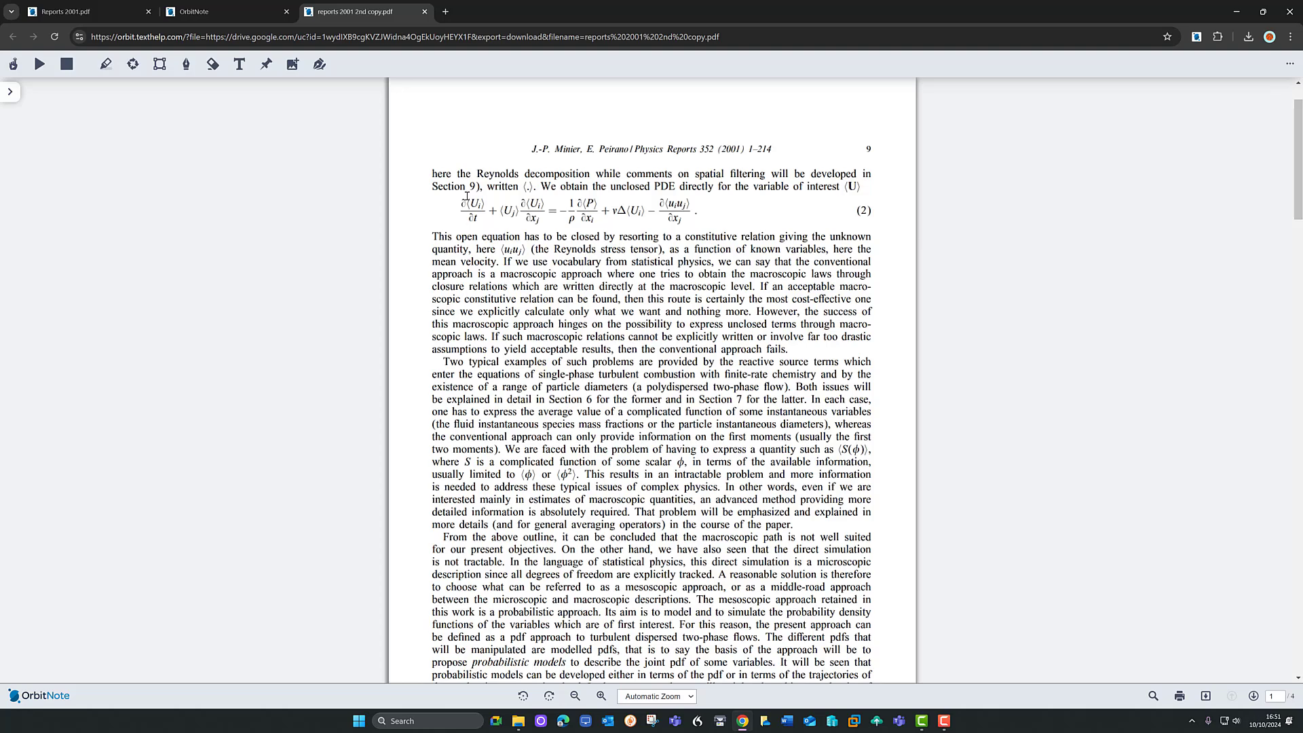
left_click(424, 10)
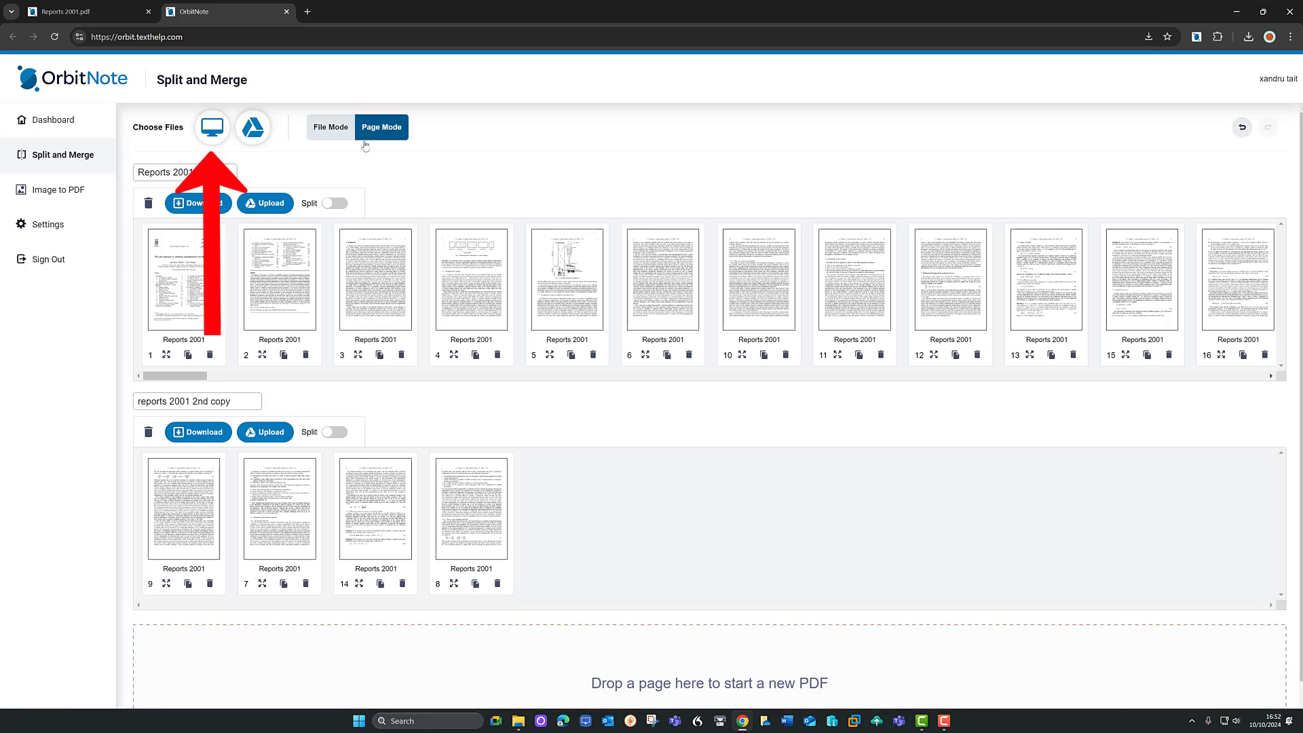
Load "Important" from the computer's Downloads folder and add Reports 2001 pages 10 and 15, plus page 7 from the second copy.
left_click(208, 129)
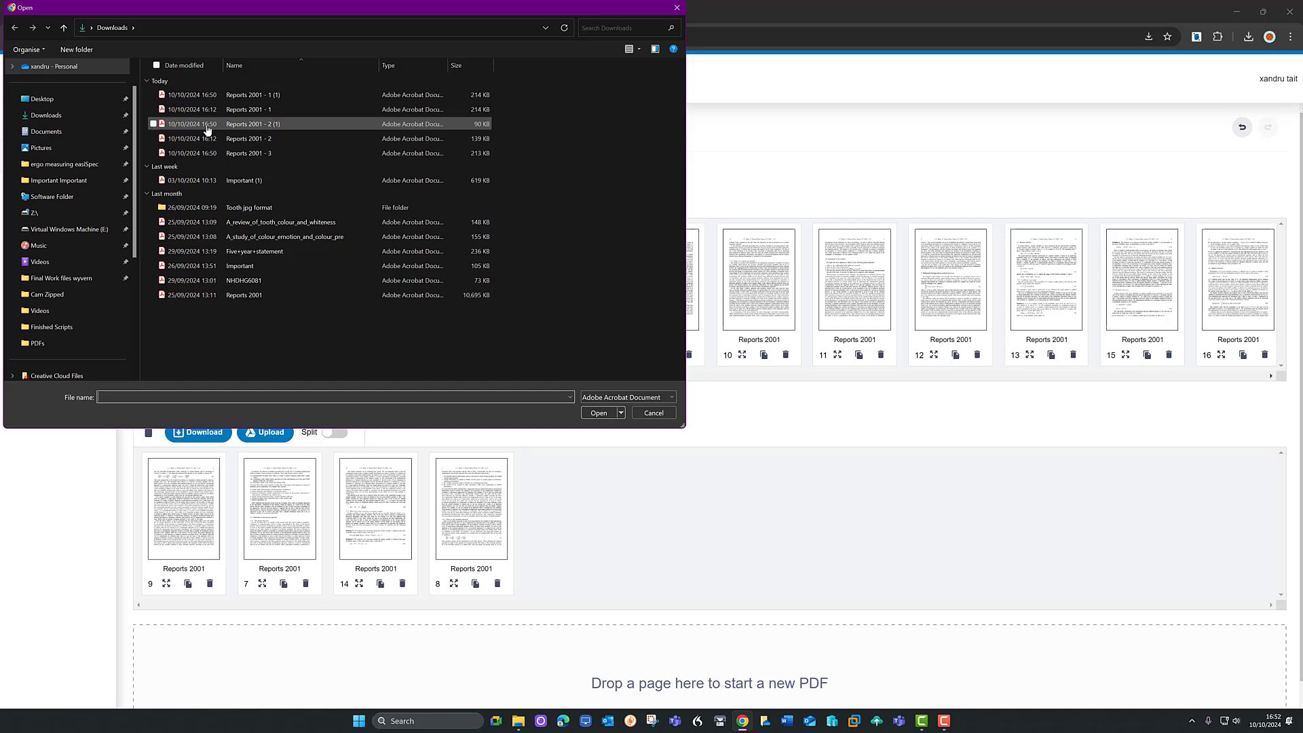
double_click(235, 265)
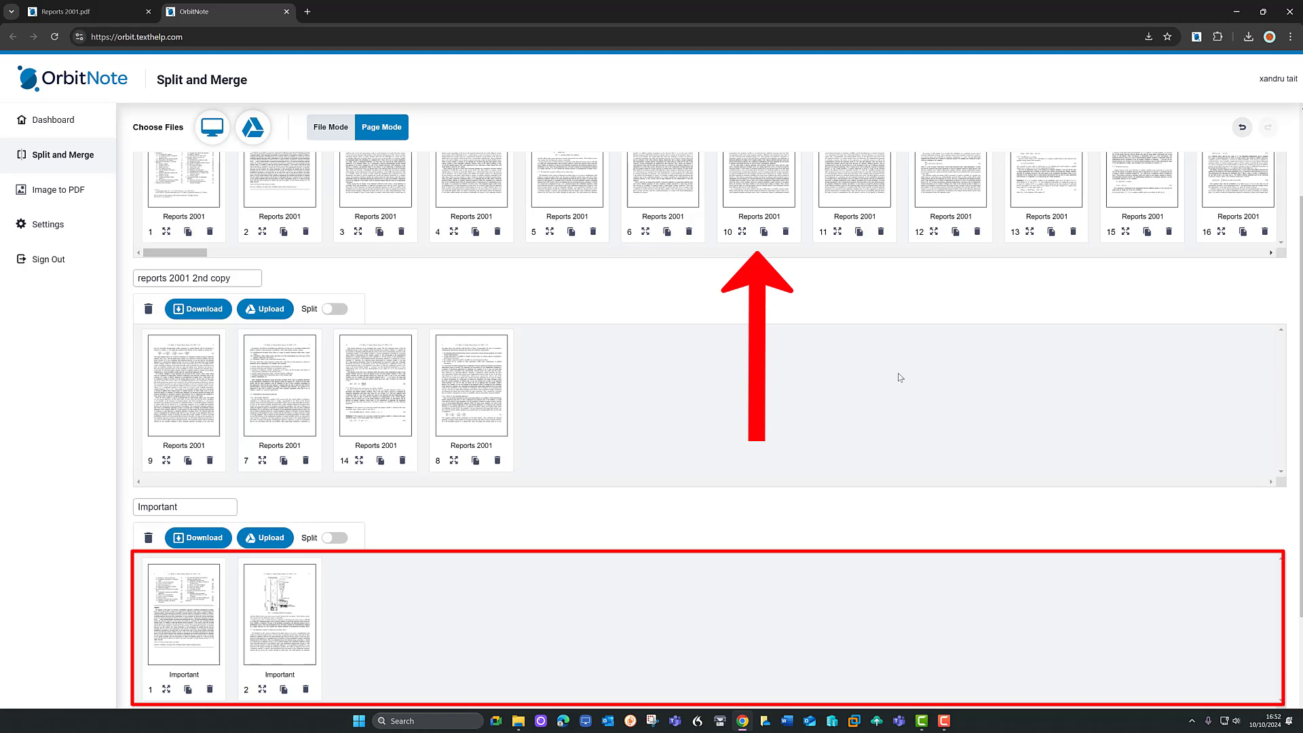
mouse_move(746, 218)
left_mouse_down()
mouse_move(541, 594)
mouse_move(376, 652)
left_mouse_up()
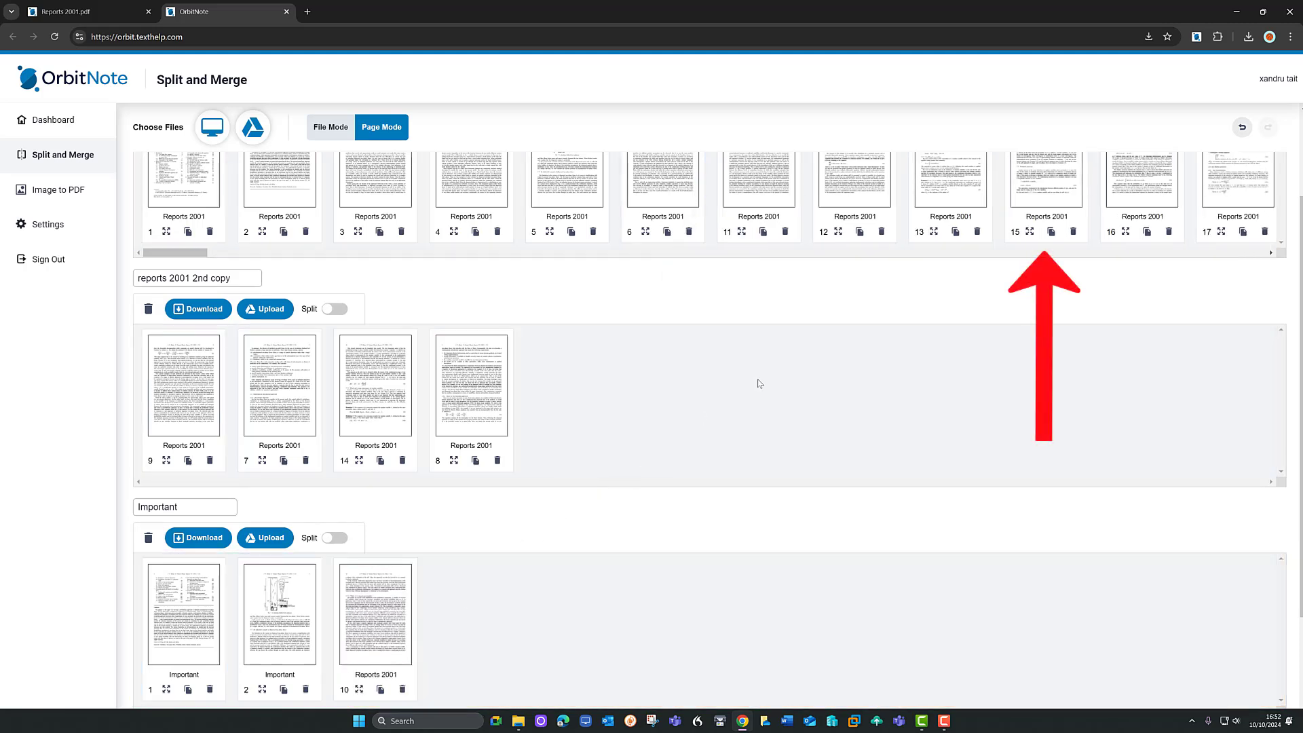
left_click_drag(1034, 209, 462, 660)
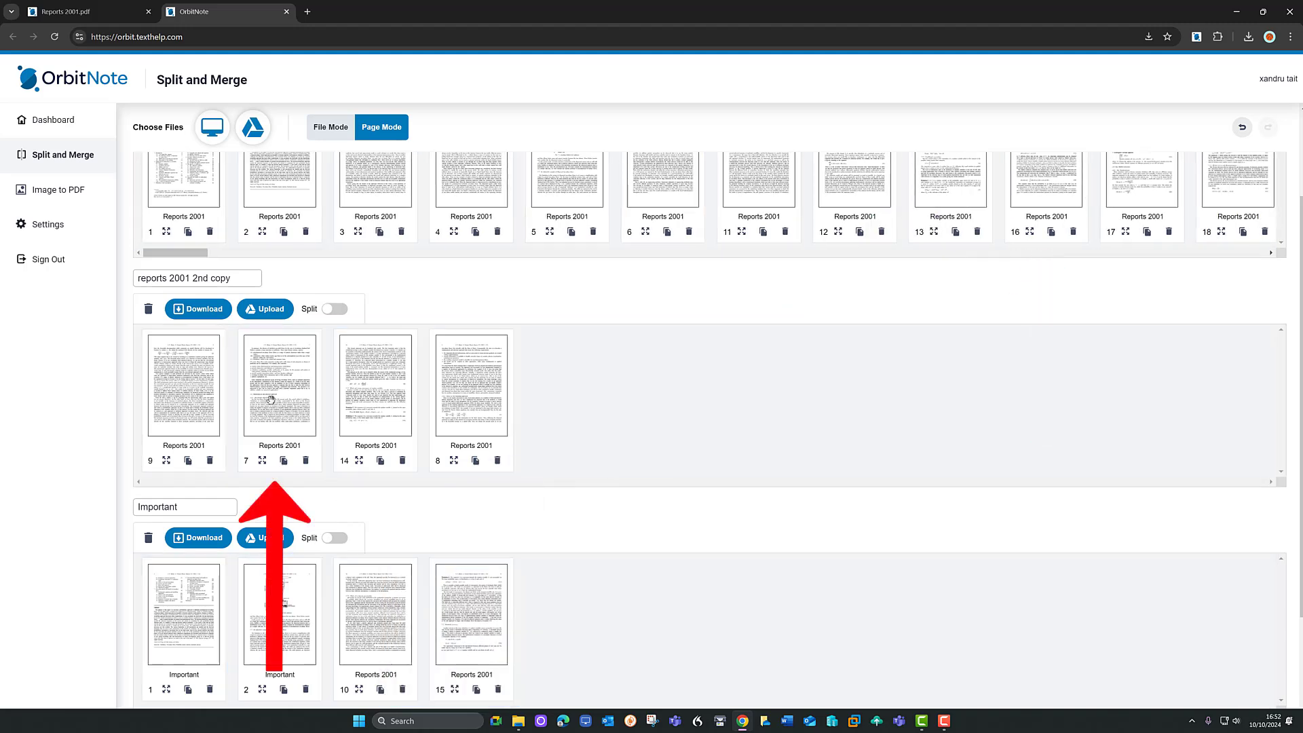
left_click_drag(280, 394, 600, 635)
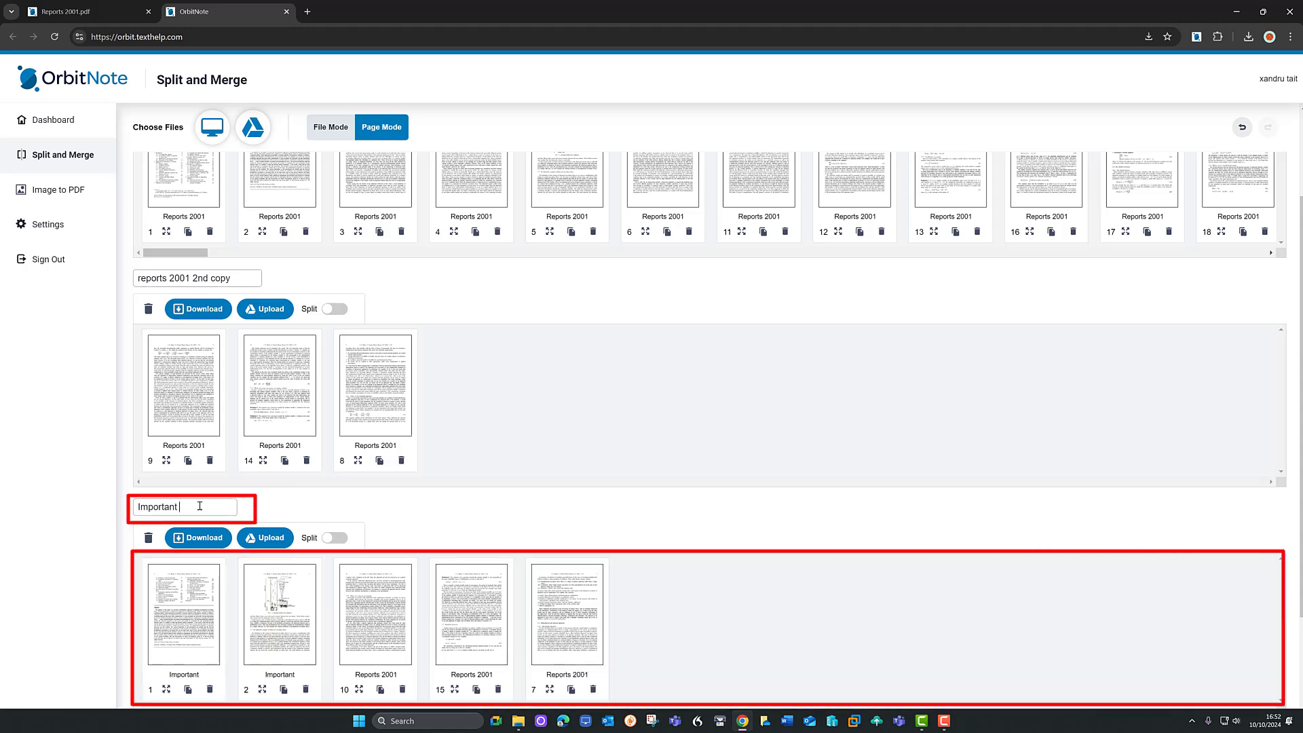
Rename the merged Important PDF as "Important 2001 reports" and upload it to Google Drive.
type("2001re")
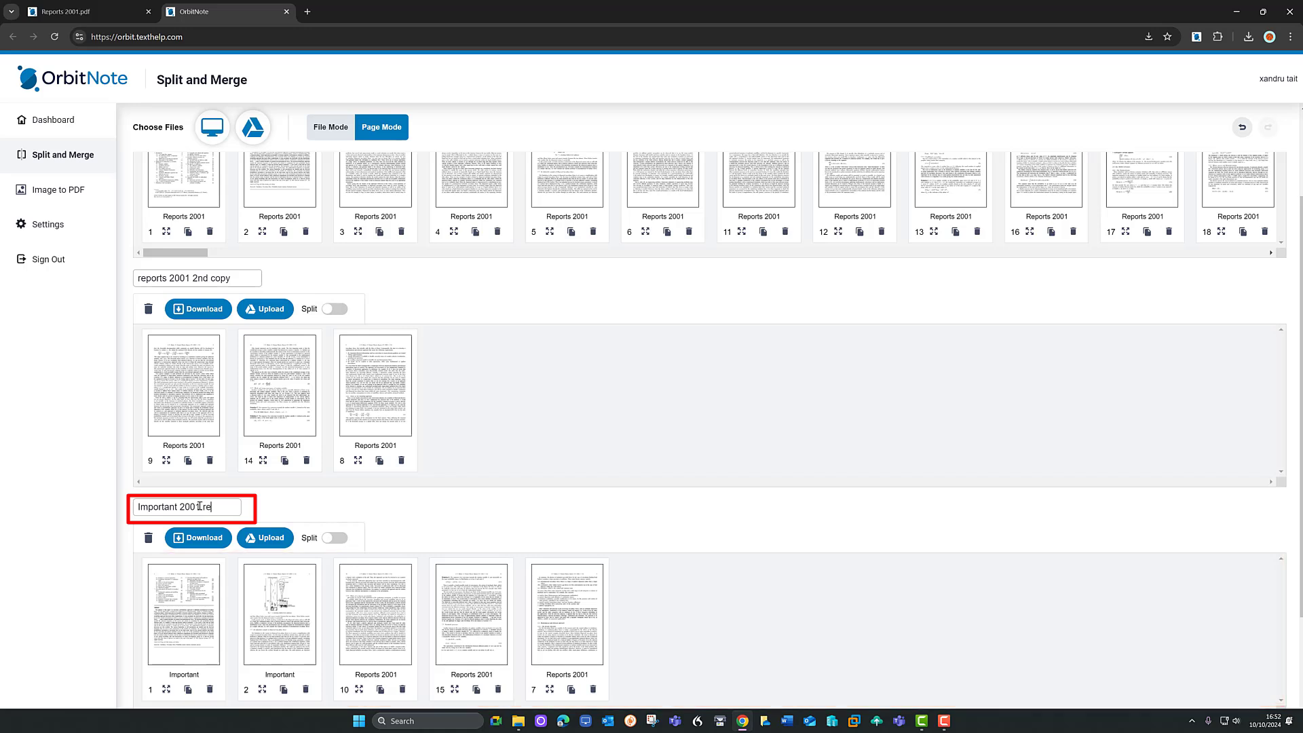
type("orts")
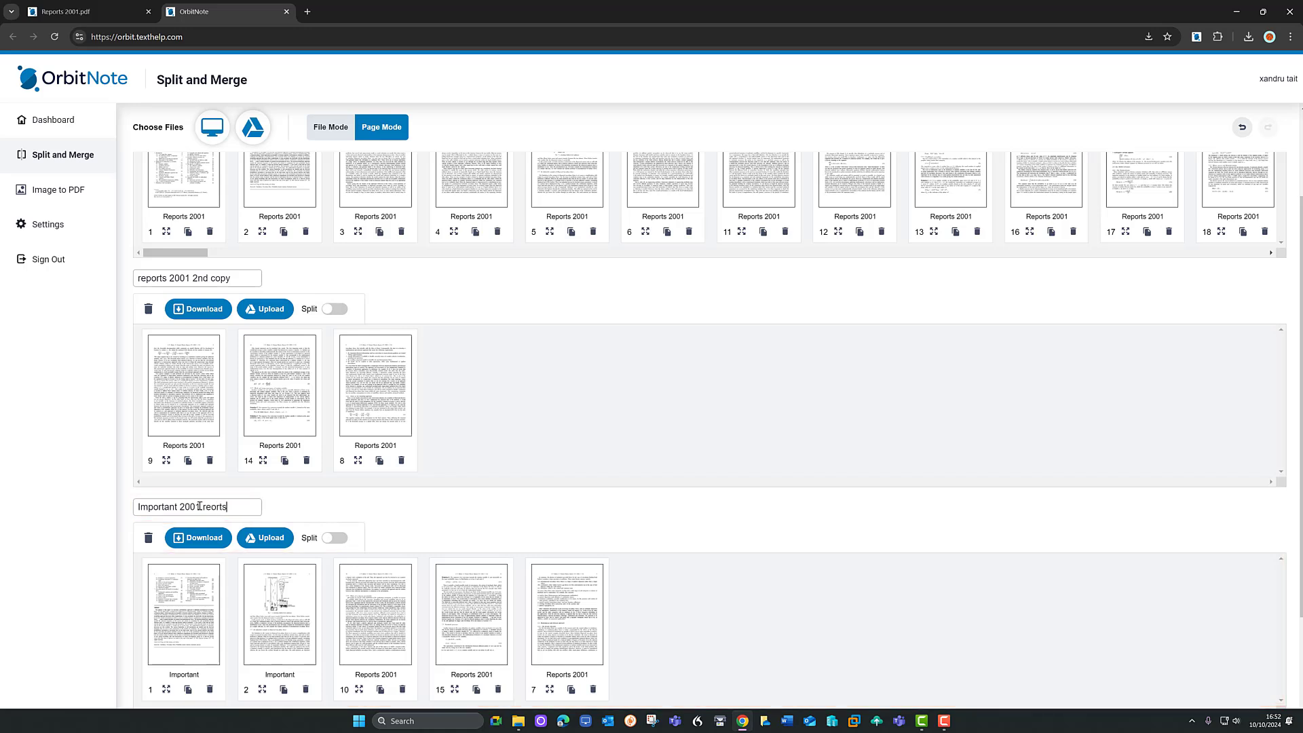
key("BackSpace")
key("BackSpace")
key("BackSpace")
key("BackSpace")
type("ports")
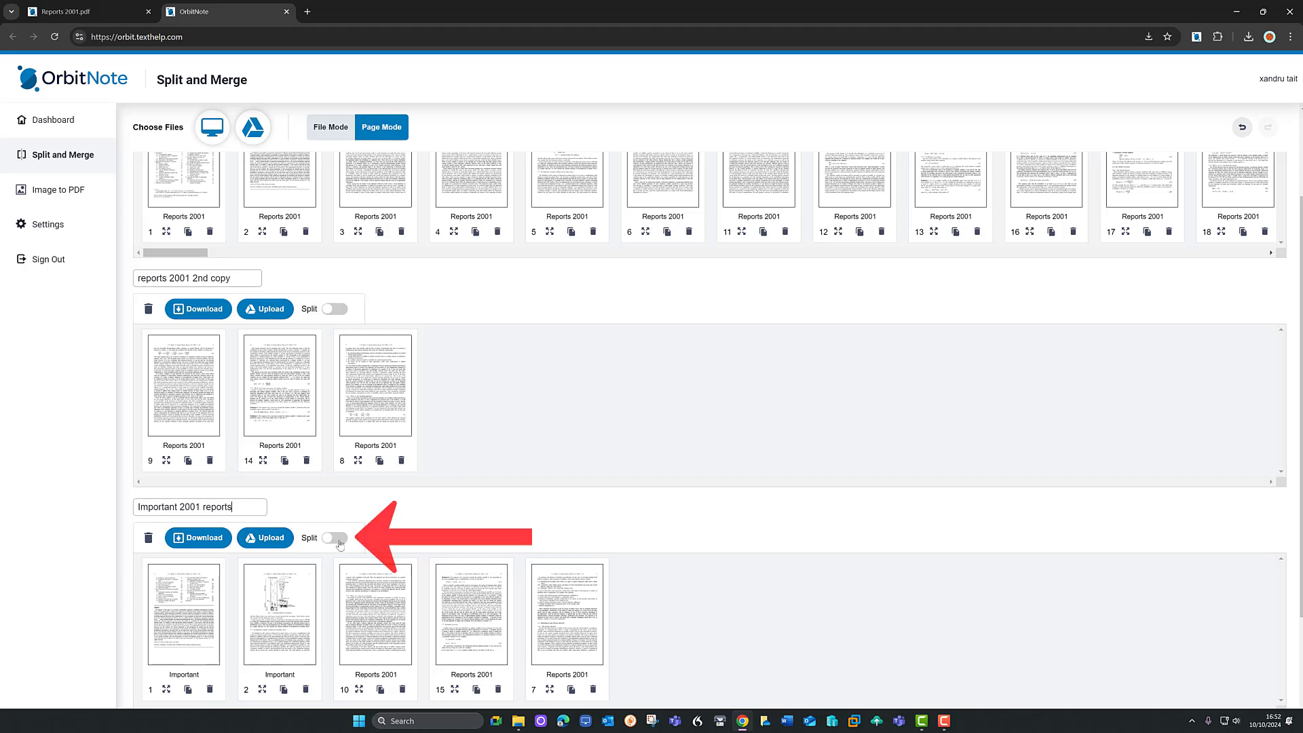
left_click(251, 538)
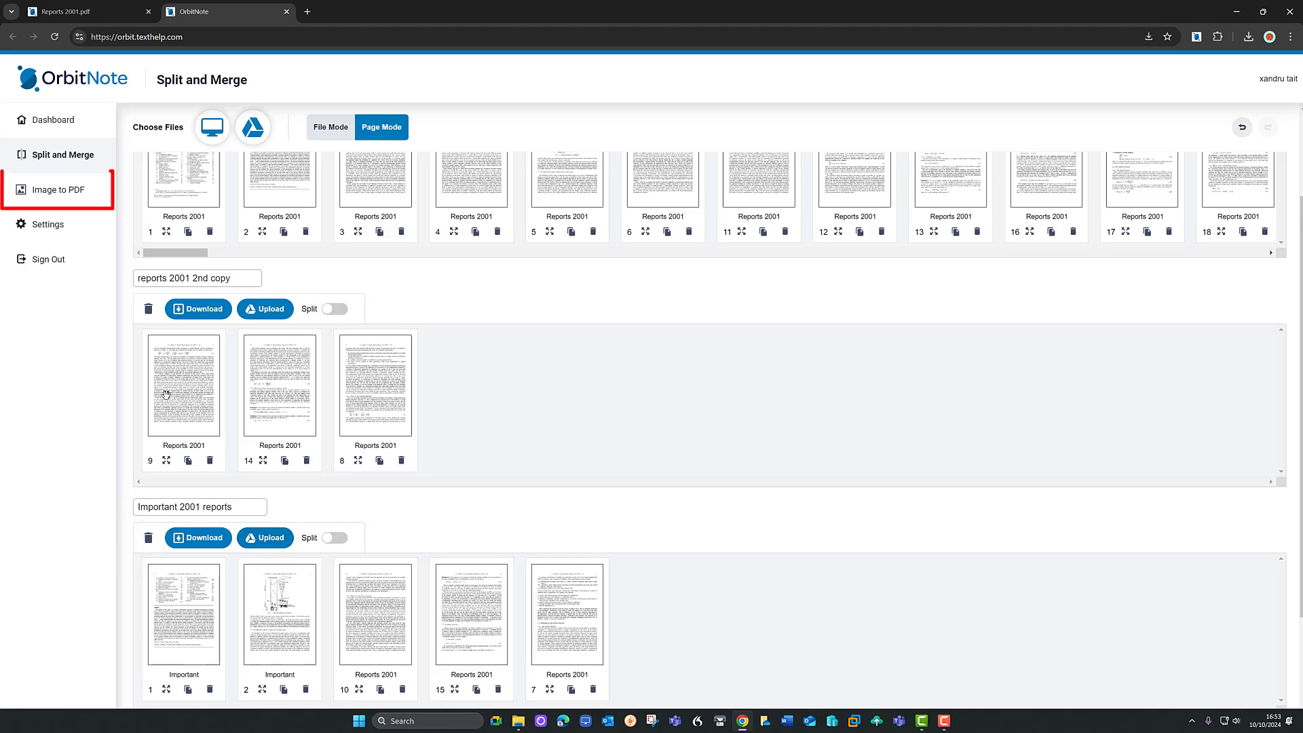
Open the Image to PDF tool and load the pngtree tooth image from Google Drive.
left_click(57, 188)
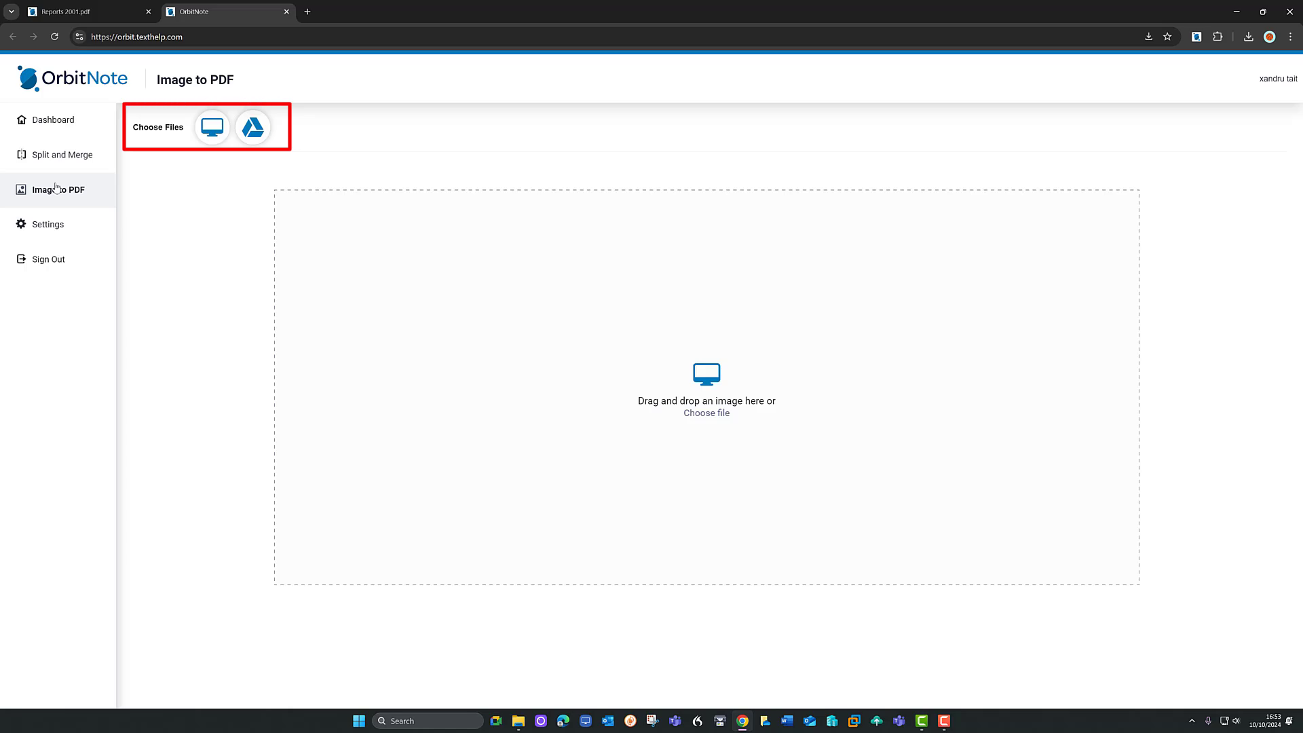
left_click(251, 132)
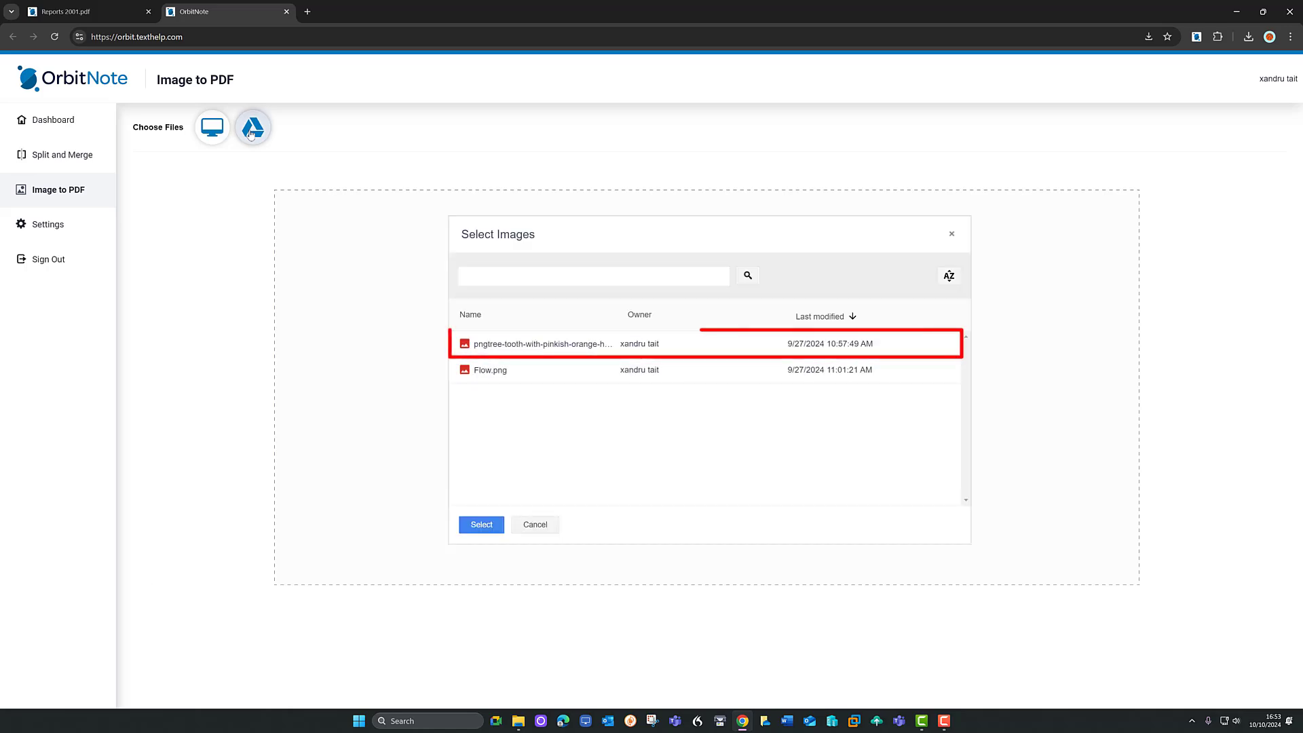
left_click(552, 347)
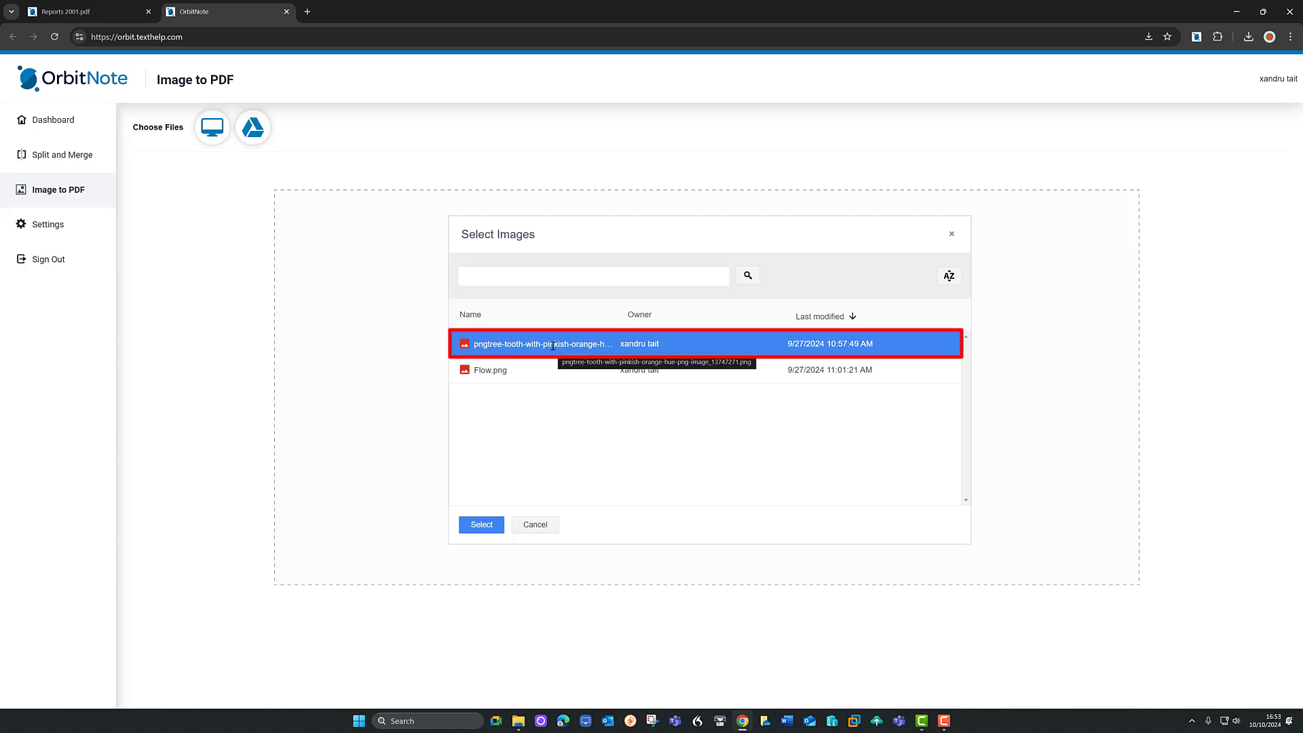
left_click(475, 530)
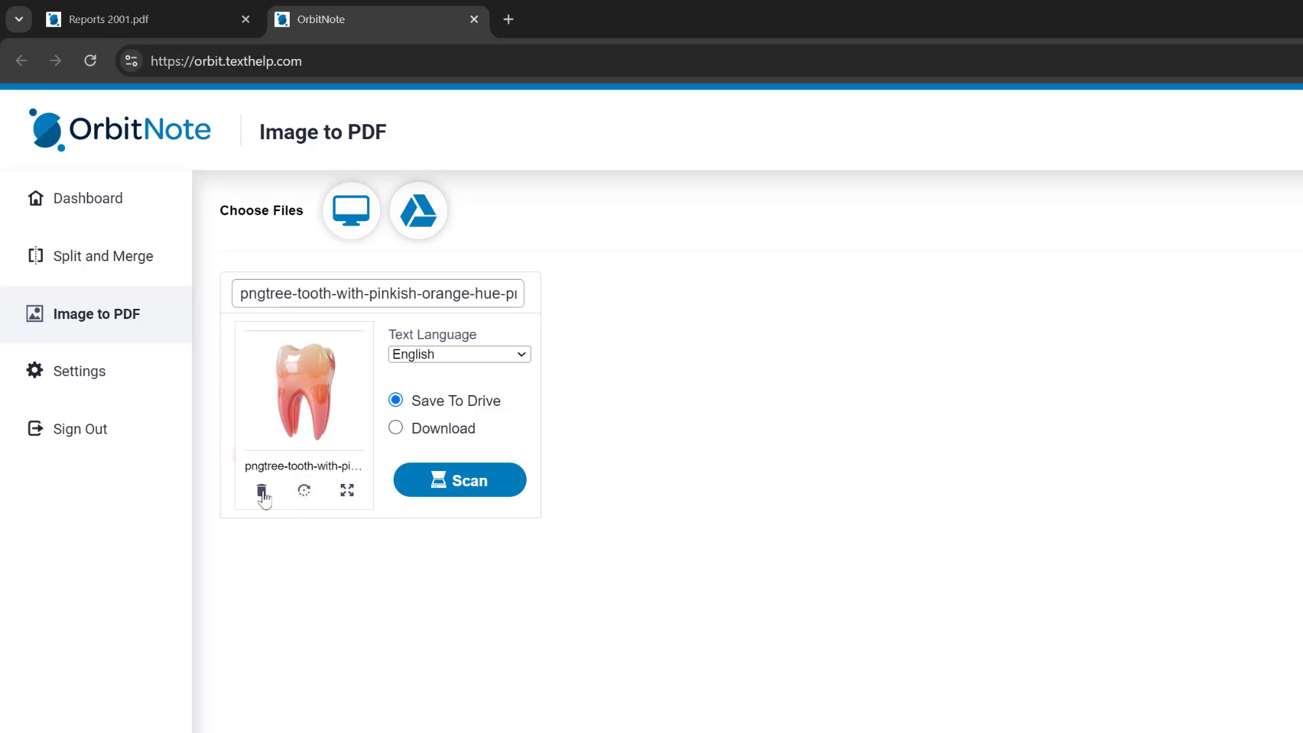
Rotate the tooth image through a full turn, and open and close its enlarged preview.
left_click(304, 490)
left_click(304, 490)
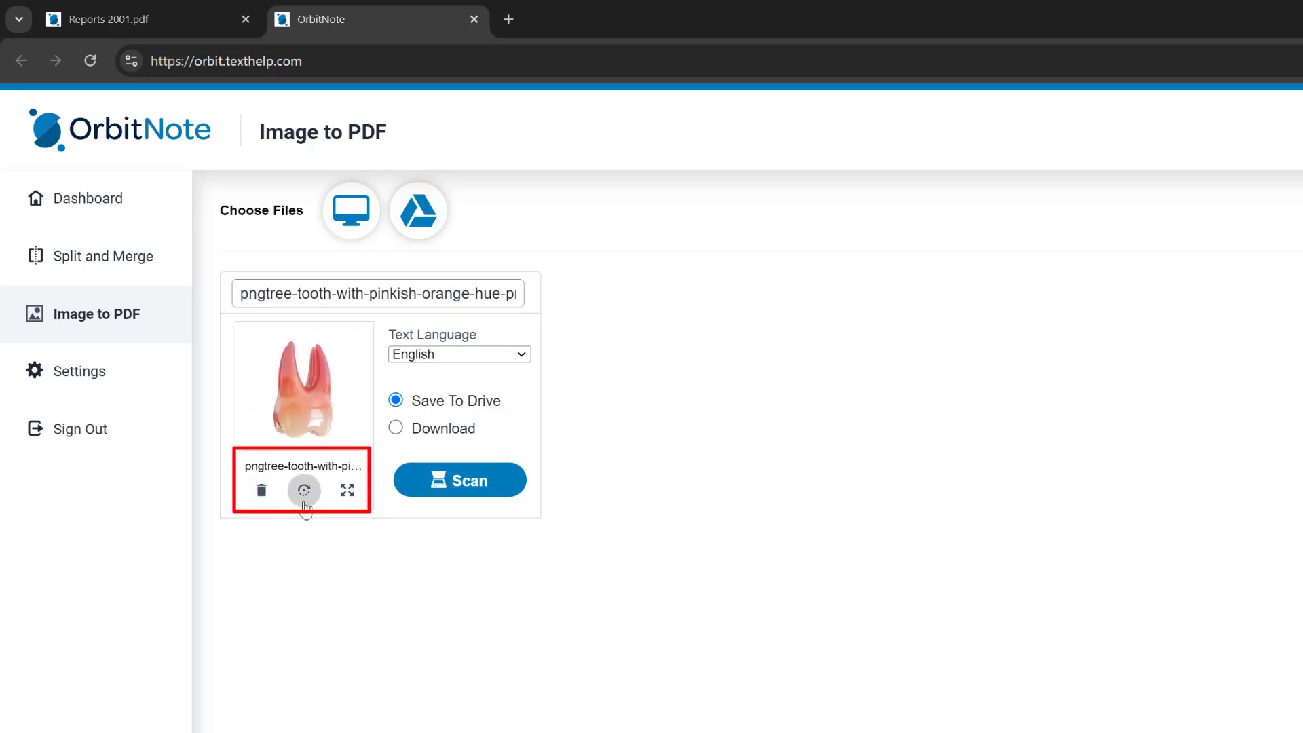
left_click(304, 490)
left_click(304, 490)
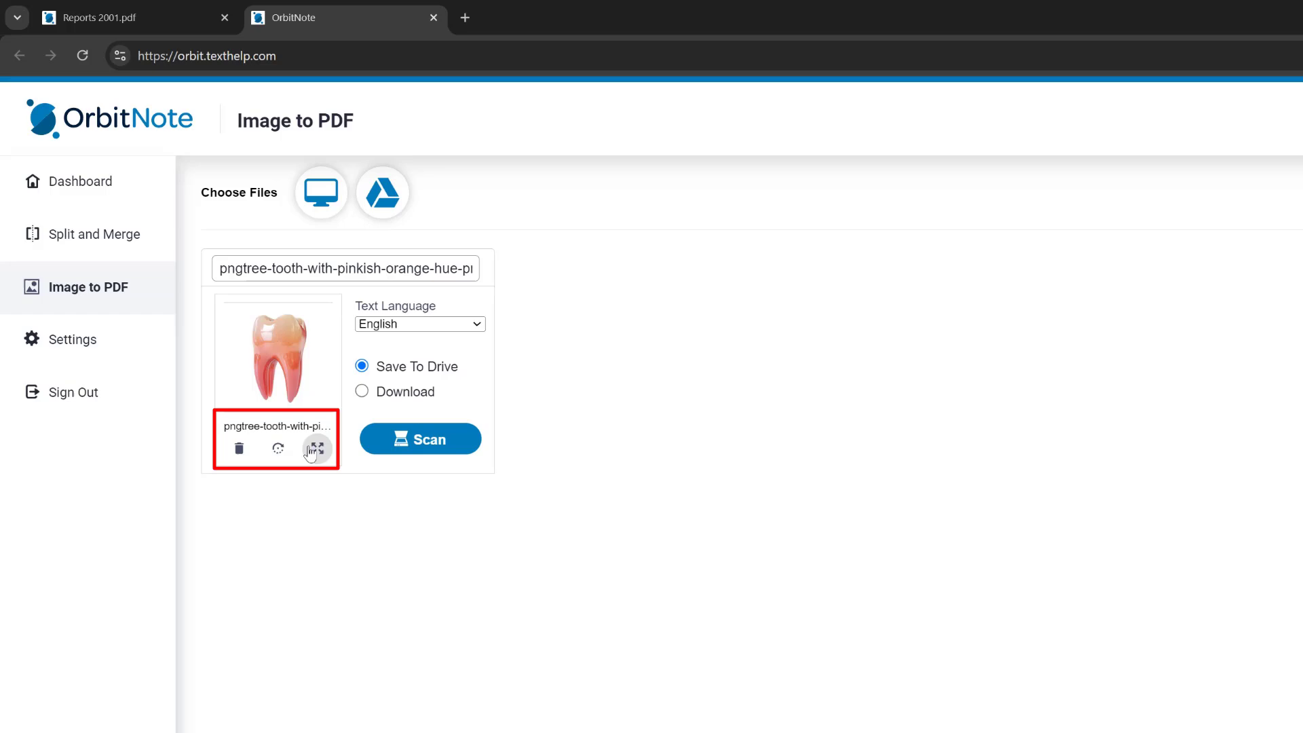
left_click(314, 450)
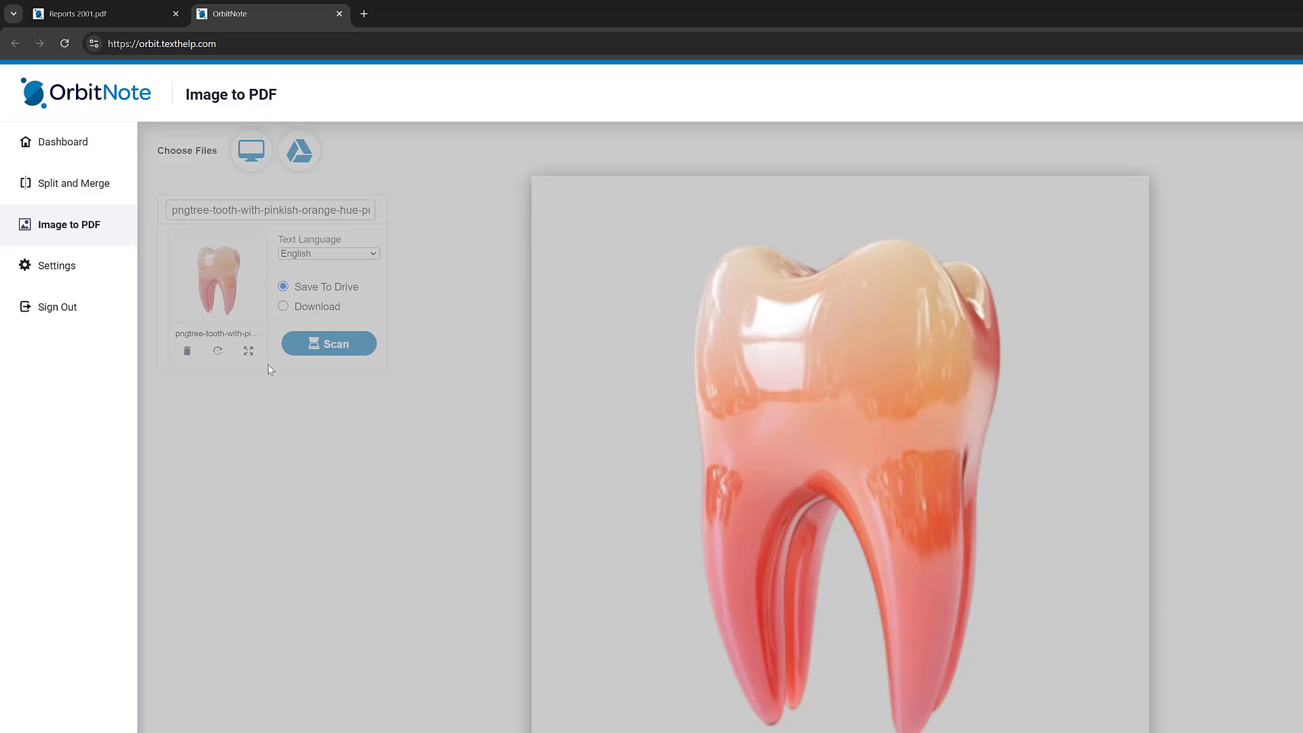
left_click(441, 491)
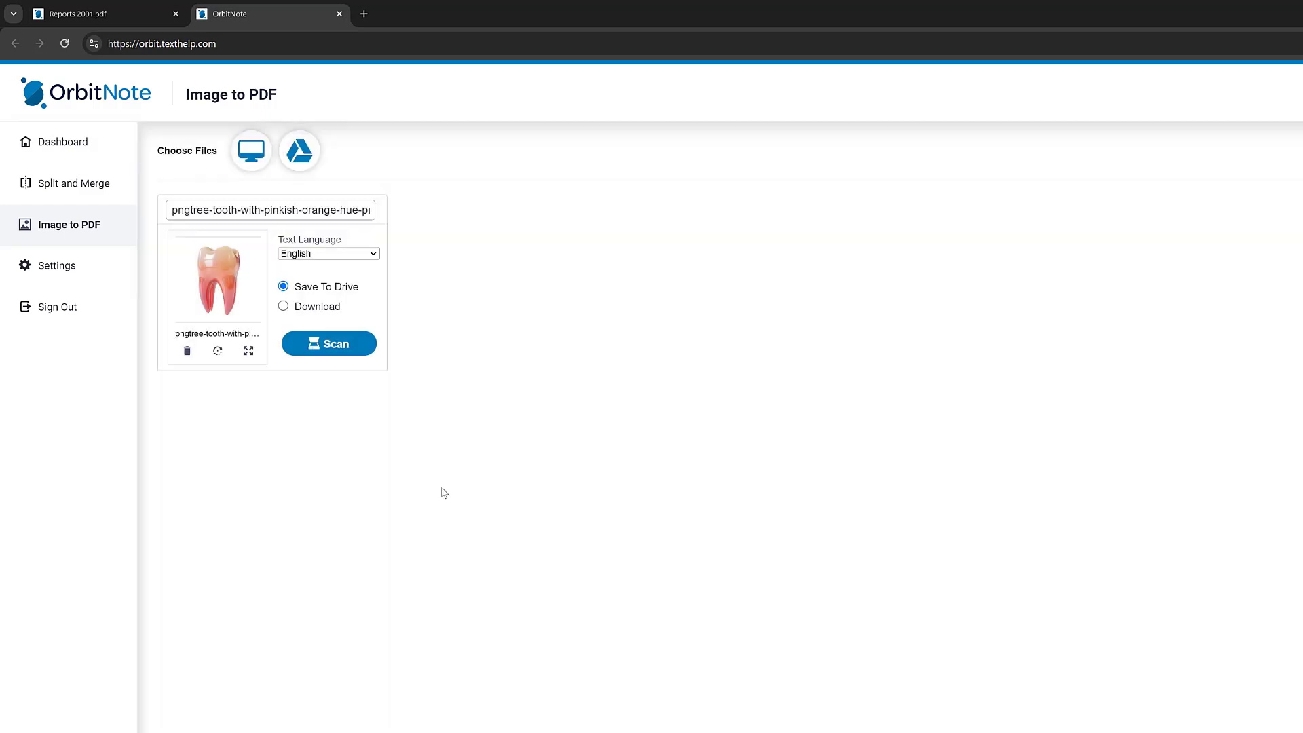
Scan the tooth image into a PDF saved to Google Drive, and decline text scanning in the opened file.
left_click(336, 355)
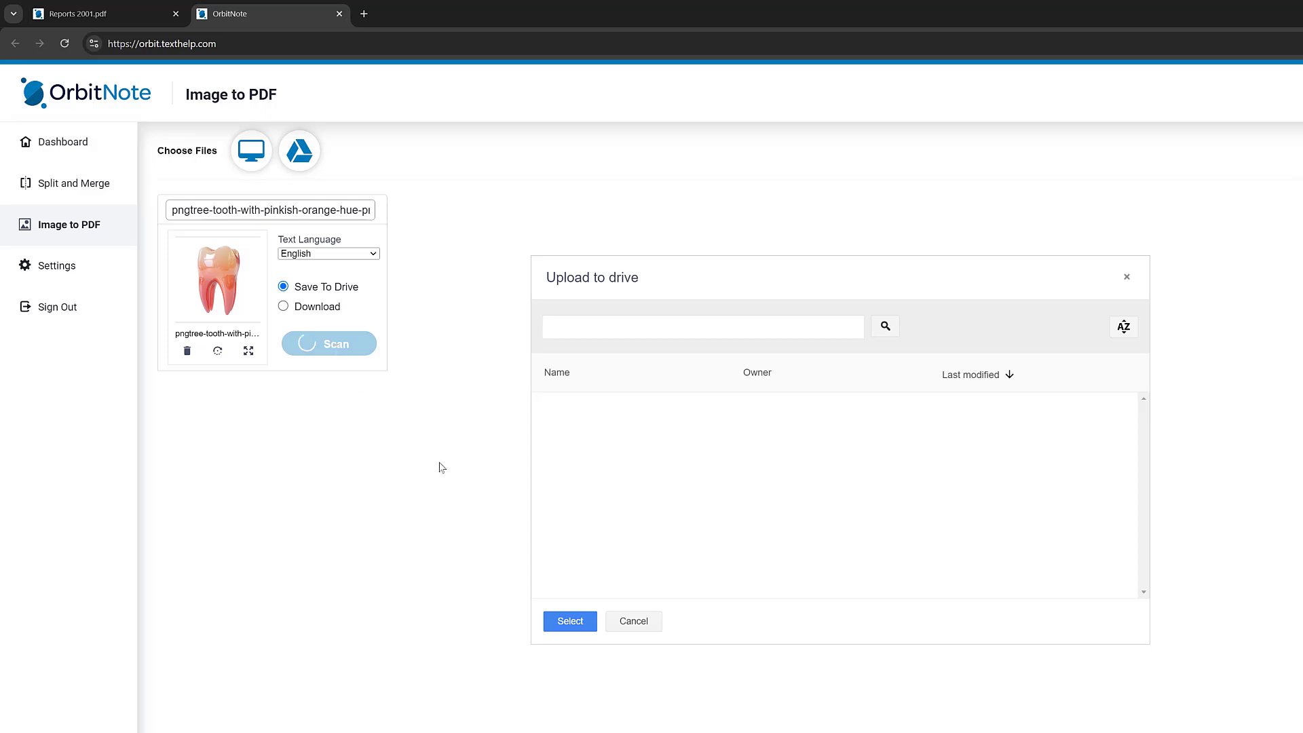
left_click(570, 621)
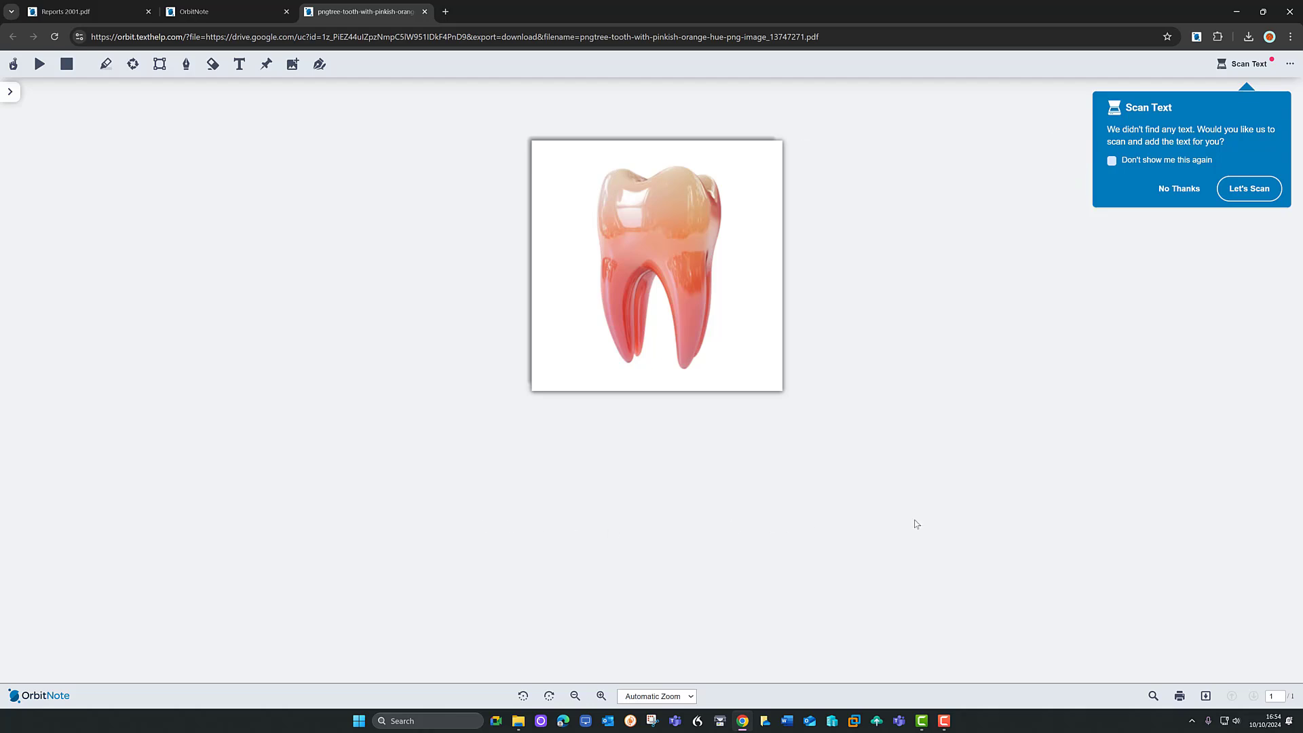
left_click(1174, 190)
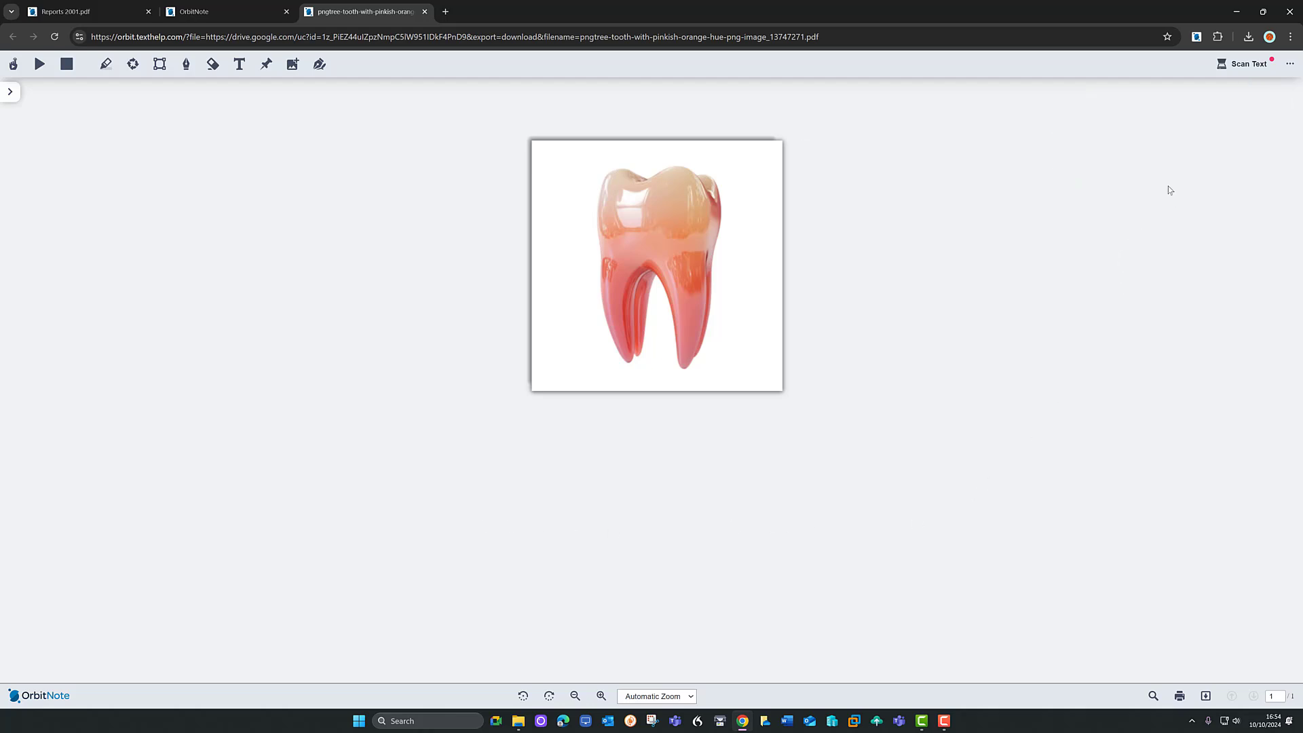